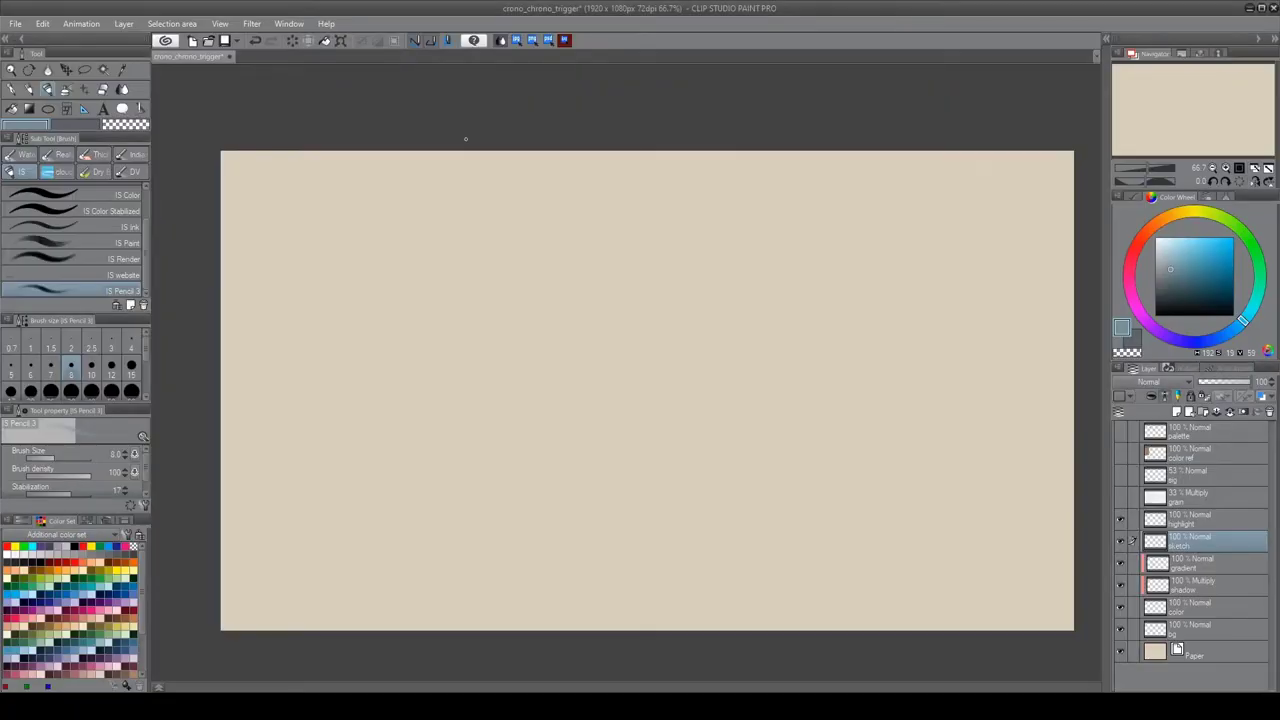
Sketch the head circle, face centre line, V-shaped jaw, eye line and ears with IS Pencil 3
left_click_drag(480, 222, 468, 224)
left_click_drag(452, 305, 485, 470)
left_click_drag(430, 445, 485, 468)
left_click_drag(396, 398, 569, 358)
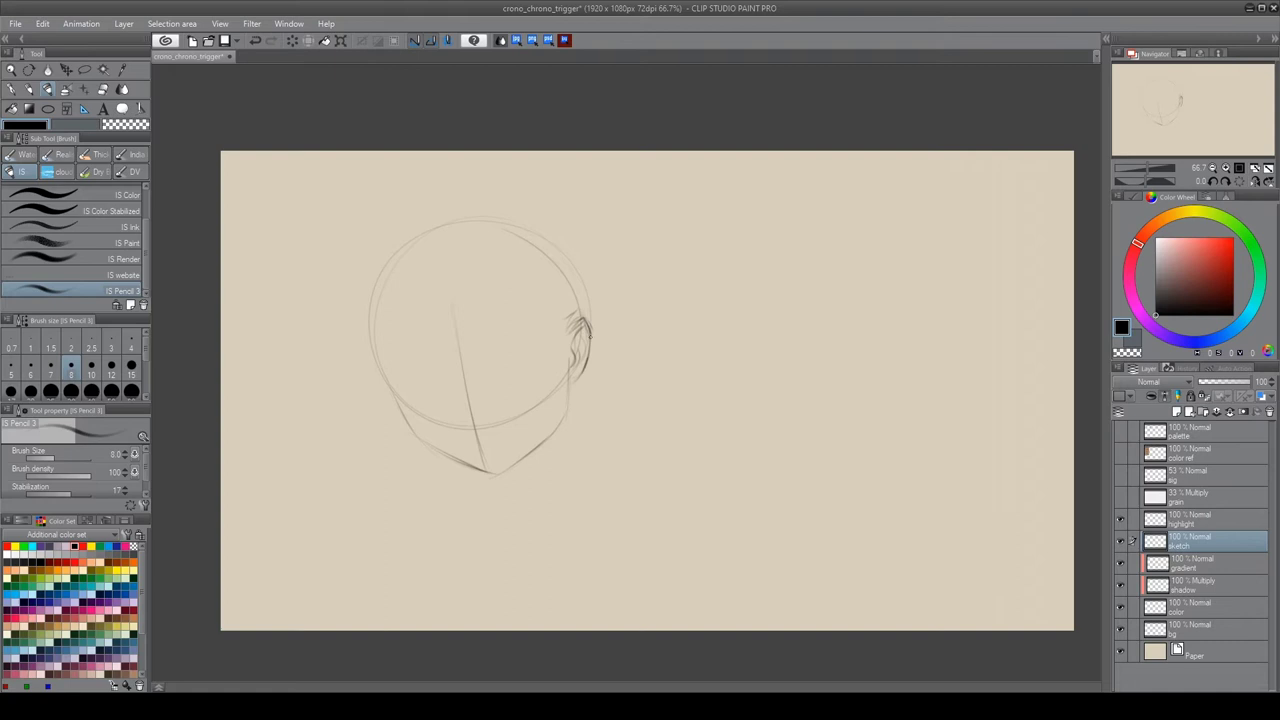
left_click_drag(388, 388, 545, 367)
key("e")
left_click_drag(572, 315, 582, 378)
key("b")
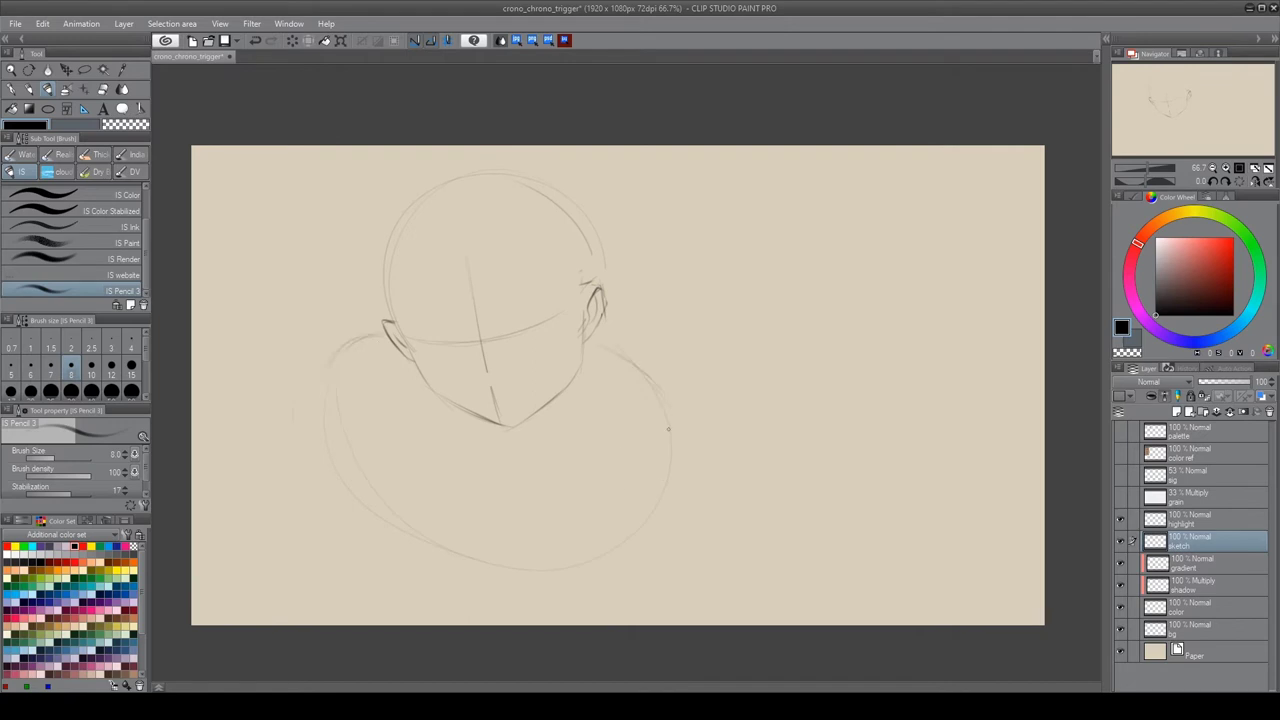
Sketch the shoulder line, torso sides and curved collar strokes under the chin
left_click_drag(676, 417, 613, 464)
left_click_drag(356, 405, 346, 570)
scroll(562, 397, "down", 3)
left_click_drag(358, 354, 348, 488)
left_click_drag(372, 422, 488, 498)
left_click_drag(535, 425, 422, 478)
left_click_drag(428, 328, 418, 428)
left_click_drag(416, 359, 440, 405)
left_click_drag(404, 318, 545, 398)
Sketch a fist at the lower right and long diagonal sword lines reaching the upper right
left_click_drag(545, 446, 618, 412)
mouse_move(524, 484)
left_mouse_down()
mouse_move(630, 498)
mouse_move(670, 470)
left_mouse_up()
left_click_drag(500, 530, 706, 392)
left_click_drag(620, 402, 672, 494)
left_click_drag(658, 416, 834, 328)
mouse_move(676, 458)
left_mouse_down()
mouse_move(908, 344)
mouse_move(1016, 232)
left_mouse_up()
left_click_drag(900, 300, 882, 322)
left_click_drag(488, 518, 1015, 285)
Sketch the lower hand curled on the sword and the left arm strokes
left_click_drag(368, 534, 436, 487)
left_click_drag(462, 508, 494, 532)
left_click_drag(348, 510, 333, 538)
left_click_drag(310, 352, 263, 452)
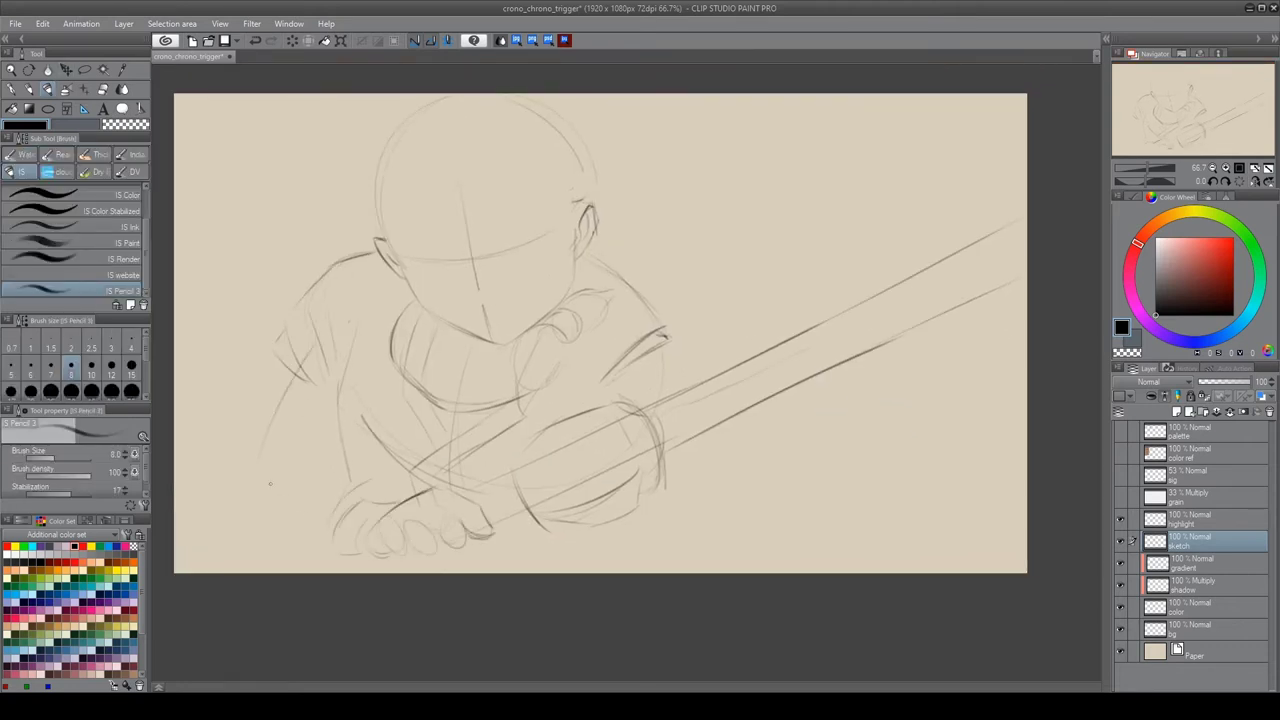
left_click_drag(336, 362, 288, 408)
left_click_drag(662, 369, 640, 418)
mouse_move(590, 502)
left_mouse_down()
mouse_move(435, 450)
mouse_move(510, 384)
mouse_move(575, 435)
left_mouse_up()
Erase stray lines near the arm and sketch strokes around the sword hilt and fist
key("e")
mouse_move(470, 440)
left_mouse_down()
mouse_move(547, 407)
mouse_move(590, 316)
left_mouse_up()
key("p")
left_click_drag(562, 344, 534, 374)
key("ctrl+z")
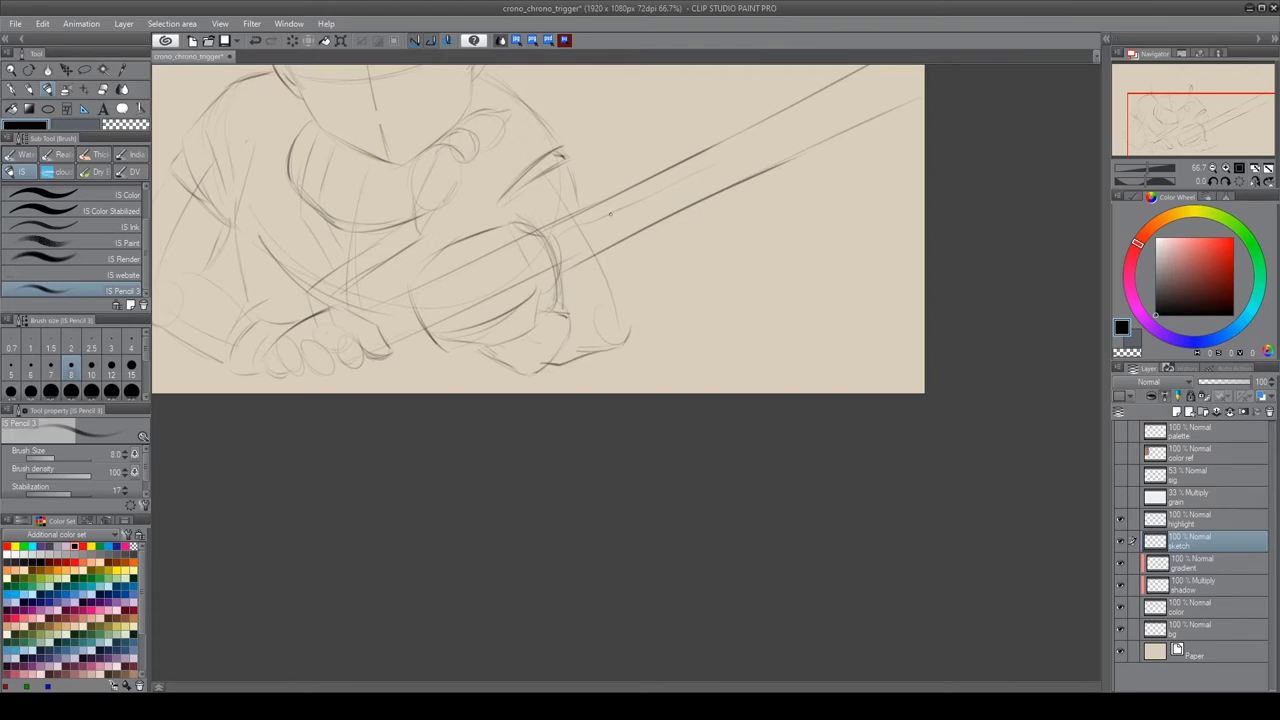
mouse_move(590, 290)
left_mouse_down()
mouse_move(495, 360)
mouse_move(632, 330)
mouse_move(622, 395)
left_mouse_up()
scroll(579, 295, "up", 1)
Draw finger lines in the fist, darken the lower hand and extend the sword edges to the canvas bottom
left_click_drag(540, 372, 554, 402)
left_click_drag(566, 356, 590, 398)
left_click_drag(494, 440, 472, 466)
left_click_drag(380, 502, 515, 446)
left_click_drag(475, 440, 324, 498)
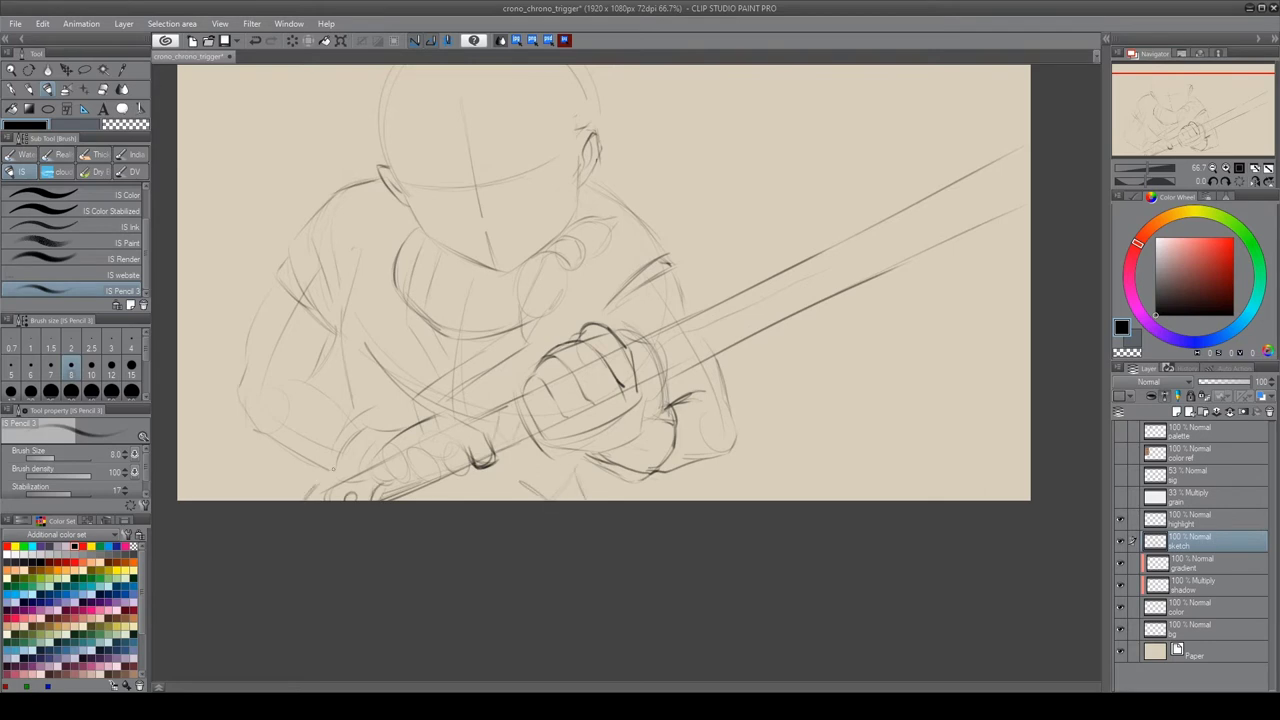
scroll(357, 275, "up", 3)
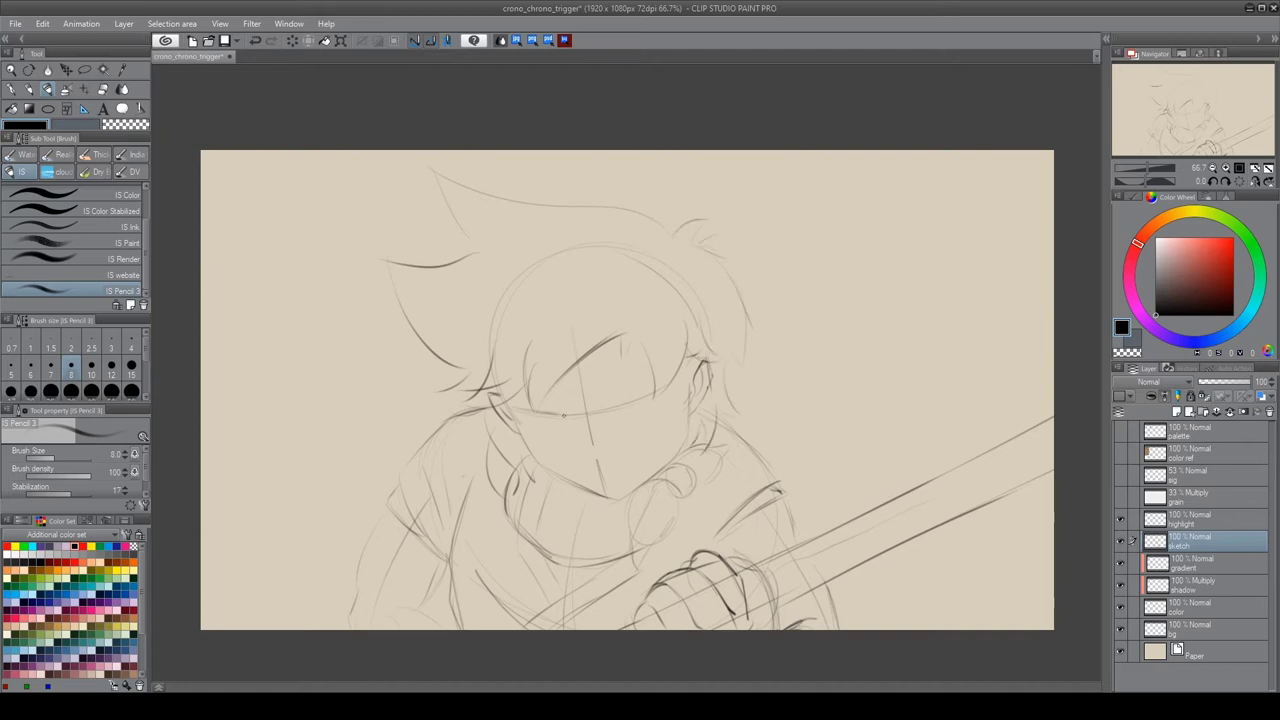
Sketch the eye band across the face and zigzag hair spikes on the right
left_click_drag(520, 404, 654, 392)
left_click_drag(576, 386, 642, 347)
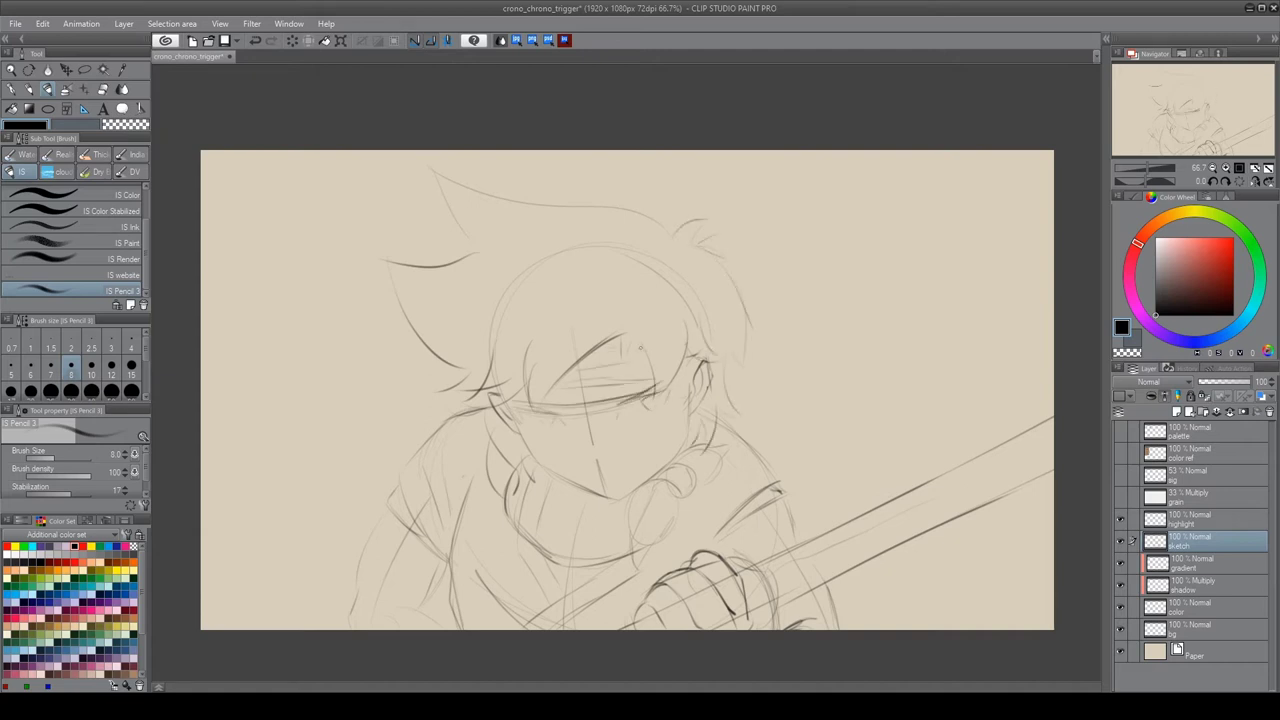
left_click_drag(778, 346, 868, 285)
left_click_drag(798, 358, 803, 418)
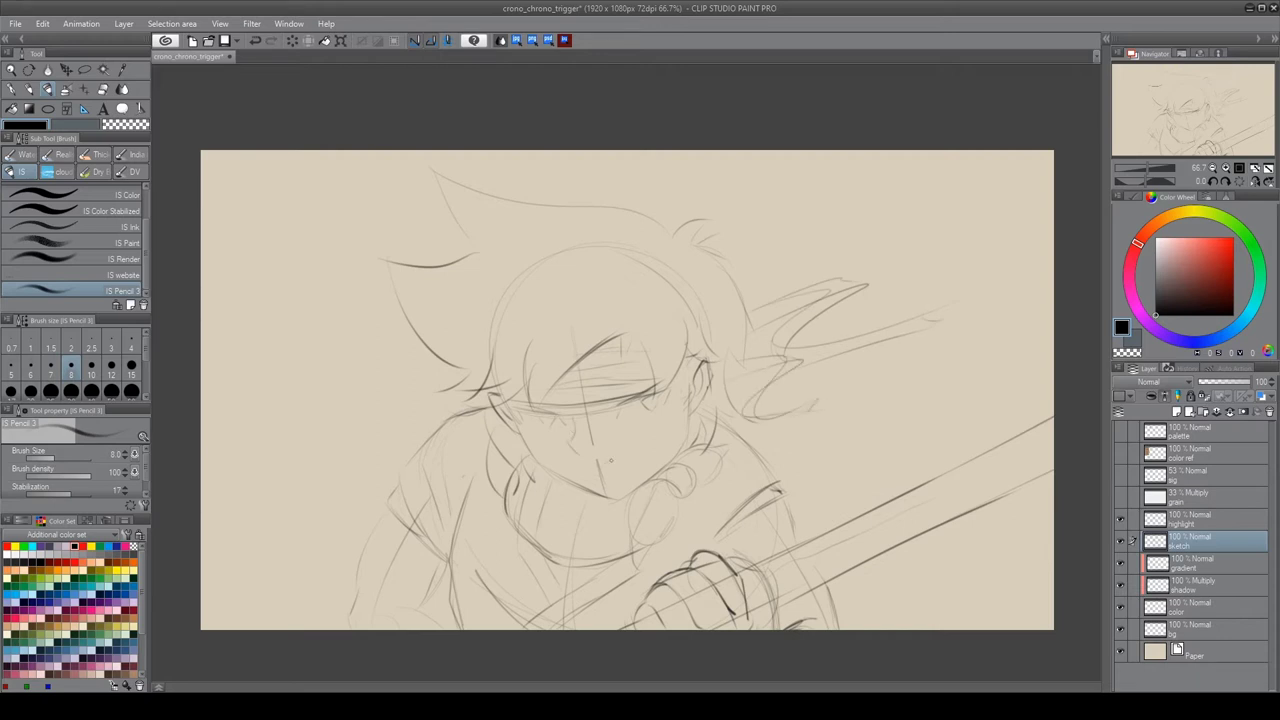
Shift the sketch up and left, mirror the view, and redraw the eye lightly
key("k")
left_click_drag(611, 460, 818, 345)
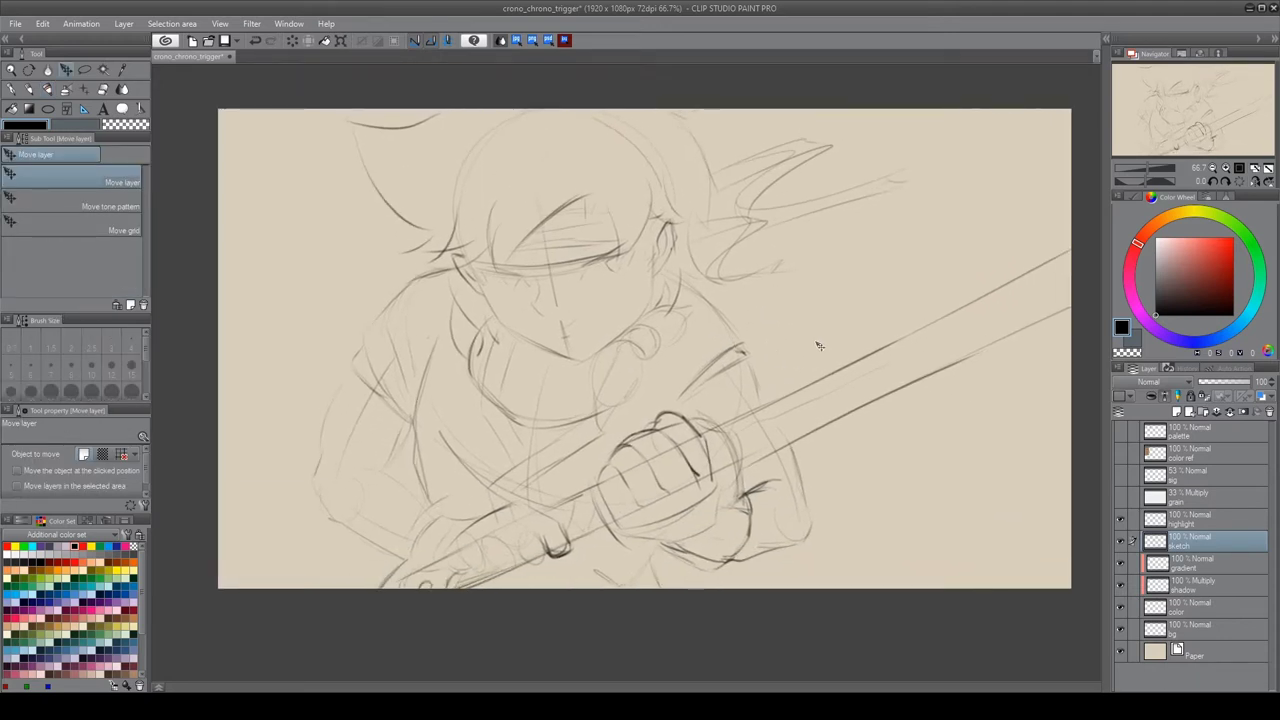
key("h")
key("p")
left_click_drag(638, 256, 722, 264)
key("ctrl+z")
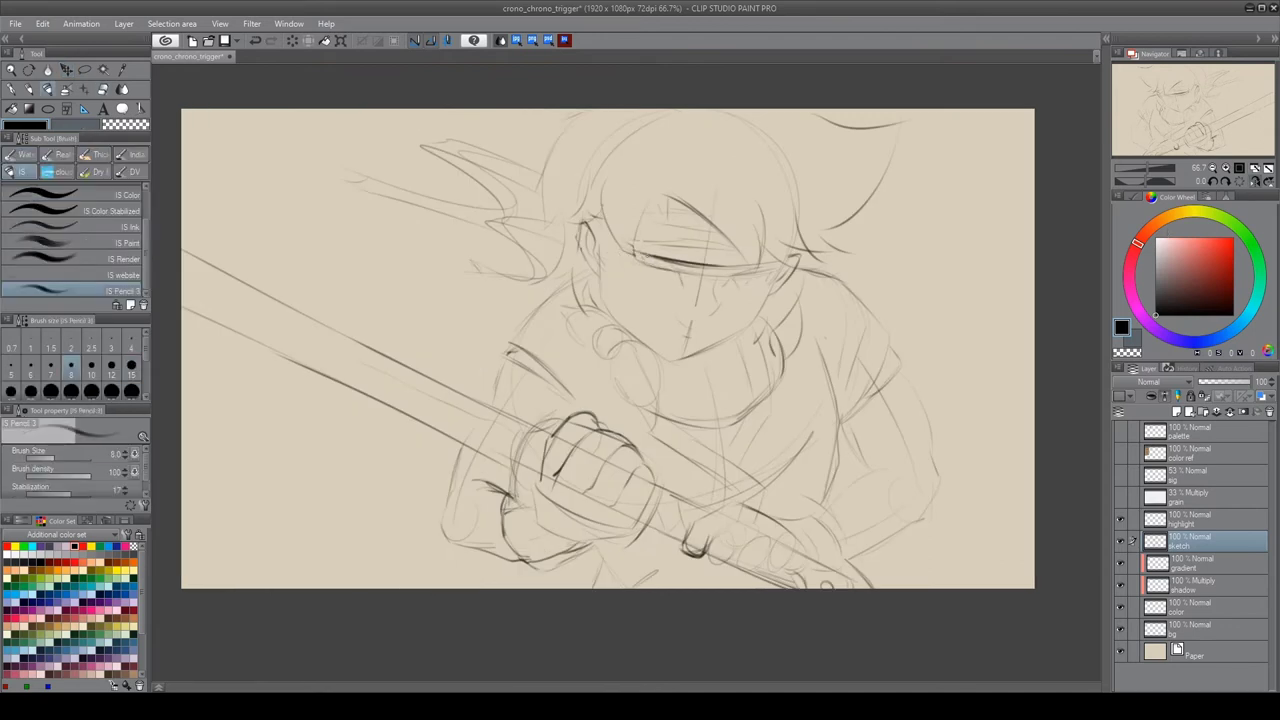
mouse_move(640, 268)
left_mouse_down()
mouse_move(720, 266)
mouse_move(750, 282)
left_mouse_up()
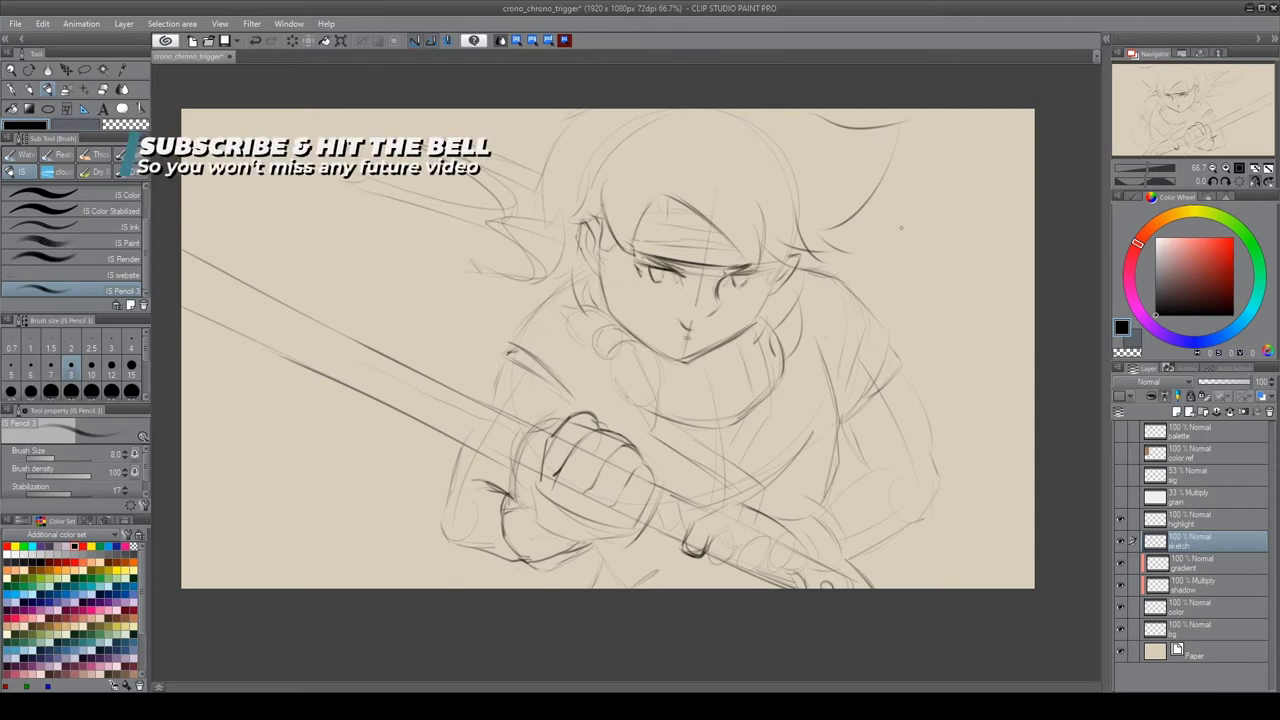
Erase the eye detail strokes and sketch the chin and jaw lines
key("e")
mouse_move(657, 263)
left_mouse_down()
mouse_move(745, 282)
mouse_move(679, 376)
left_mouse_up()
key("p")
key("h")
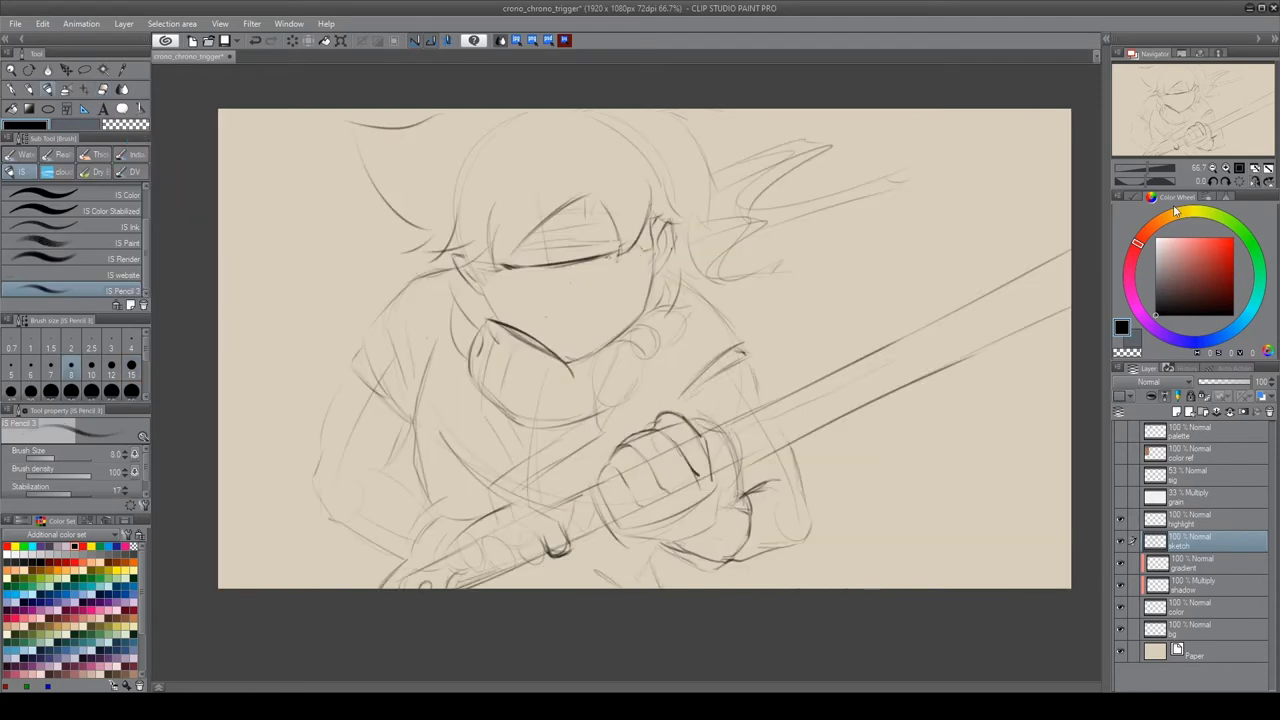
left_click_drag(638, 318, 494, 342)
left_click_drag(448, 284, 480, 386)
key("e")
key("p")
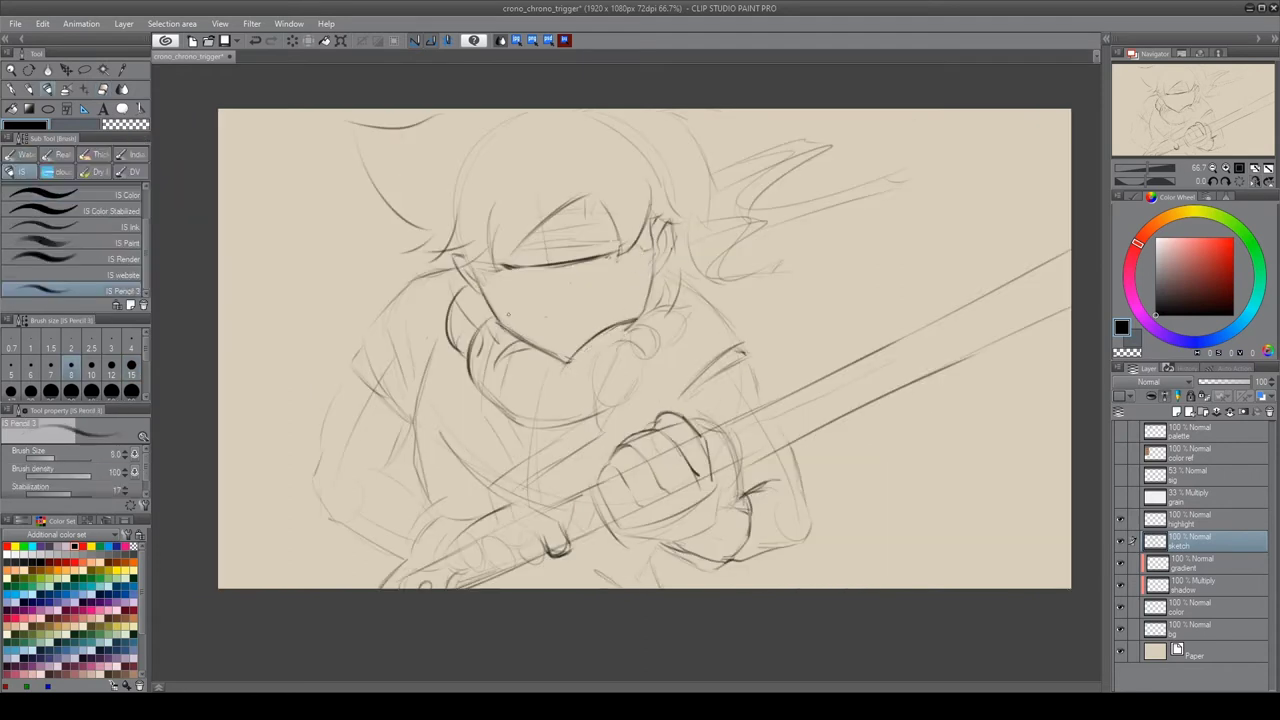
Add strokes around the right eye, erase the nose lines and redraw the mouth
left_click_drag(490, 272, 502, 290)
left_click_drag(582, 256, 636, 264)
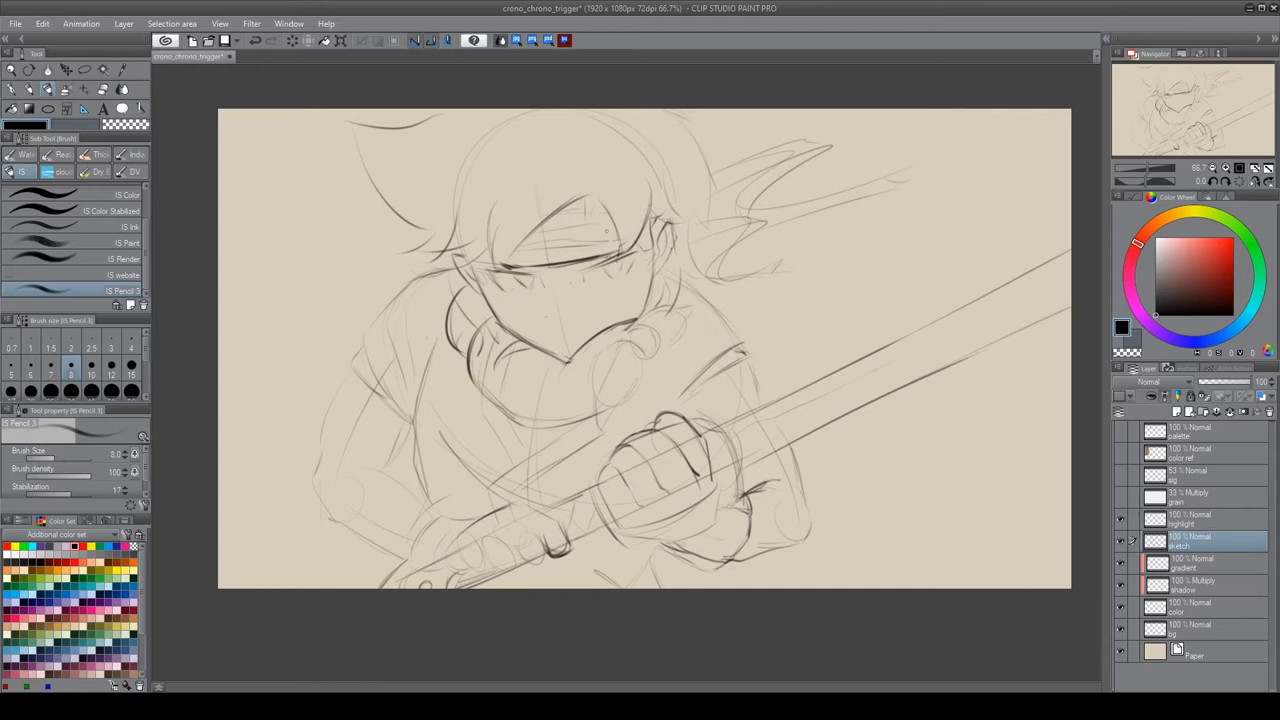
key("e")
mouse_move(544, 284)
left_mouse_down()
mouse_move(550, 324)
mouse_move(582, 326)
left_mouse_up()
key("p")
key("h")
key("e")
mouse_move(616, 254)
left_mouse_down()
mouse_move(642, 274)
mouse_move(682, 268)
left_mouse_up()
key("p")
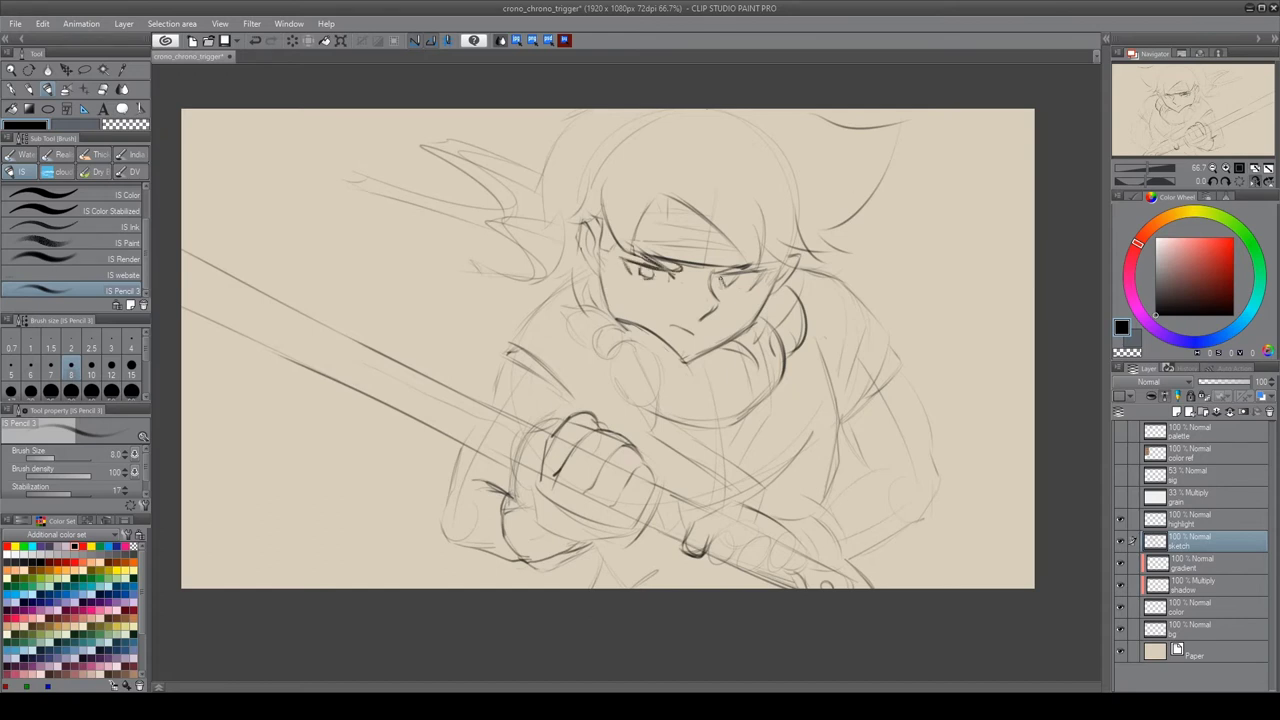
Rework the strokes around the left eye, alternating pencil and eraser
key("e")
key("p")
key("e")
key("p")
mouse_move(624, 260)
left_mouse_down()
mouse_move(658, 282)
mouse_move(678, 261)
left_mouse_up()
key("e")
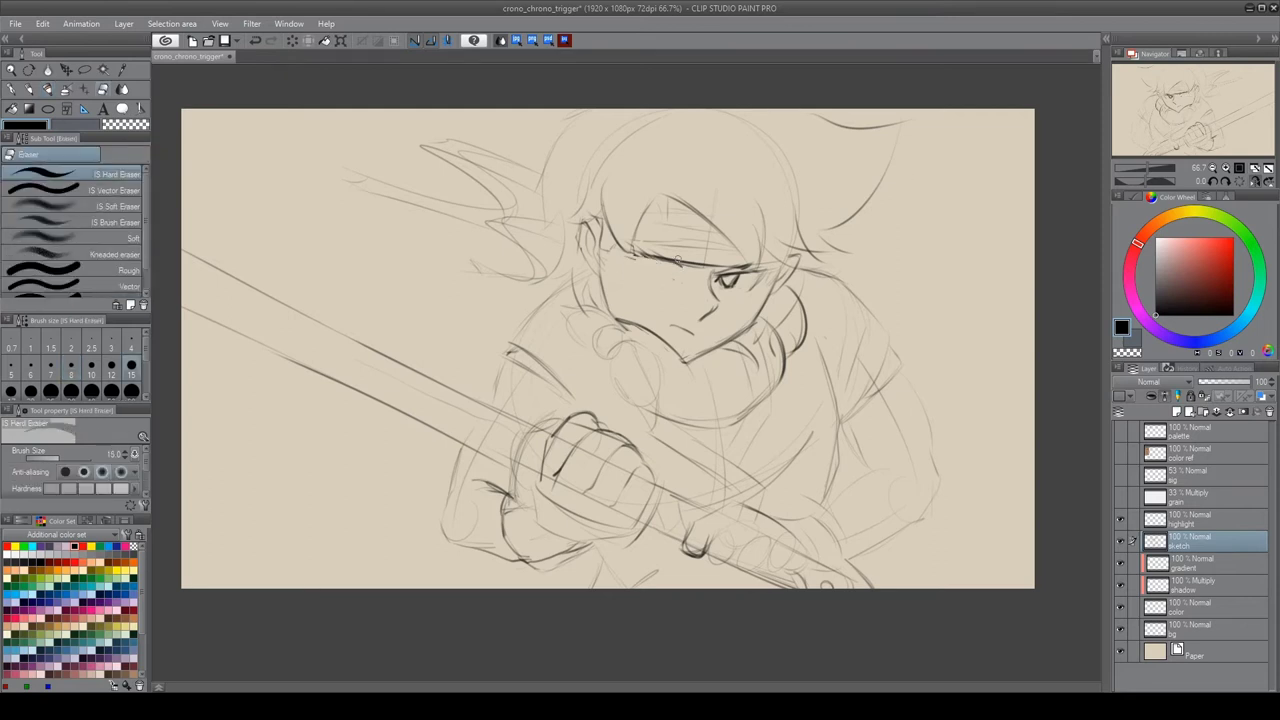
key("p")
Sketch the scarf around the neck, then flip the canvas to check proportions
left_click_drag(620, 320, 590, 372)
left_click_drag(600, 304, 560, 336)
left_click_drag(630, 380, 625, 408)
left_click_drag(778, 382, 730, 420)
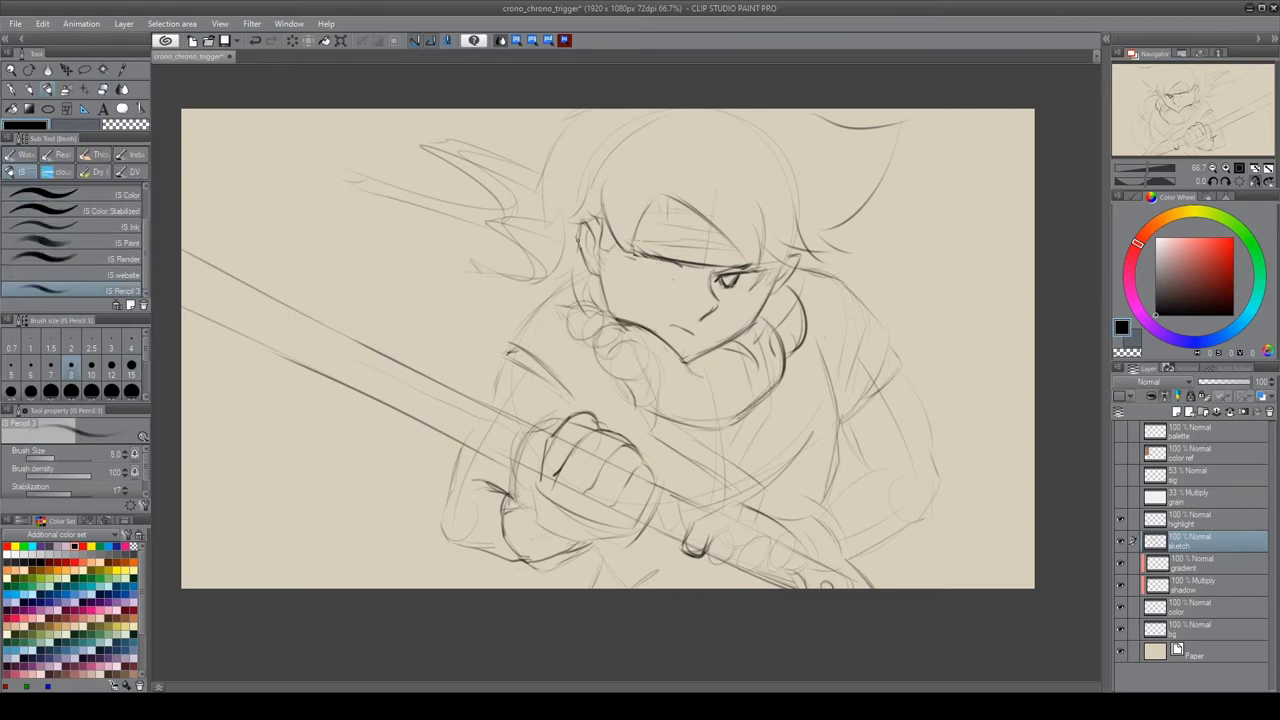
key("h")
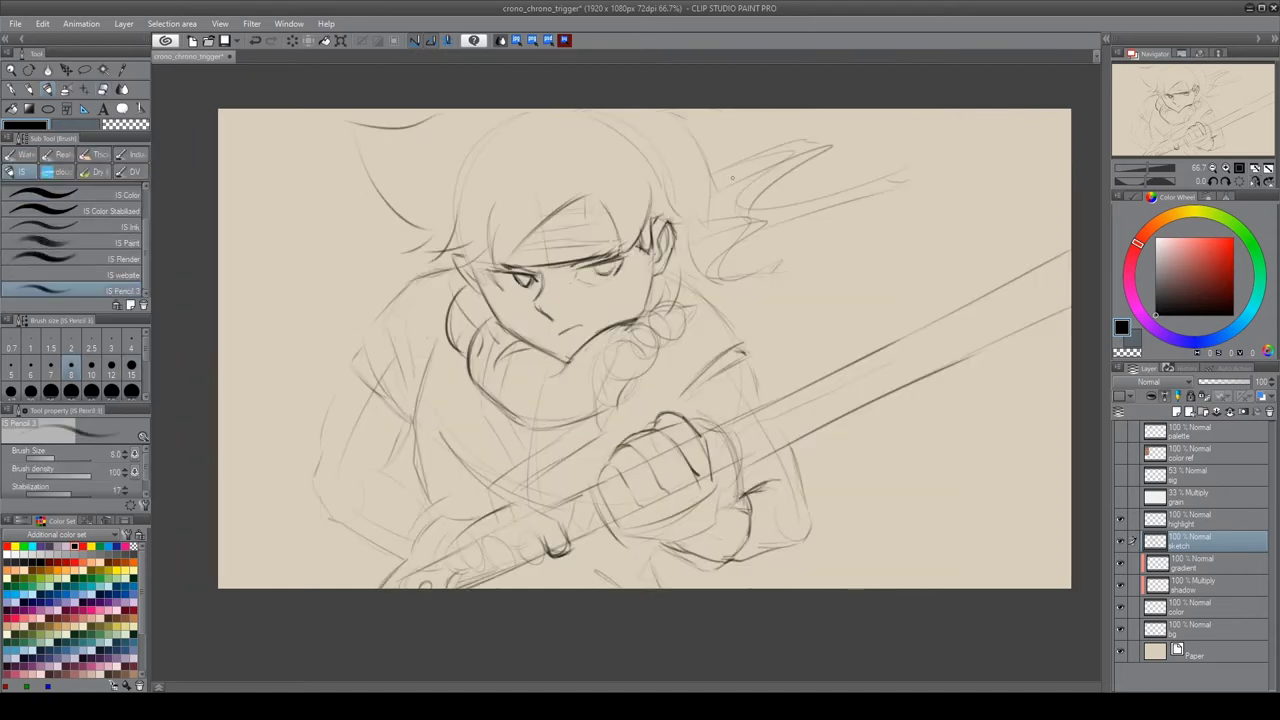
key("h")
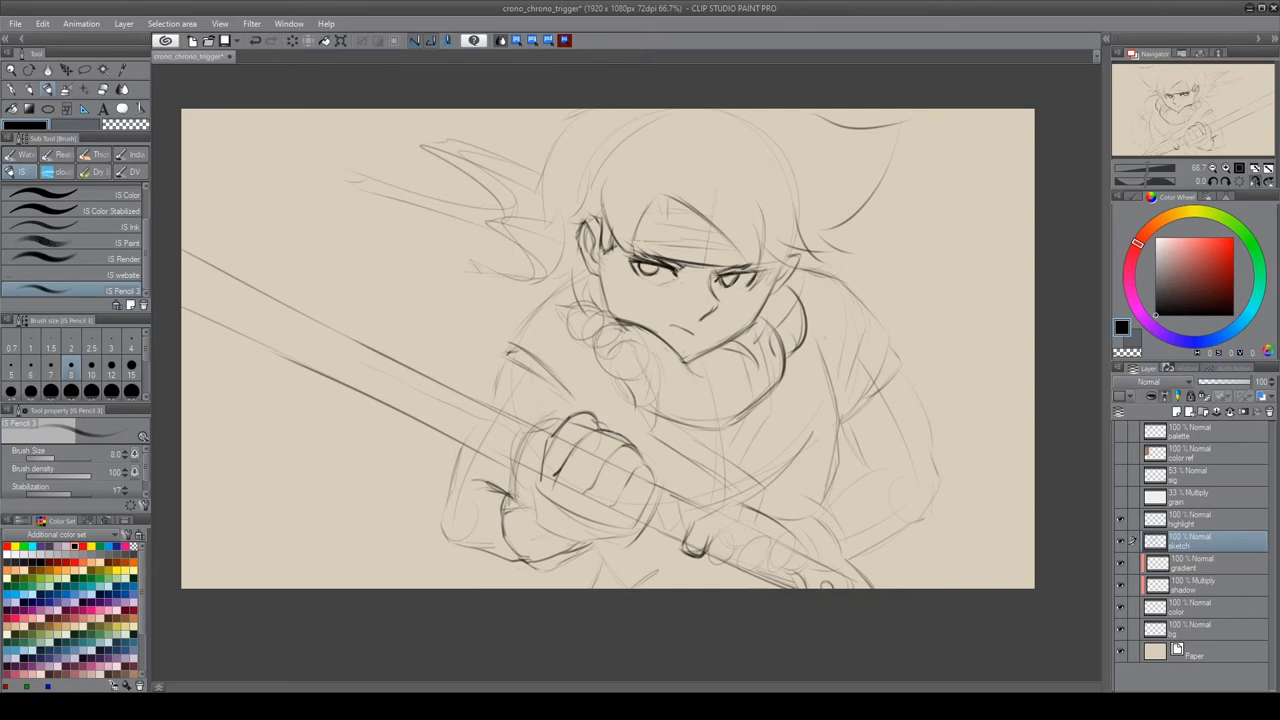
Redraw the upper fist's edges, then the lower hand and forearm gripping the sword
left_click_drag(679, 161, 683, 116)
left_click_drag(456, 393, 423, 408)
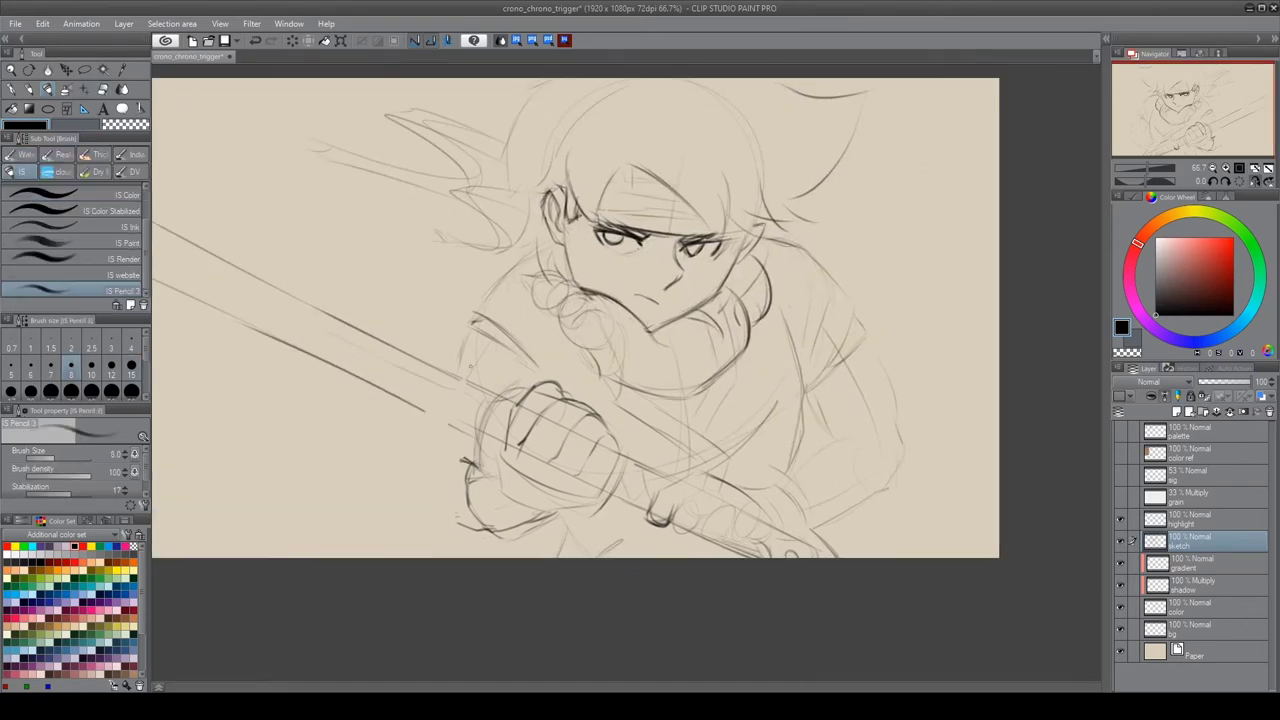
mouse_move(466, 450)
left_mouse_down()
mouse_move(474, 515)
mouse_move(500, 488)
left_mouse_up()
left_click_drag(480, 395, 400, 460)
left_click_drag(436, 420, 436, 496)
mouse_move(868, 449)
left_mouse_down()
mouse_move(703, 449)
mouse_move(758, 463)
left_mouse_up()
left_click_drag(687, 498, 580, 490)
mouse_move(530, 540)
left_mouse_down()
mouse_move(578, 500)
mouse_move(690, 555)
left_mouse_up()
left_click_drag(795, 465, 715, 535)
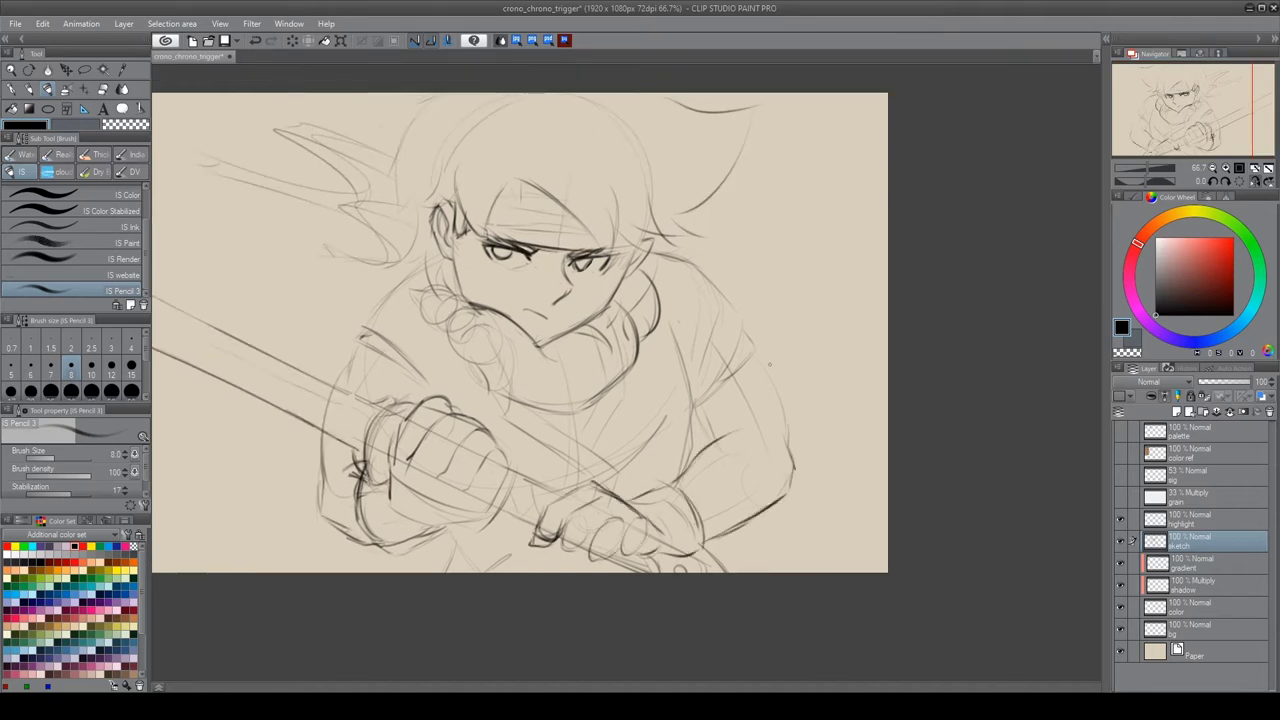
Flip the canvas and redraw the left arm outline, erasing the old sketch lines
left_click_drag(849, 309, 857, 355)
key("h")
key("e")
left_click_drag(370, 448, 366, 395)
key("b")
left_click_drag(450, 490, 368, 395)
key("e")
mouse_move(400, 318)
left_mouse_down()
mouse_move(368, 404)
mouse_move(370, 390)
mouse_move(370, 444)
left_mouse_up()
key("b")
Sketch lines on the shoulder and scarf, and add strokes to the hands
left_click_drag(460, 260, 418, 370)
left_click_drag(462, 314, 430, 378)
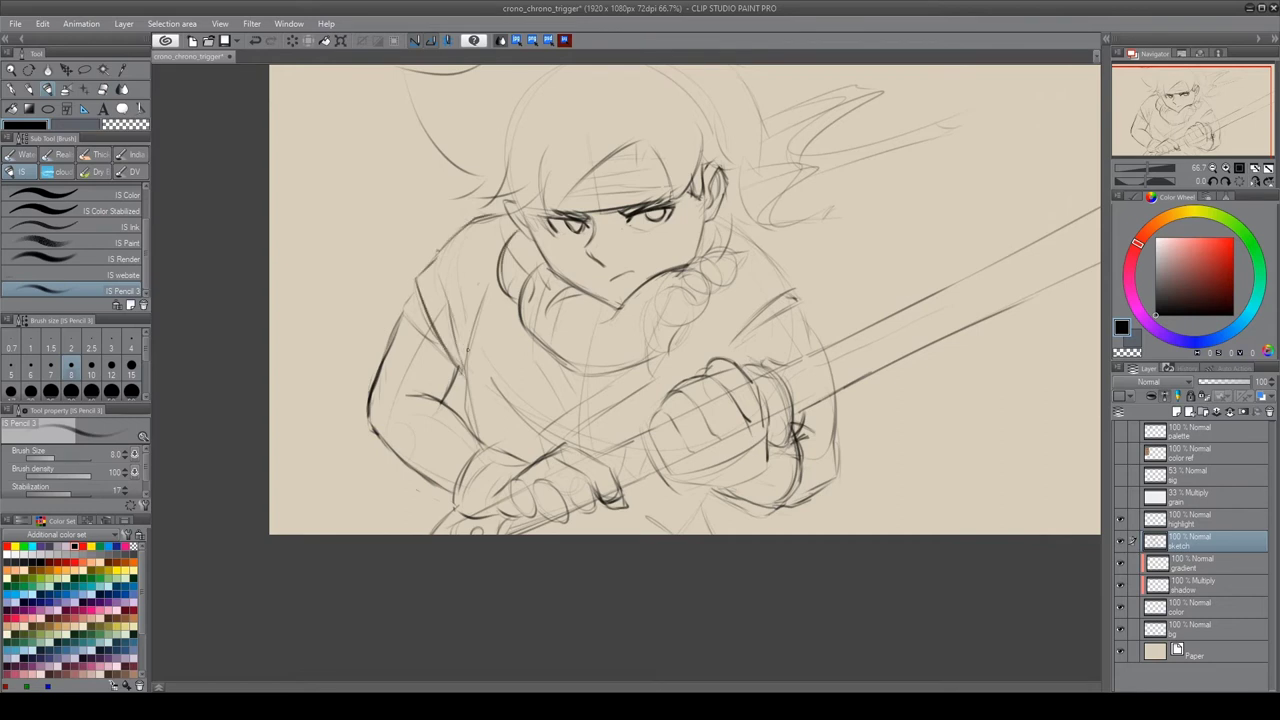
left_click_drag(466, 280, 462, 358)
left_click_drag(700, 300, 563, 300)
left_click_drag(540, 392, 514, 452)
mouse_move(604, 374)
left_mouse_down()
mouse_move(544, 418)
mouse_move(556, 450)
left_mouse_up()
Refine the fist's right side and bottom, erasing stray lines beside it
key("e")
key("b")
mouse_move(660, 424)
left_mouse_down()
mouse_move(666, 484)
mouse_move(584, 496)
left_mouse_up()
key("e")
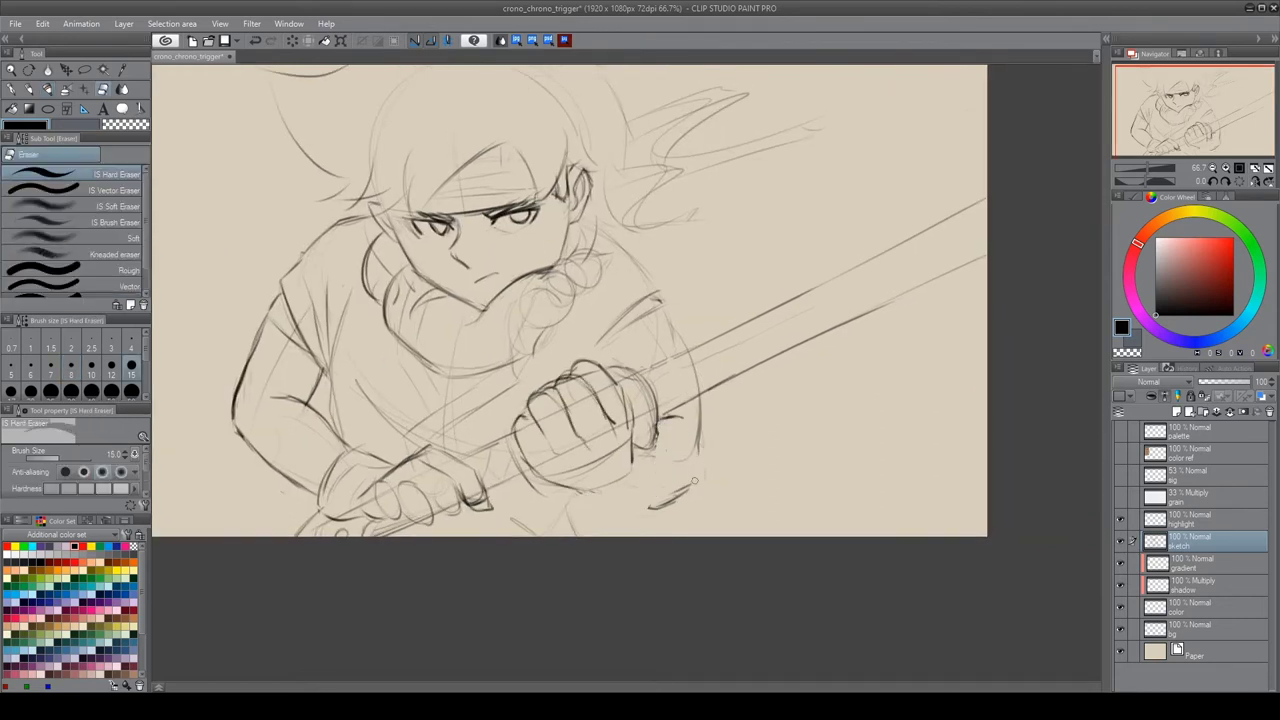
left_click_drag(694, 481, 671, 503)
key("b")
left_click_drag(650, 366, 622, 450)
left_click_drag(698, 400, 700, 478)
left_click_drag(620, 510, 652, 502)
key("e")
left_click_drag(702, 538, 662, 550)
key("b")
Sketch the fist's right edge and the sleeve and shoulder above it
left_click_drag(683, 334, 687, 278)
left_click_drag(729, 417, 723, 348)
left_click_drag(725, 362, 700, 462)
left_click_drag(637, 300, 714, 270)
left_click_drag(614, 306, 663, 233)
Draw rounded knuckle lines on the fist and erase the scribbles
left_click_drag(606, 339, 622, 312)
left_click_drag(628, 336, 655, 372)
left_click_drag(556, 345, 570, 408)
mouse_move(546, 355)
left_mouse_down()
mouse_move(562, 414)
mouse_move(582, 400)
left_mouse_up()
key("e")
mouse_move(590, 340)
left_mouse_down()
mouse_move(650, 320)
mouse_move(585, 360)
left_mouse_up()
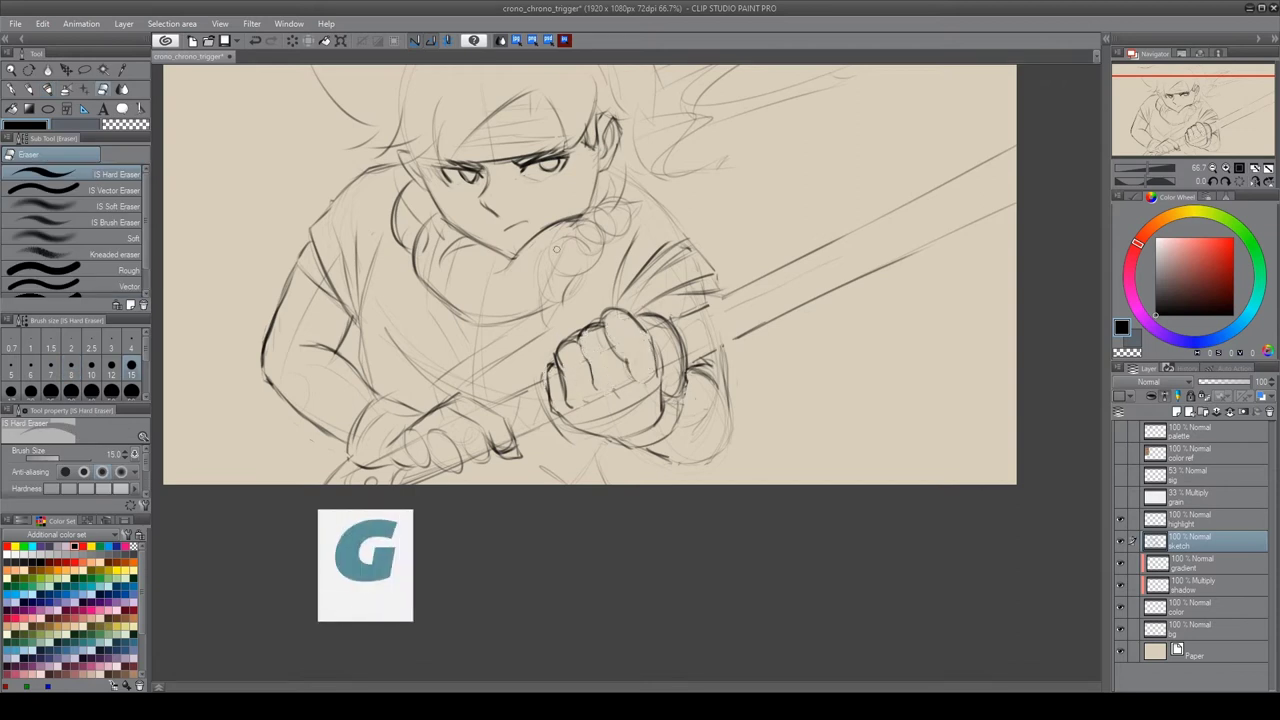
key("p")
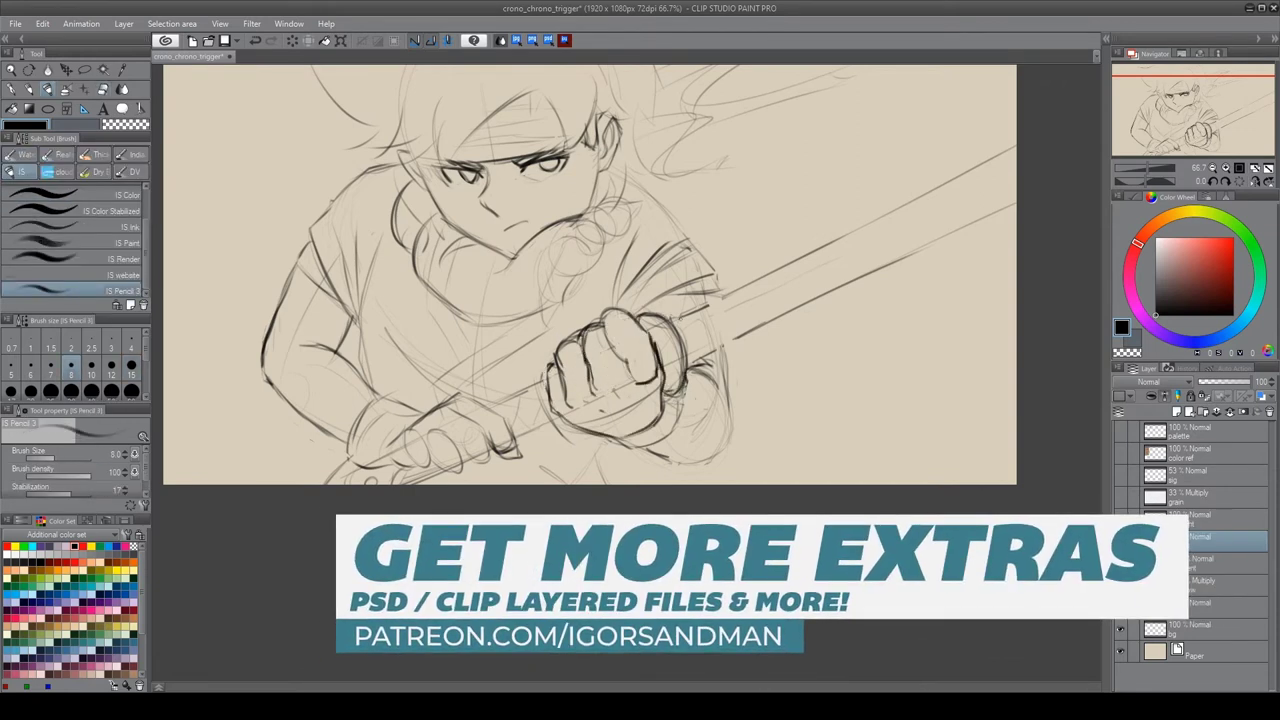
Mirror the canvas and sketch the shoulder, upper arm, torso and chest
key("h")
left_click_drag(698, 292, 640, 318)
left_click_drag(628, 338, 540, 440)
left_click_drag(772, 430, 740, 492)
left_click_drag(748, 448, 648, 462)
left_click_drag(796, 332, 780, 420)
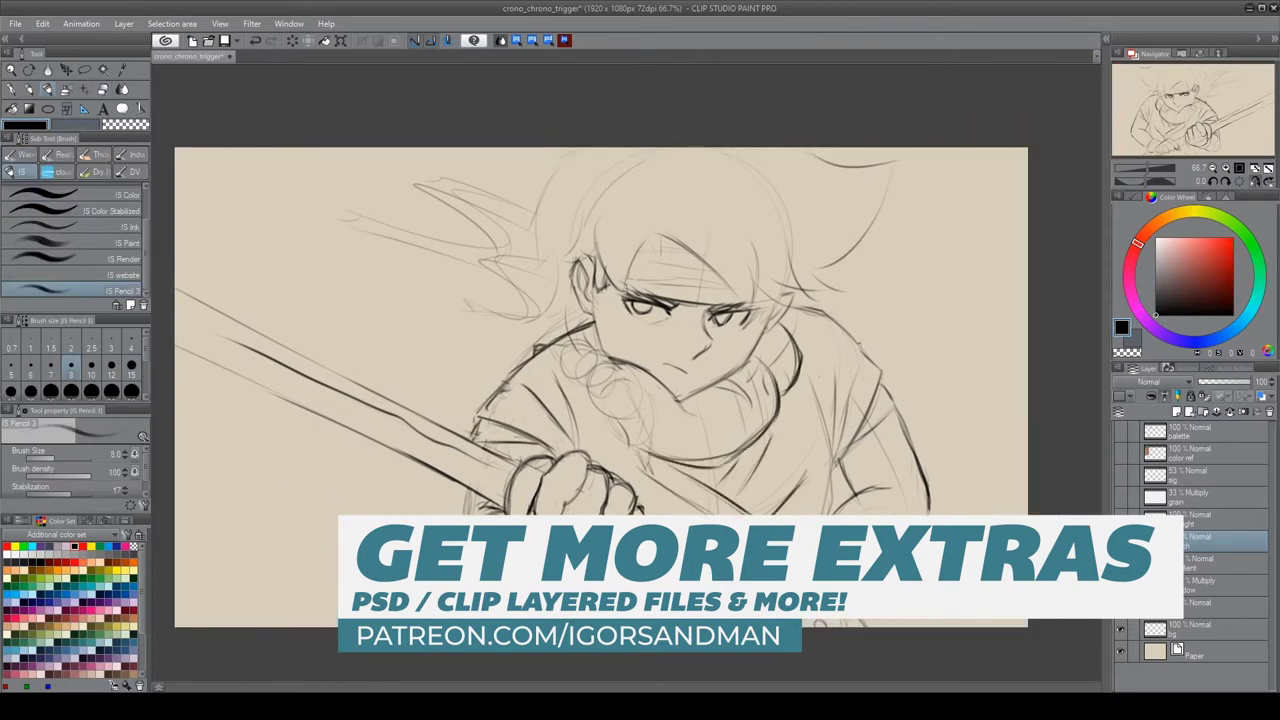
Sketch the neck and chest lines and the right hair spikes and strands
mouse_move(560, 160)
left_mouse_down()
mouse_move(540, 305)
mouse_move(606, 356)
left_mouse_up()
left_click_drag(758, 338, 684, 402)
left_click_drag(756, 304, 784, 354)
left_click_drag(896, 156, 830, 262)
mouse_move(806, 246)
left_mouse_down()
mouse_move(792, 294)
mouse_move(748, 312)
left_mouse_up()
left_click_drag(740, 238, 684, 302)
left_click_drag(632, 258, 624, 294)
left_click_drag(620, 230, 596, 286)
left_click_drag(594, 224, 568, 266)
Flip the view back and lighten the sketch lines with the soft eraser
key("h")
key("ctrl+shift+n")
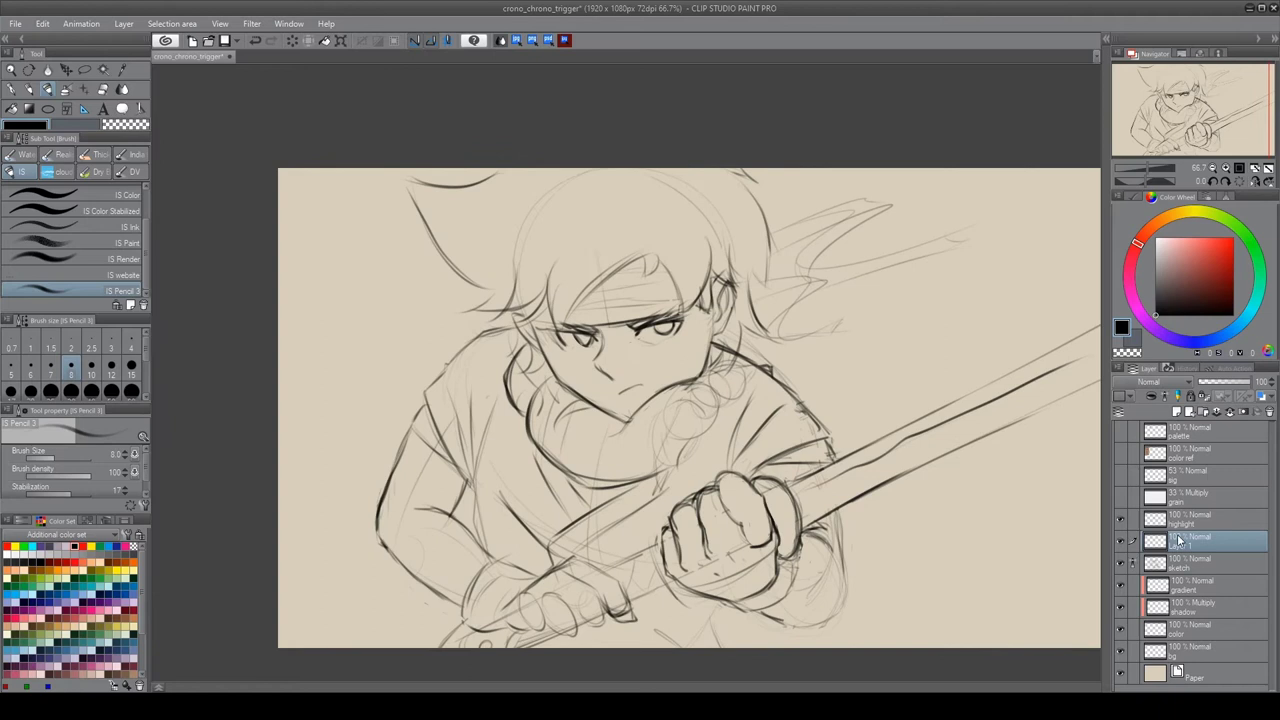
key("ctrl+z")
key("e")
left_click_drag(470, 250, 700, 540)
mouse_move(760, 500)
left_mouse_down()
mouse_move(498, 585)
mouse_move(957, 214)
left_mouse_up()
left_click_drag(838, 390, 710, 422)
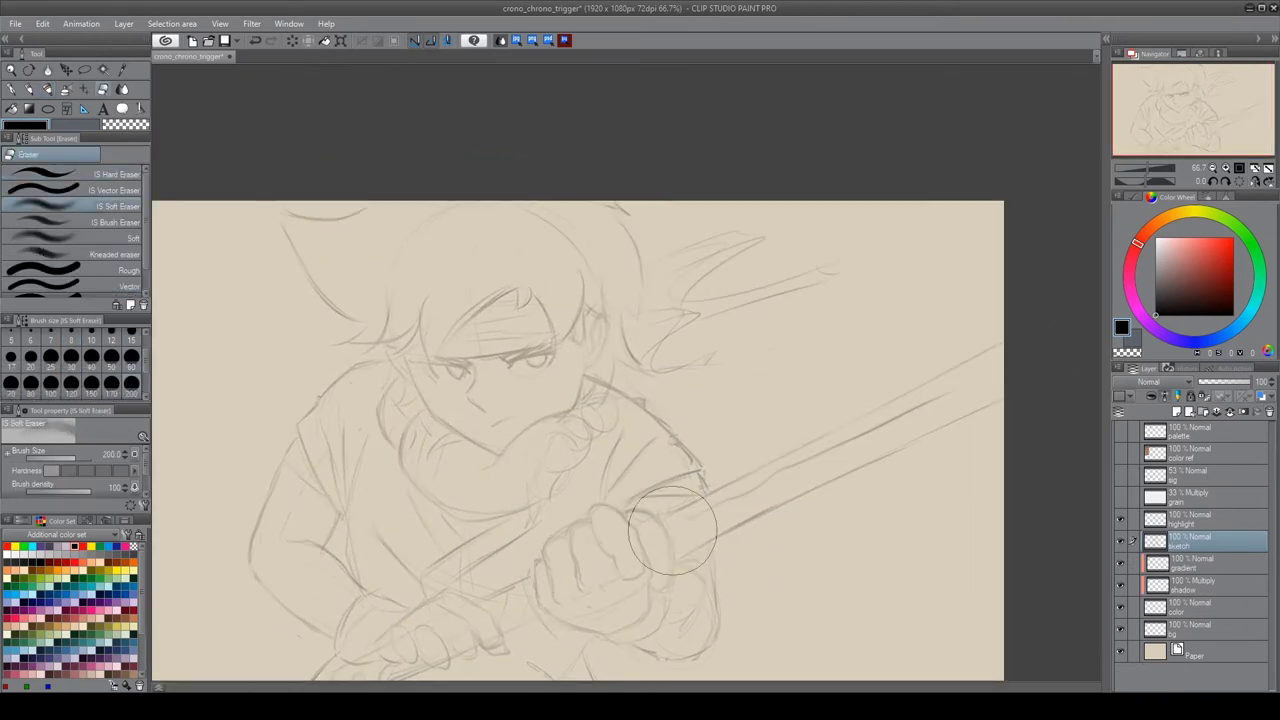
Ink a bold, bent contour line along the face with the pencil
key("b")
left_click_drag(600, 400, 624, 369)
left_click_drag(436, 340, 520, 420)
key("ctrl+z")
left_click_drag(436, 338, 527, 422)
Ink hair strands above the eye and an arc over the forehead hair
left_click_drag(444, 294, 404, 316)
left_click_drag(442, 288, 402, 311)
left_click_drag(415, 264, 402, 310)
mouse_move(449, 266)
left_mouse_down()
mouse_move(463, 347)
mouse_move(545, 258)
mouse_move(577, 312)
left_mouse_up()
mouse_move(610, 250)
left_mouse_down()
mouse_move(598, 312)
mouse_move(636, 284)
mouse_move(617, 336)
left_mouse_up()
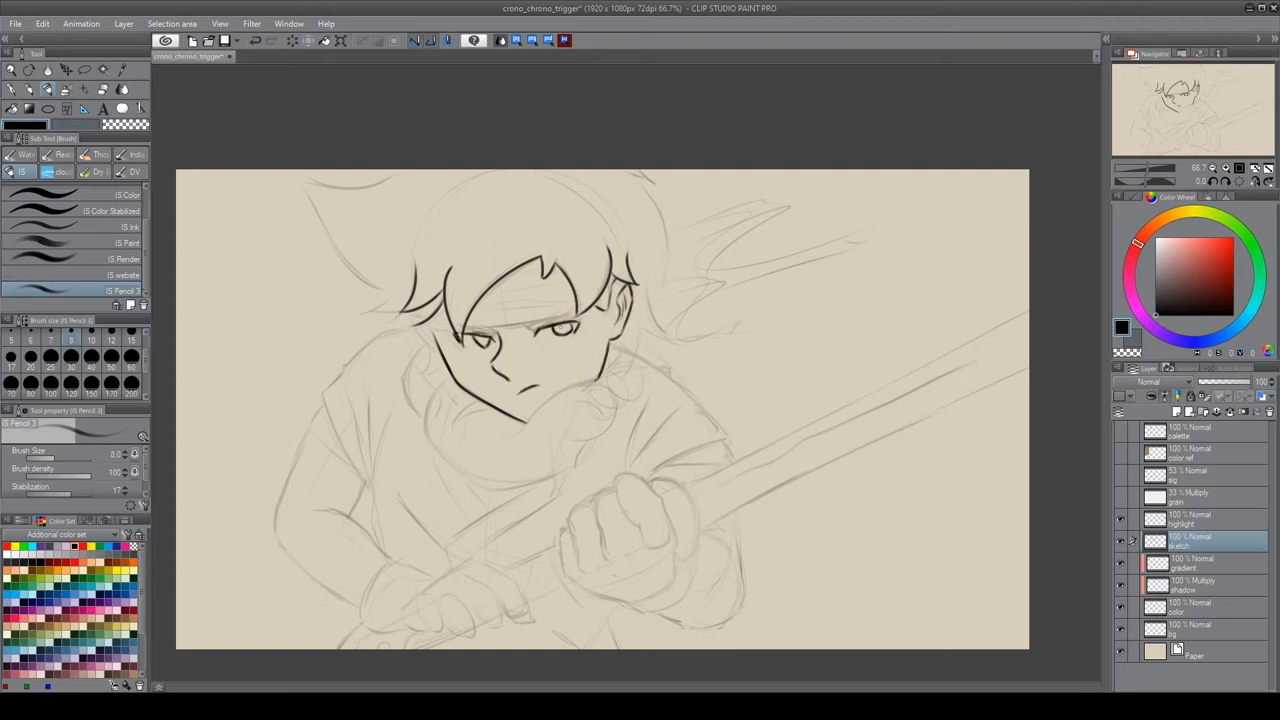
Ink the headband across the forehead, the side of the face and the left hair spikes
mouse_move(582, 316)
left_mouse_down()
mouse_move(433, 326)
mouse_move(576, 300)
left_mouse_up()
left_click_drag(500, 291, 568, 283)
mouse_move(412, 308)
left_mouse_down()
mouse_move(438, 374)
mouse_move(362, 312)
left_mouse_up()
mouse_move(302, 184)
left_mouse_down()
mouse_move(396, 302)
mouse_move(392, 172)
left_mouse_up()
mouse_move(640, 170)
left_mouse_down()
mouse_move(668, 248)
mouse_move(651, 343)
left_mouse_up()
key("ctrl+z")
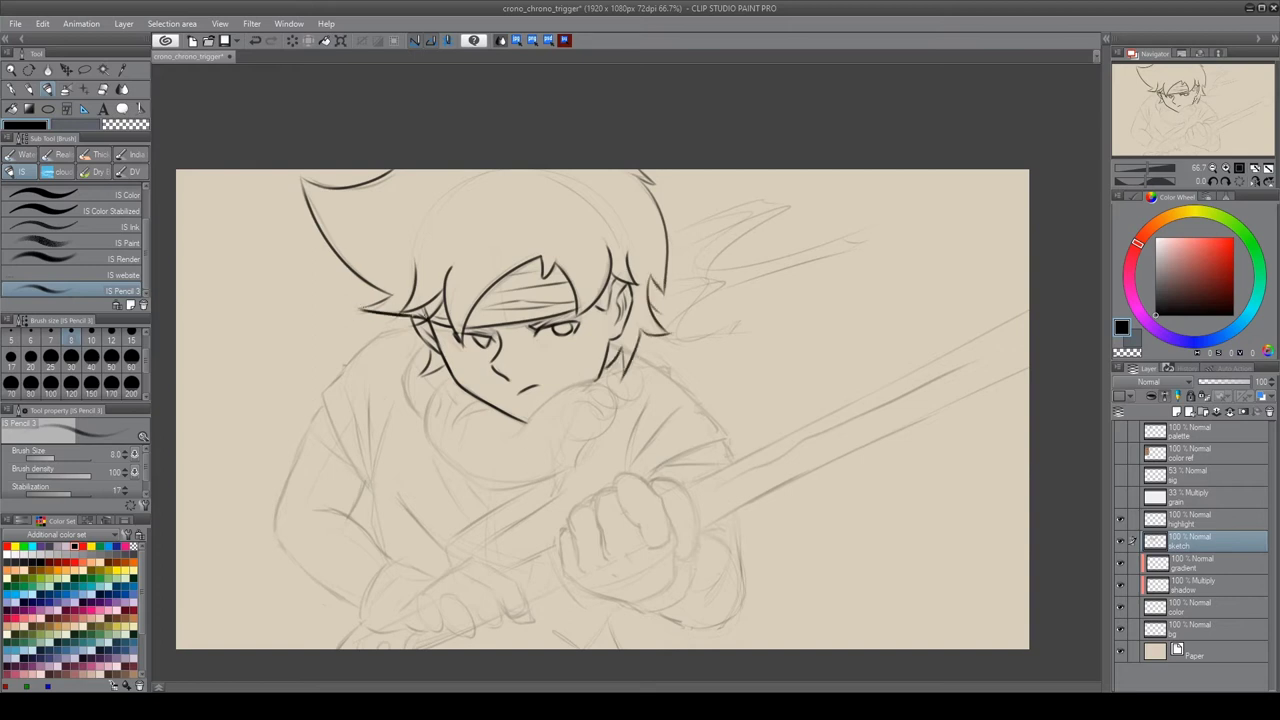
Ink the scarf outline around the neck and the right shoulder and arm
mouse_move(446, 368)
left_mouse_down()
mouse_move(424, 420)
mouse_move(574, 464)
left_mouse_up()
mouse_move(522, 428)
left_mouse_down()
mouse_move(608, 378)
mouse_move(576, 468)
left_mouse_up()
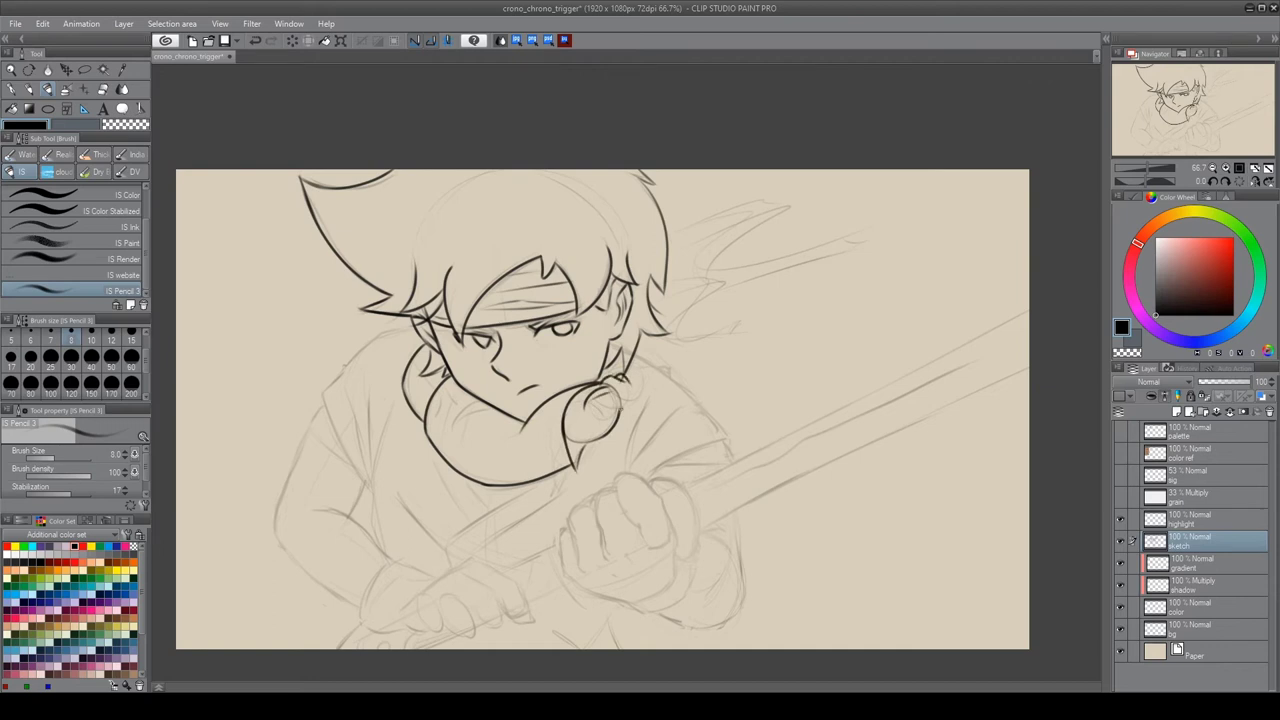
left_click_drag(646, 368, 672, 376)
left_click_drag(640, 392, 626, 466)
mouse_move(670, 378)
left_mouse_down()
mouse_move(732, 448)
mouse_move(650, 486)
left_mouse_up()
key("ctrl+z")
mouse_move(732, 446)
left_mouse_down()
mouse_move(652, 476)
mouse_move(660, 468)
left_mouse_up()
Ink the sleeve edge and the bottom curve of the right fist
mouse_move(734, 508)
left_mouse_down()
mouse_move(742, 570)
mouse_move(656, 614)
left_mouse_up()
left_click_drag(746, 578, 702, 630)
left_click_drag(552, 482, 446, 538)
key("ctrl+z")
Ink the torso edges and the left shoulder, arm and sleeve outlines
mouse_move(434, 448)
left_mouse_down()
mouse_move(450, 570)
mouse_move(570, 468)
left_mouse_up()
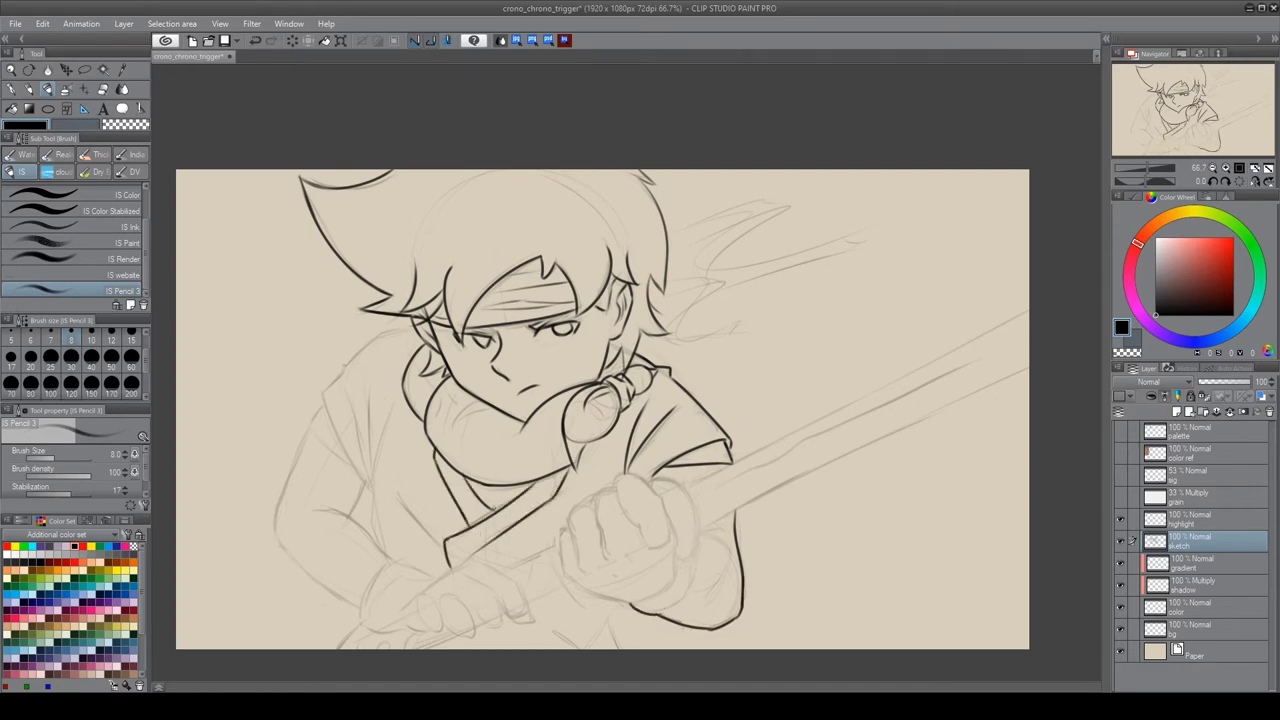
mouse_move(442, 450)
left_mouse_down()
mouse_move(400, 548)
mouse_move(540, 558)
left_mouse_up()
mouse_move(374, 406)
left_mouse_down()
mouse_move(396, 494)
mouse_move(388, 558)
left_mouse_up()
left_click_drag(322, 392, 372, 488)
mouse_move(412, 326)
left_mouse_down()
mouse_move(322, 394)
mouse_move(274, 522)
left_mouse_up()
left_click_drag(274, 520, 356, 606)
left_click_drag(310, 508, 390, 560)
mouse_move(352, 474)
left_mouse_down()
mouse_move(376, 626)
mouse_move(438, 578)
left_mouse_up()
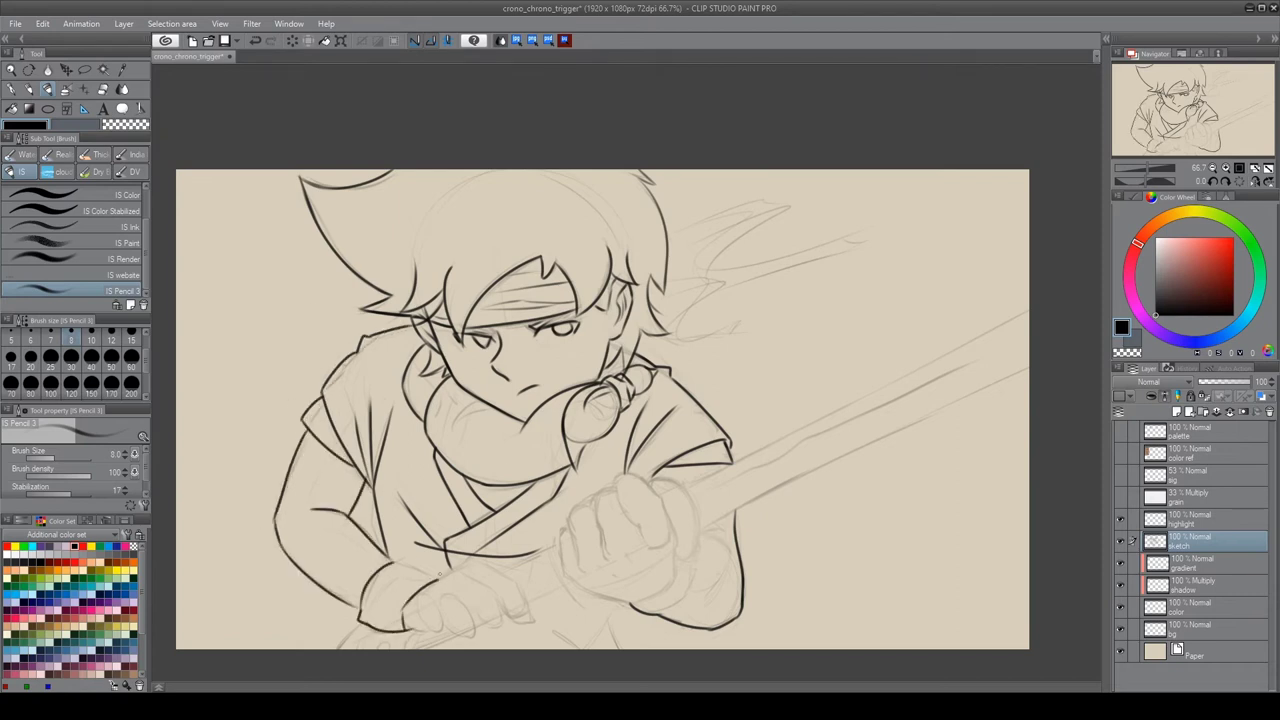
Ink the hair spikes and strands on the upper right of the head
left_click_drag(770, 309, 745, 433)
mouse_move(648, 384)
left_mouse_down()
mouse_move(756, 328)
mouse_move(682, 400)
left_mouse_up()
left_click_drag(704, 400, 886, 356)
left_click_drag(672, 352, 710, 414)
left_click_drag(686, 398, 800, 370)
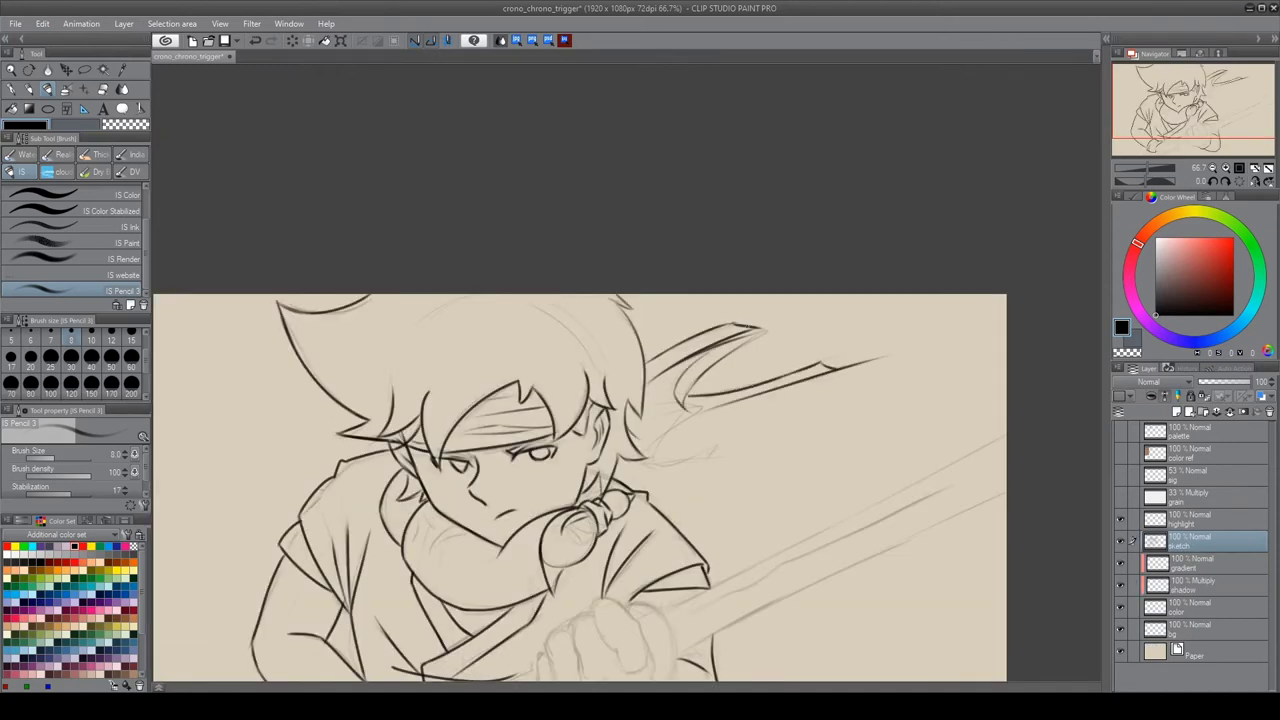
left_click_drag(722, 406, 674, 424)
left_click_drag(690, 412, 632, 454)
mouse_move(714, 448)
left_mouse_down()
mouse_move(644, 470)
mouse_move(758, 376)
left_mouse_up()
Reinforce the headband line and add a scarf fold below the chin
left_click_drag(520, 380, 620, 370)
left_click_drag(530, 362, 600, 356)
left_click_drag(498, 490, 534, 470)
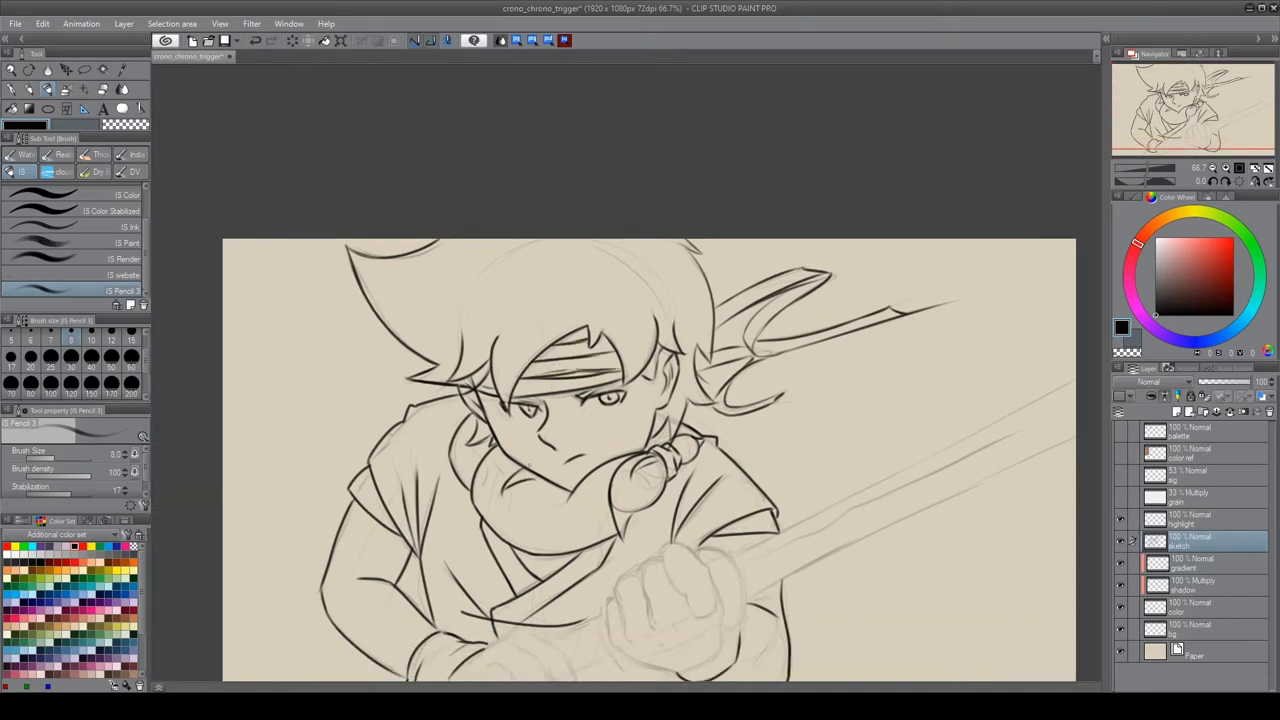
key("e")
key("p")
scroll(686, 387, "down", 3)
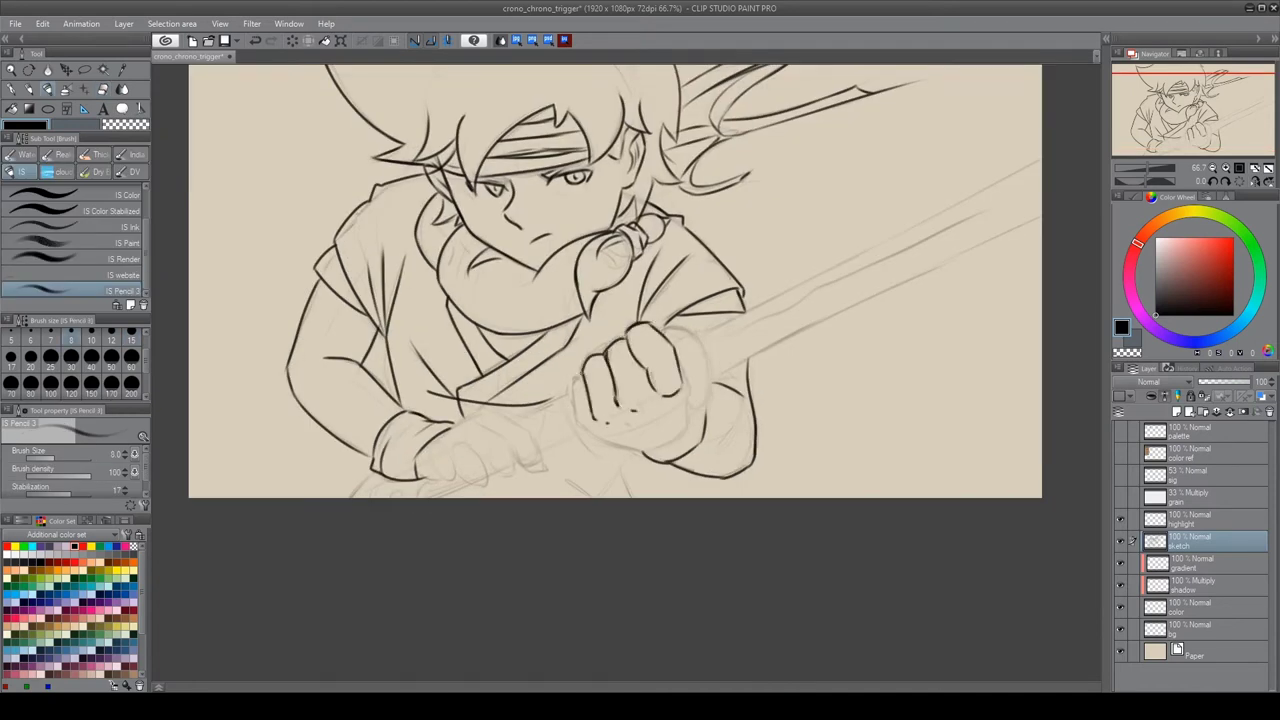
Ink the fist's right side and both long katana edges on a new 'sword' layer
left_click_drag(662, 330, 700, 408)
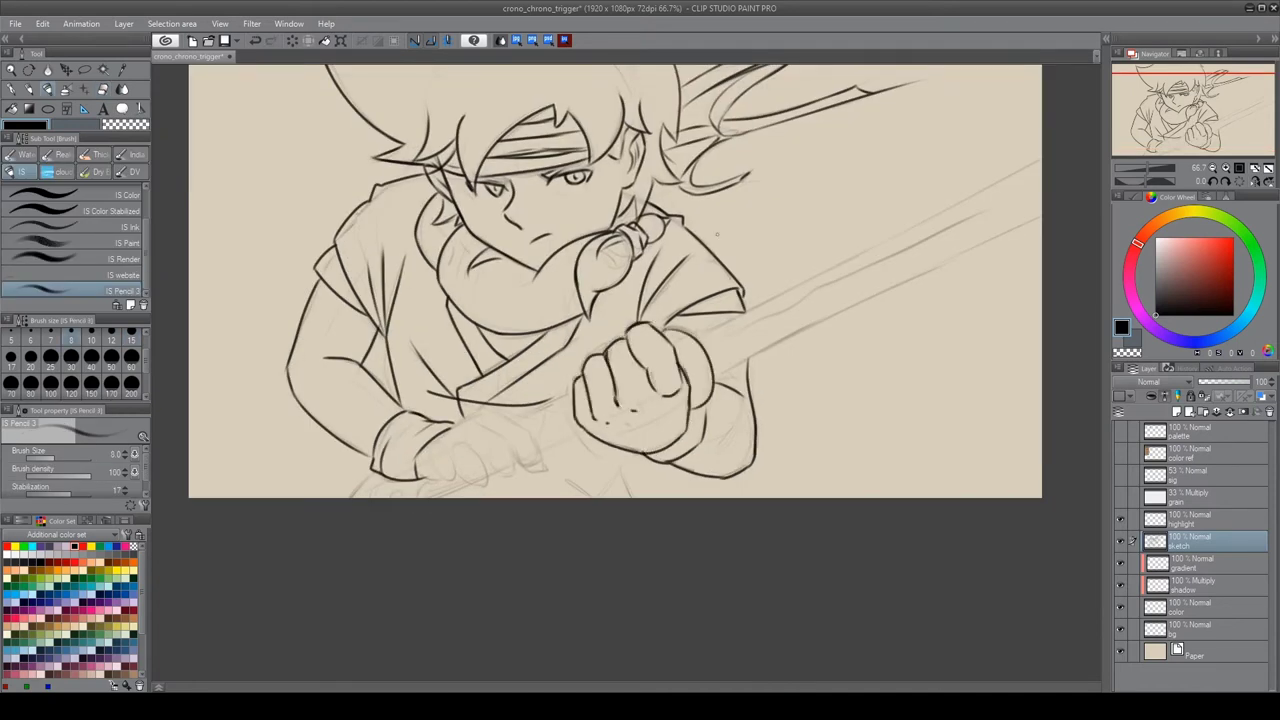
left_click_drag(694, 336, 1042, 158)
left_click_drag(714, 380, 1042, 212)
key("ctrl+z")
key("ctrl+z")
key("ctrl+y")
key("ctrl+y")
key("ctrl+y")
key("ctrl+y")
key("ctrl+y")
key("ctrl+y")
Switch between the sword and sketch layers, discarding a stray stroke near the lower hand
key("e")
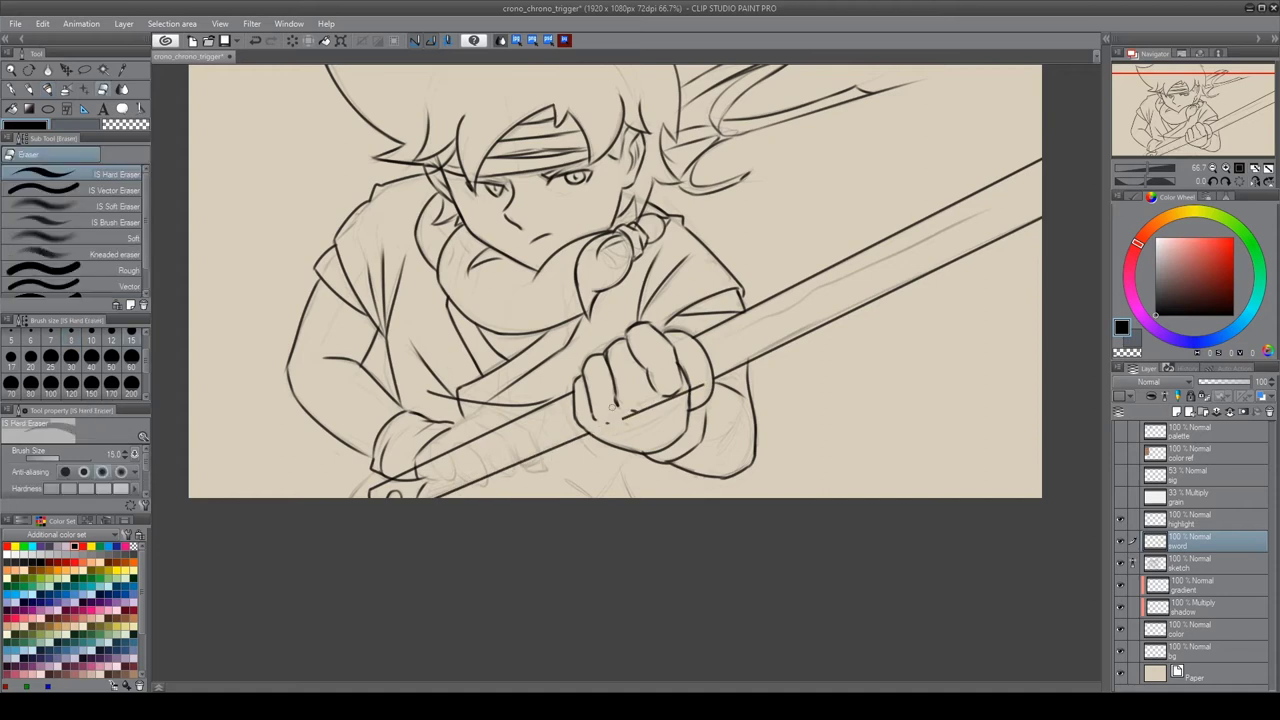
key("p")
key("alt+bracketleft")
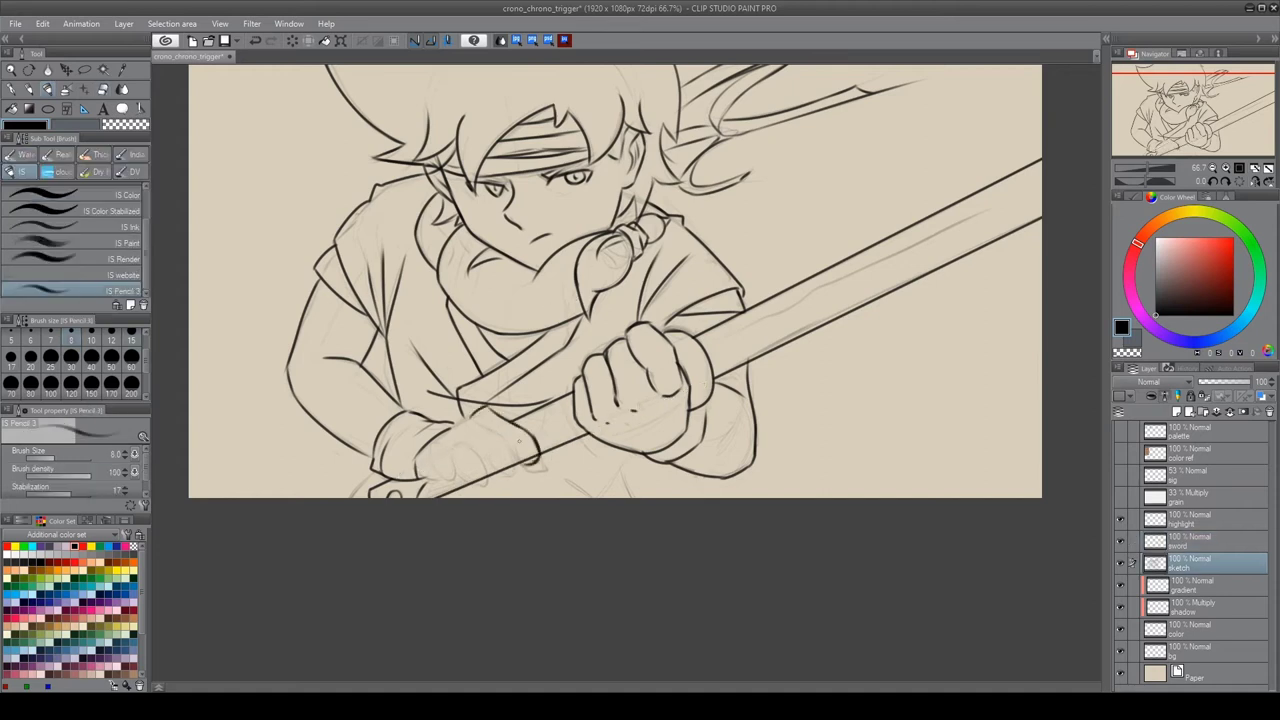
left_click_drag(502, 477, 425, 478)
key("ctrl+z")
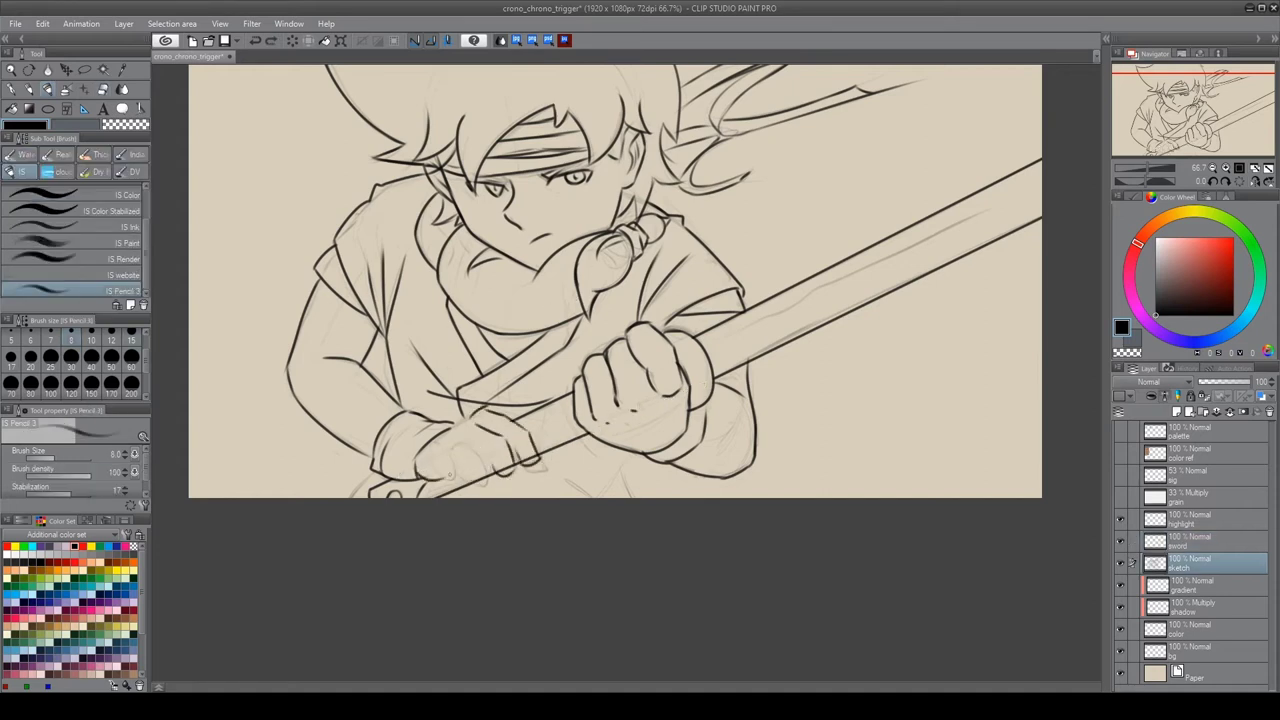
key("e")
key("alt+bracketright")
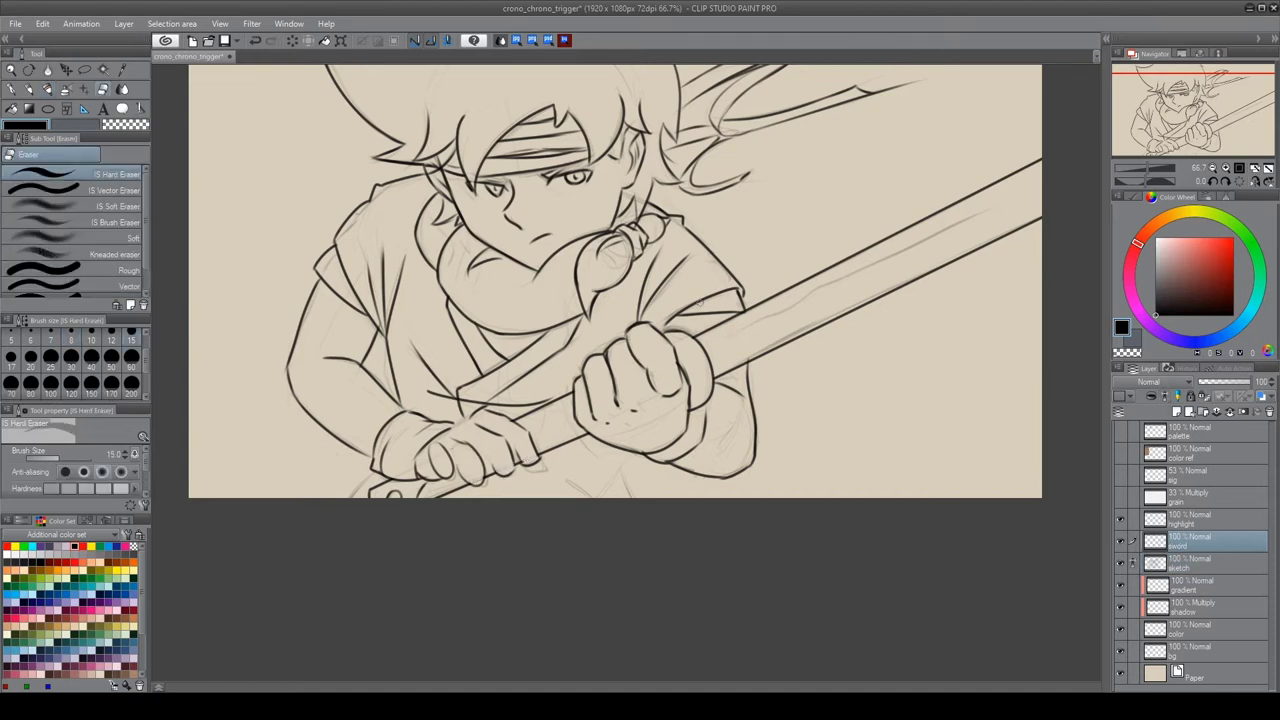
key("p")
key("alt+bracketleft")
Flip the canvas horizontally to check the drawing, then darken the eye lines
mouse_move(786, 311)
left_mouse_down()
mouse_move(779, 446)
mouse_move(1036, 312)
left_mouse_up()
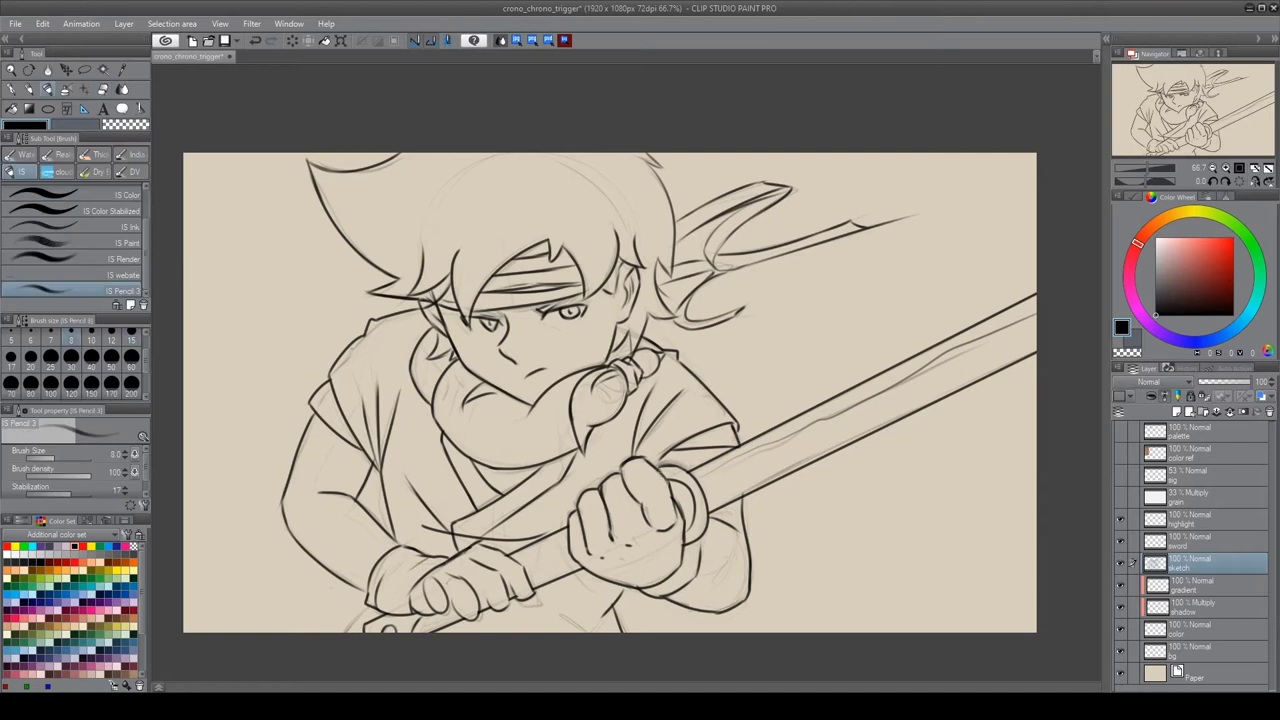
key("h")
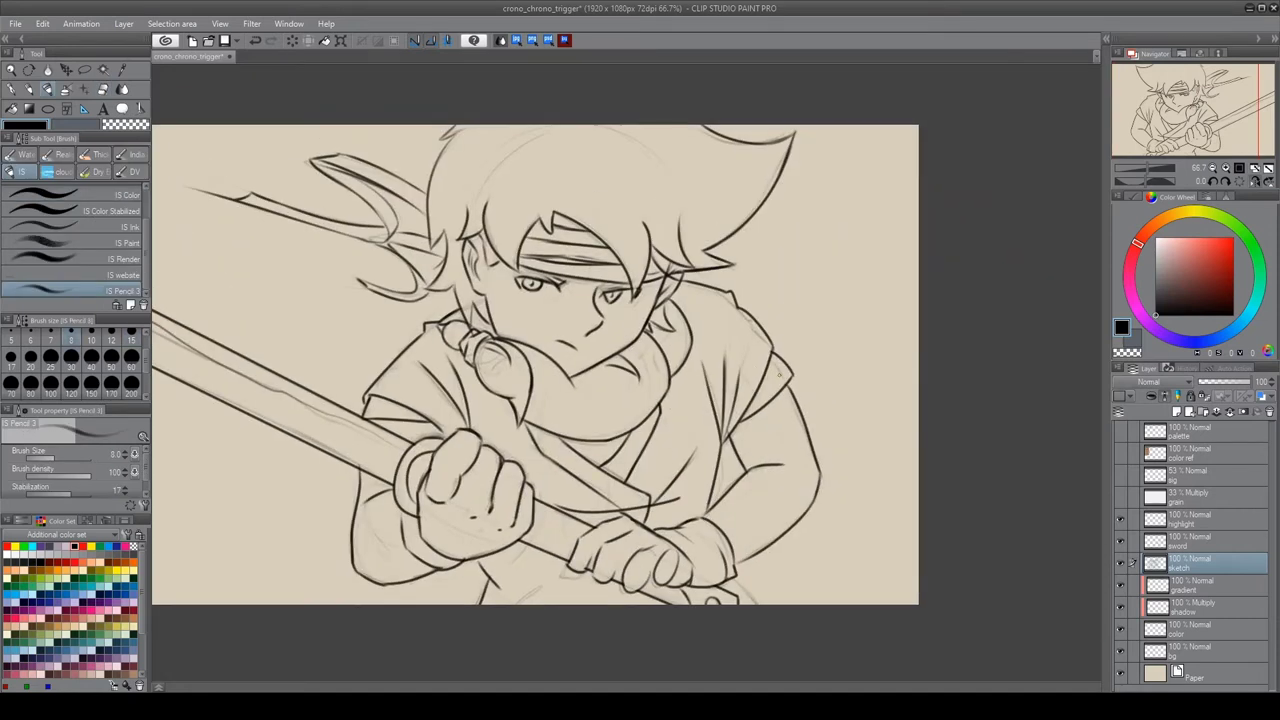
scroll(779, 372, "up", 3)
left_click_drag(350, 252, 466, 256)
left_click_drag(534, 284, 616, 280)
left_click_drag(370, 255, 410, 272)
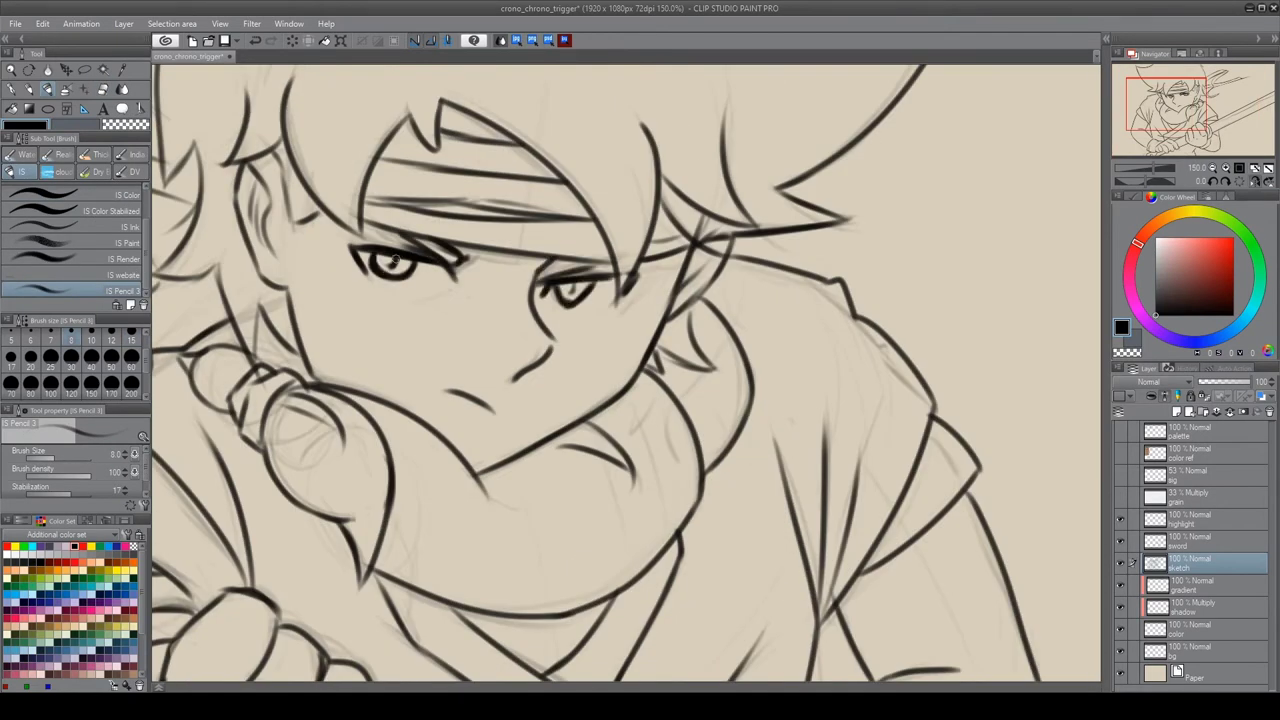
Darken the hair lines on both sides of the face, the jaw and the neck
left_click_drag(655, 188, 718, 256)
left_click_drag(770, 184, 846, 218)
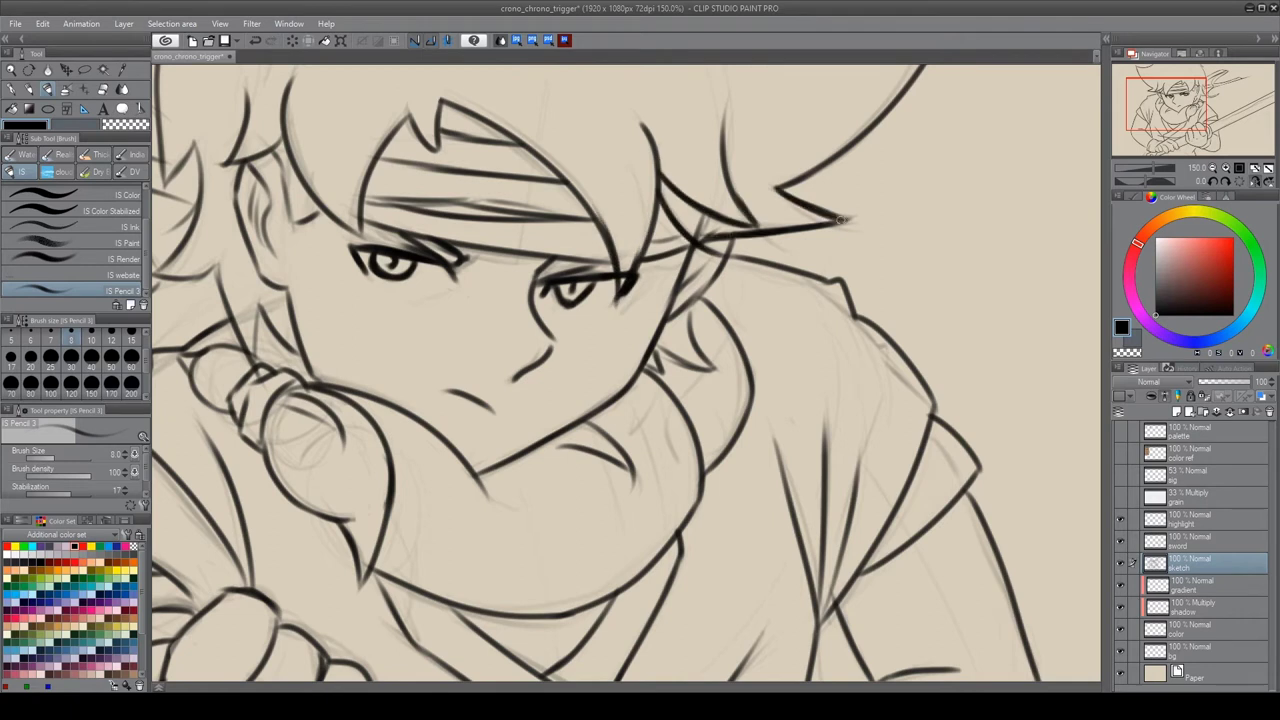
left_click_drag(360, 230, 314, 156)
left_click_drag(316, 146, 268, 222)
left_click_drag(258, 164, 248, 246)
left_click_drag(616, 418, 538, 446)
Darken the left hair outline and the jaw and lower face lines
left_click_drag(710, 298, 650, 366)
scroll(945, 158, "up", 3)
mouse_move(945, 158)
left_mouse_down()
mouse_move(405, 172)
mouse_move(366, 440)
left_mouse_up()
mouse_move(410, 485)
left_mouse_down()
mouse_move(440, 594)
mouse_move(505, 615)
left_mouse_up()
left_click_drag(460, 435, 446, 520)
Darken the left hair spikes and erase a stray faint line beside them
left_click_drag(200, 505, 338, 540)
left_click_drag(400, 425, 312, 460)
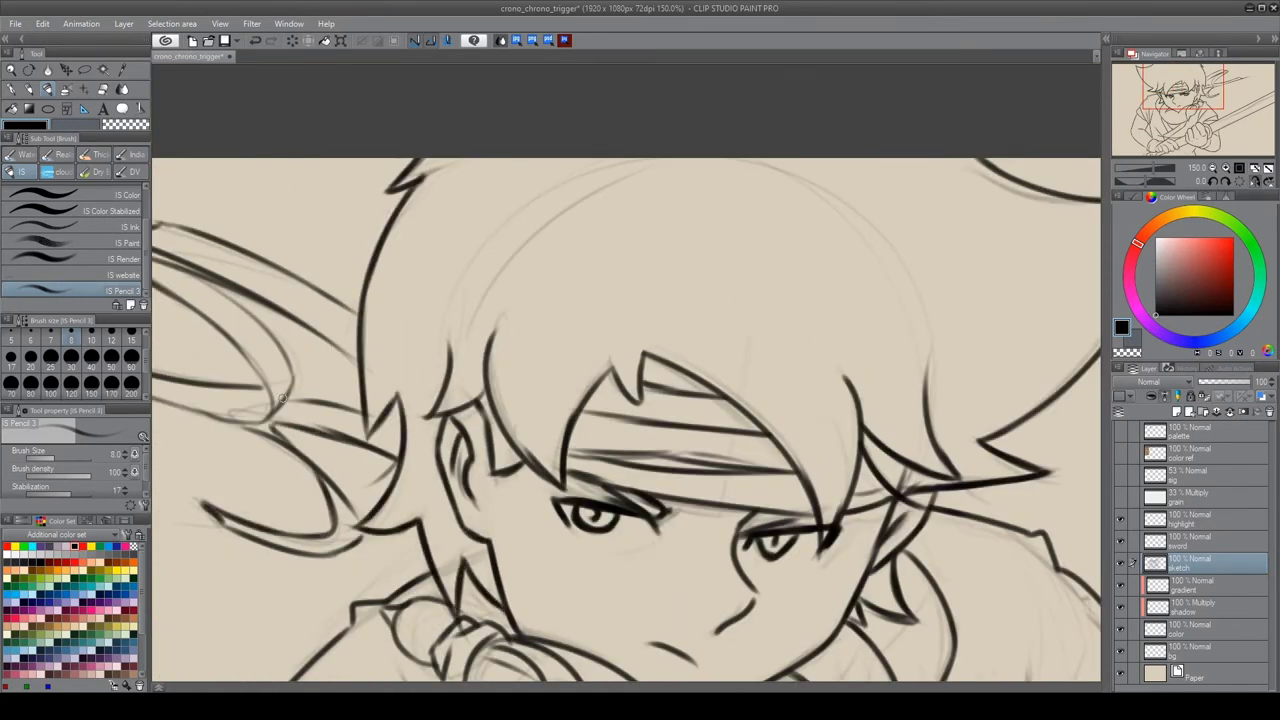
left_click_drag(362, 396, 278, 414)
left_click_drag(360, 306, 292, 366)
left_click_drag(265, 410, 465, 435)
left_click_drag(430, 310, 490, 440)
left_click_drag(412, 342, 472, 436)
left_click_drag(255, 310, 391, 286)
key("e")
left_click_drag(580, 234, 648, 261)
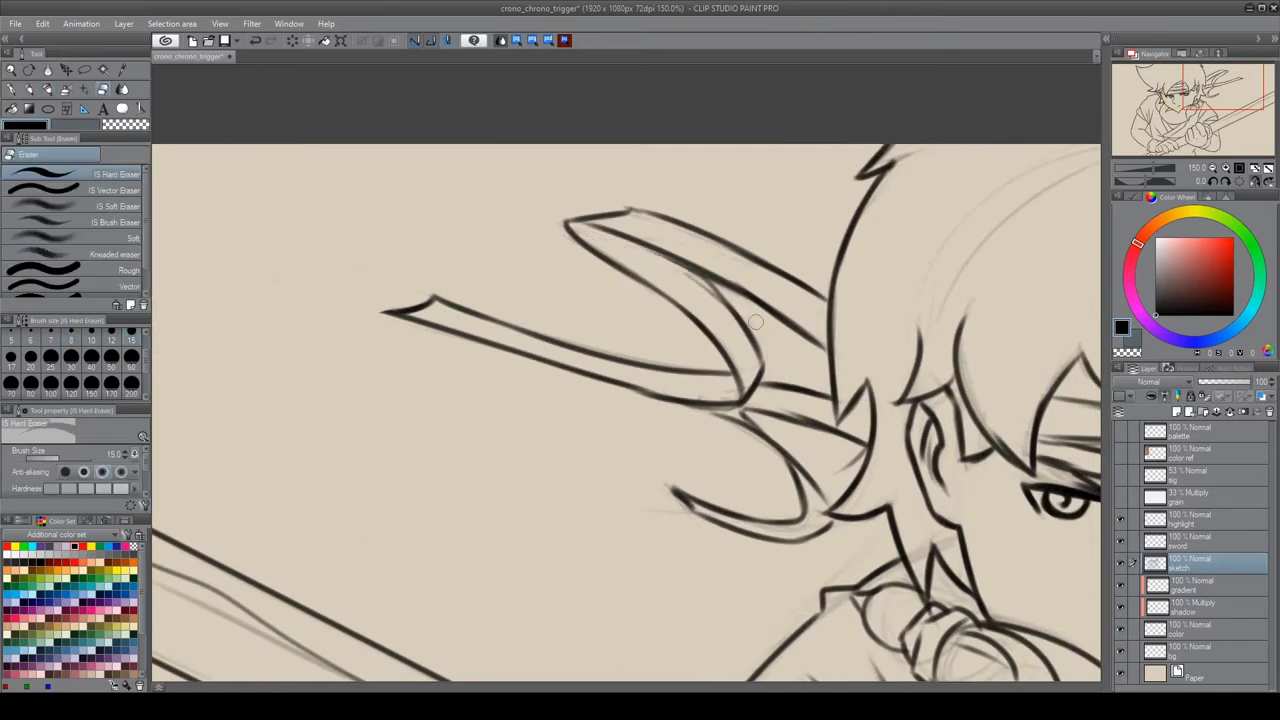
key("p")
Ink the outline of the fist and arm holding the sword
left_click_drag(800, 300, 500, 350)
left_click_drag(900, 500, 540, 270)
mouse_move(890, 310)
left_mouse_down()
mouse_move(796, 327)
mouse_move(850, 150)
left_mouse_up()
left_click_drag(700, 500, 785, 330)
mouse_move(300, 345)
left_mouse_down()
mouse_move(530, 345)
mouse_move(344, 315)
left_mouse_up()
left_click_drag(470, 345, 450, 570)
left_click_drag(600, 400, 574, 324)
mouse_move(366, 550)
left_mouse_down()
mouse_move(432, 541)
mouse_move(192, 506)
left_mouse_up()
Ink the four fingers of the hand wrapped around the grip
left_click_drag(475, 415, 490, 500)
left_click_drag(550, 450, 605, 510)
left_click_drag(635, 470, 640, 520)
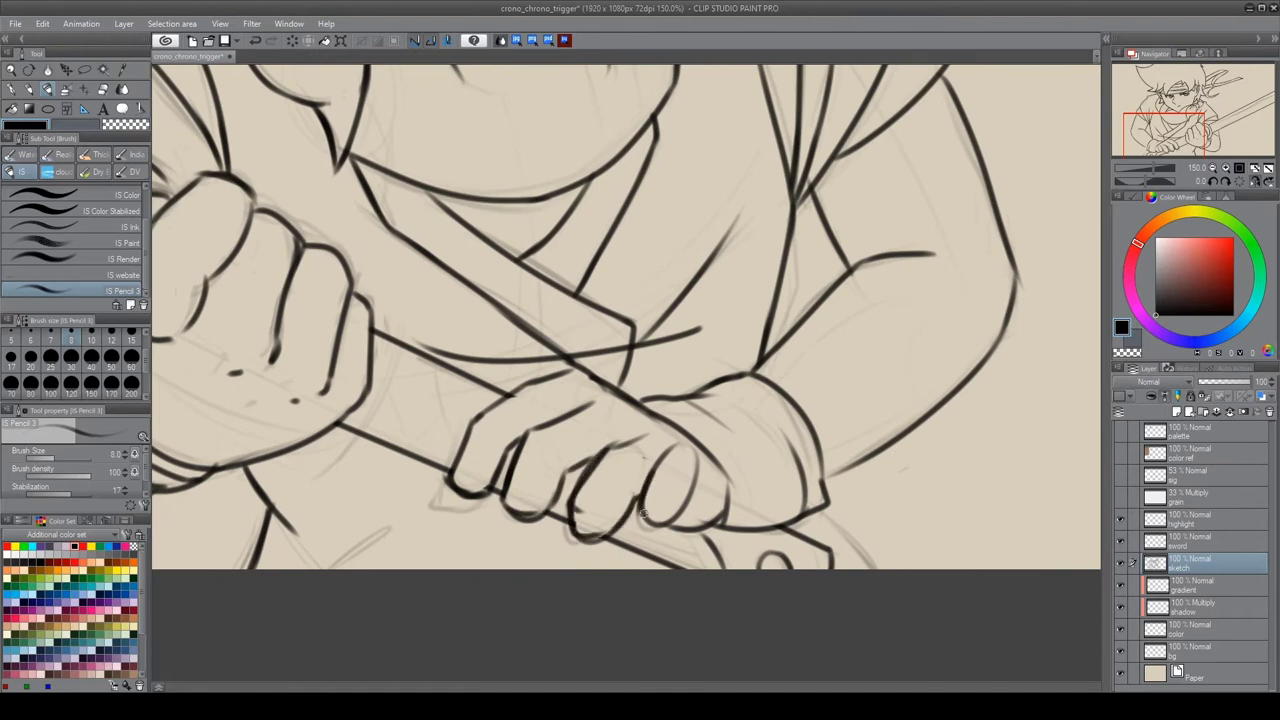
left_click_drag(725, 455, 700, 525)
Darken the upper eyelid and flip the canvas view back to normal
left_click_drag(850, 260, 800, 400)
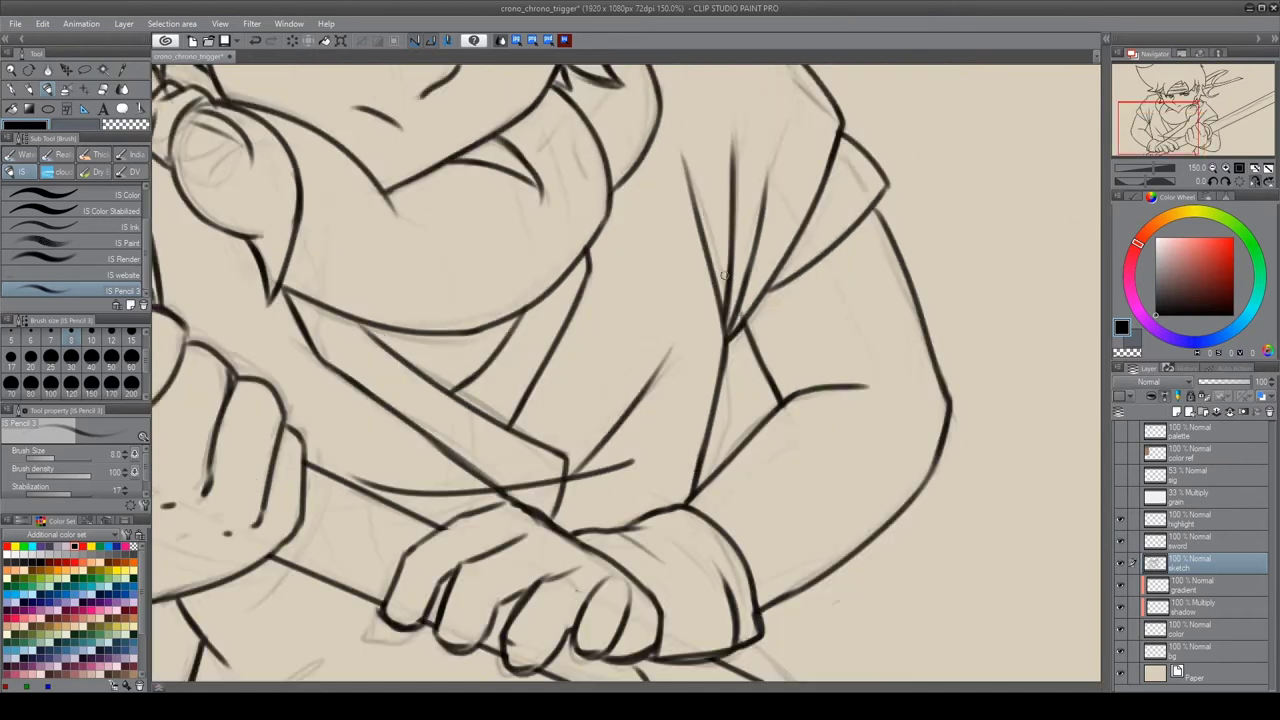
left_click_drag(800, 100, 807, 467)
left_click_drag(400, 286, 488, 314)
key("e")
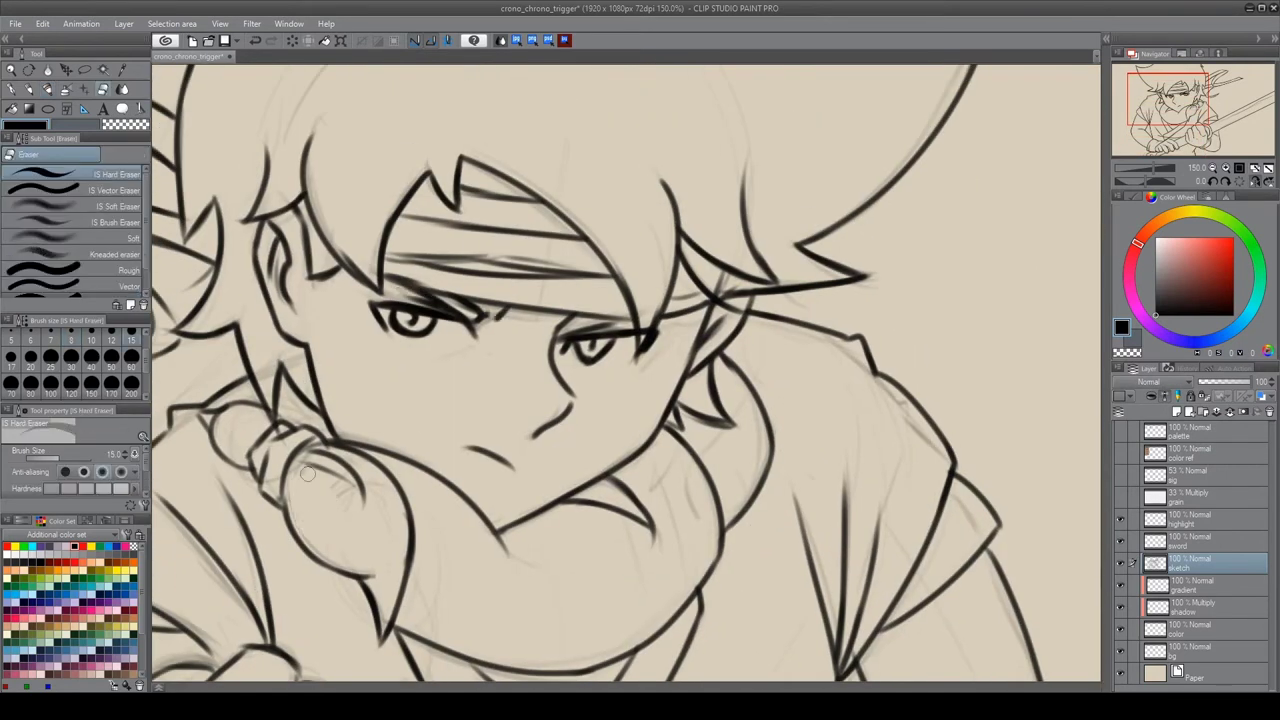
left_click_drag(518, 543, 553, 469)
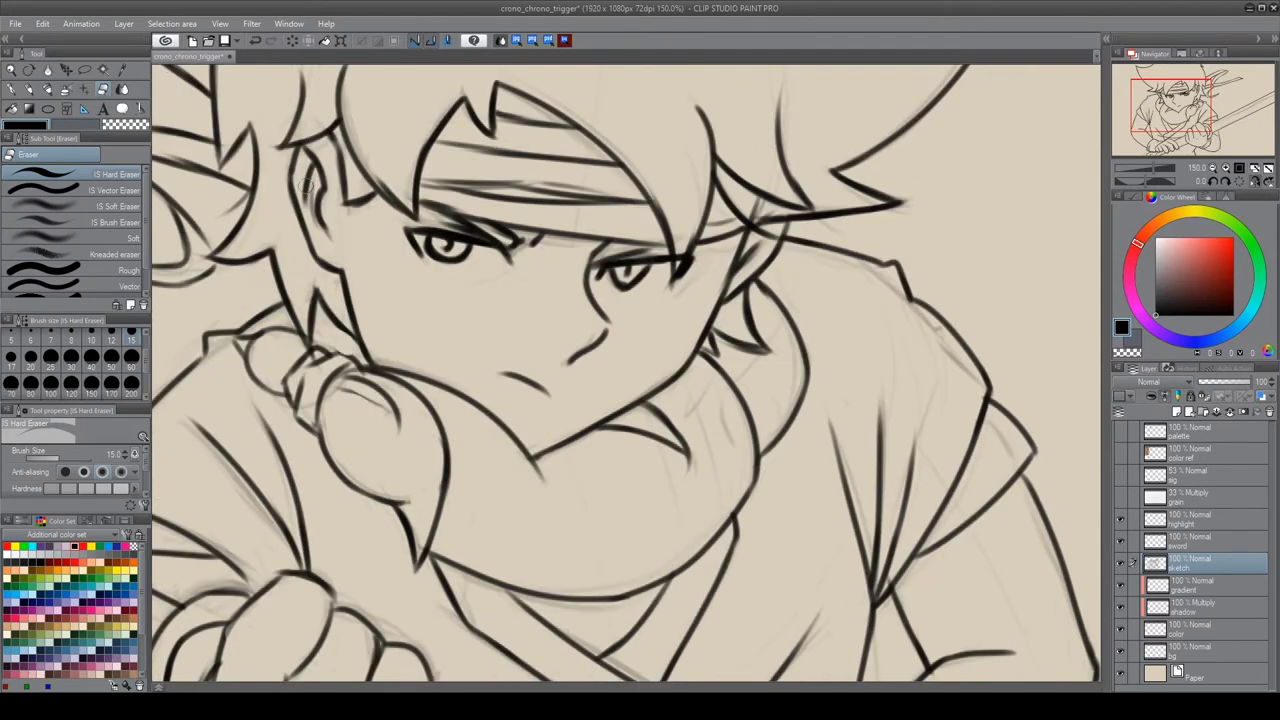
scroll(349, 207, "up", 4)
scroll(522, 157, "up", 1)
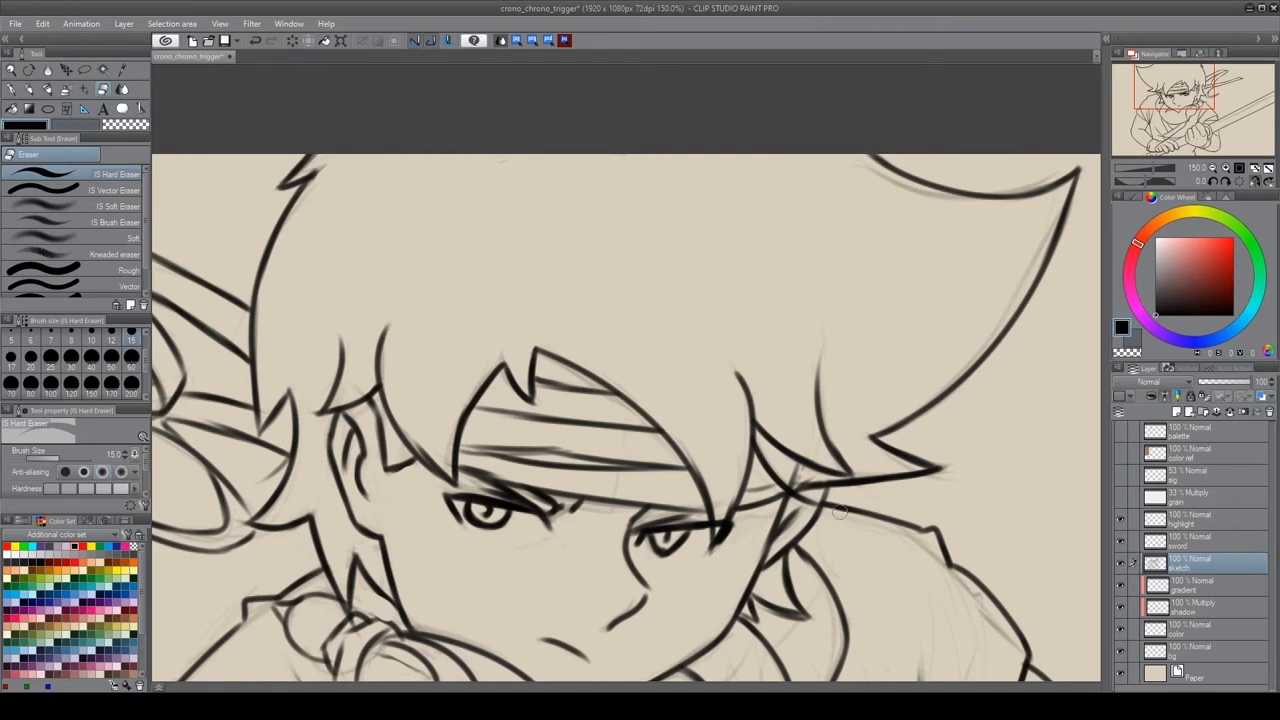
scroll(840, 512, "down", 4)
scroll(670, 348, "down", 3)
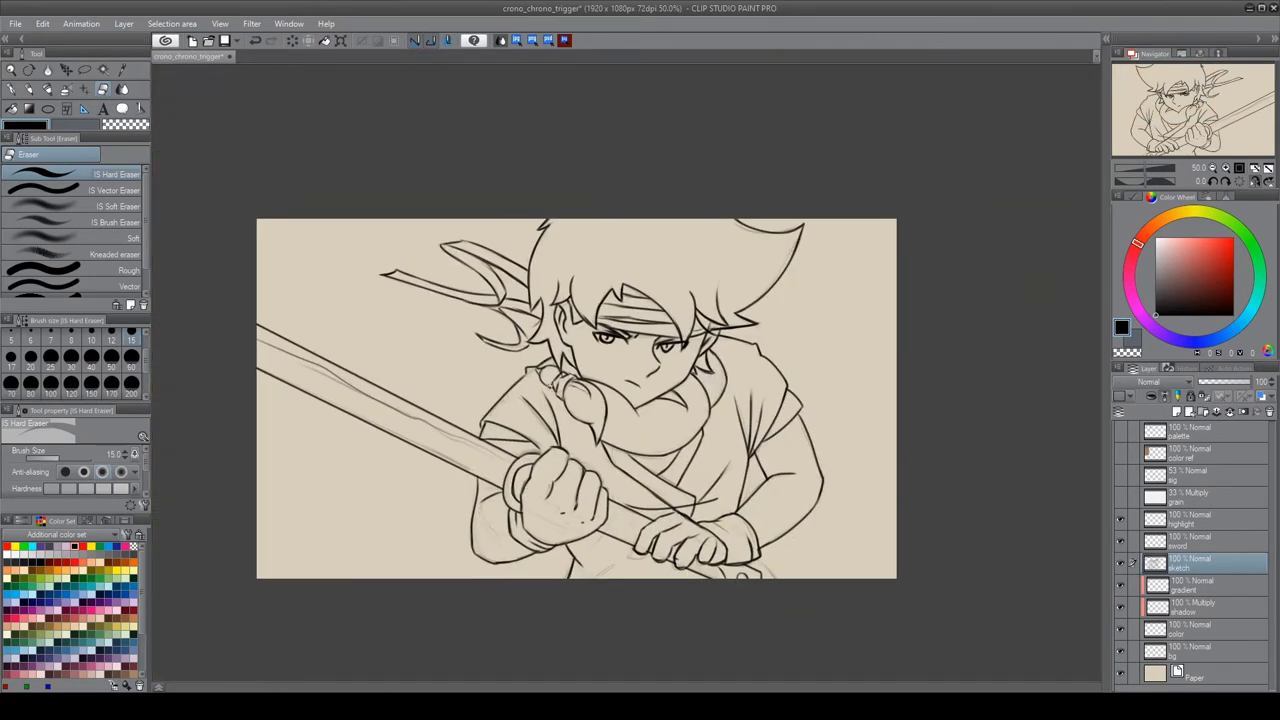
key("ctrl+plus")
Redraw one eye outline darker near the top of the head
left_click(1254, 181)
key("p")
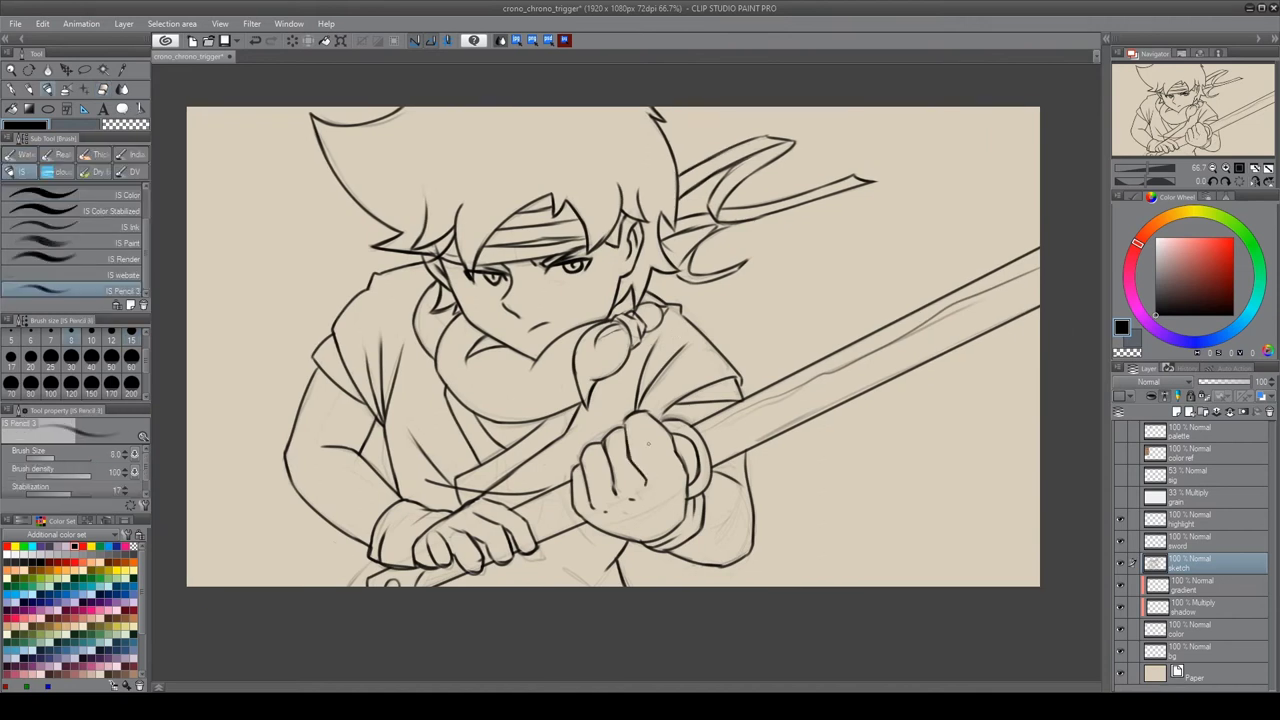
key("e")
scroll(668, 425, "up", 2)
scroll(660, 400, "up", 2)
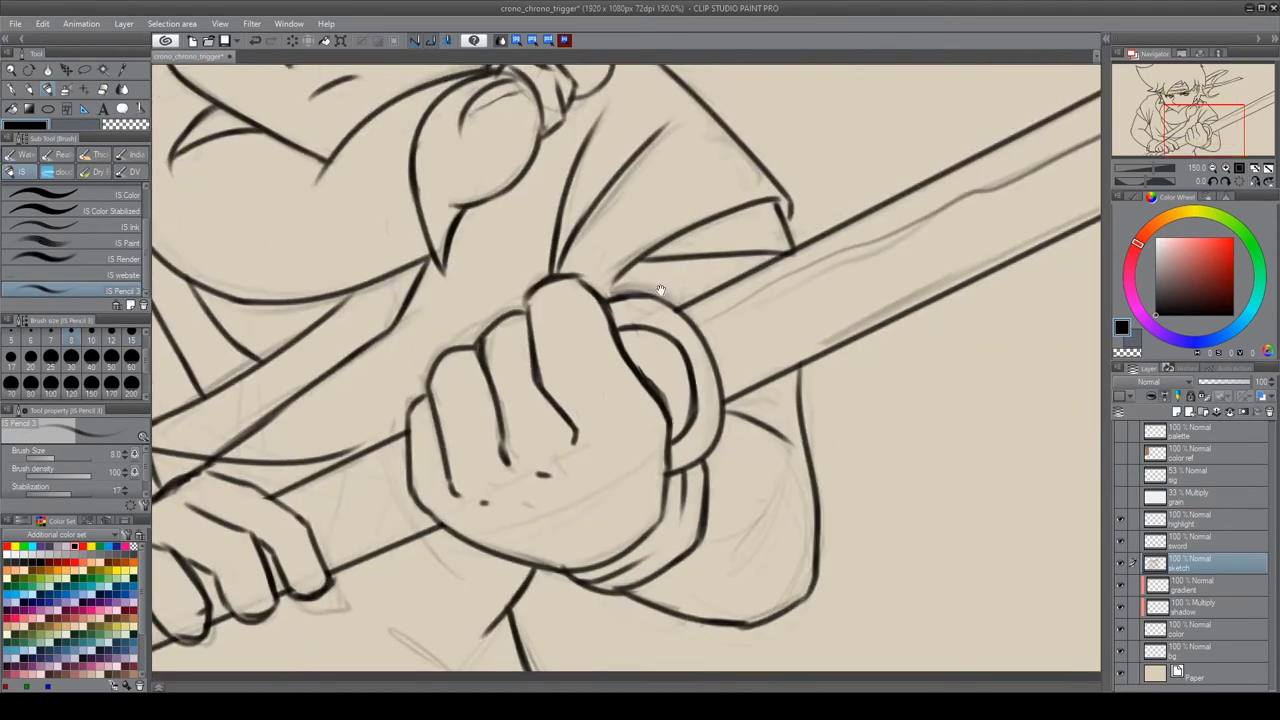
left_click_drag(903, 251, 623, 451)
key("p")
left_click_drag(300, 276, 281, 248)
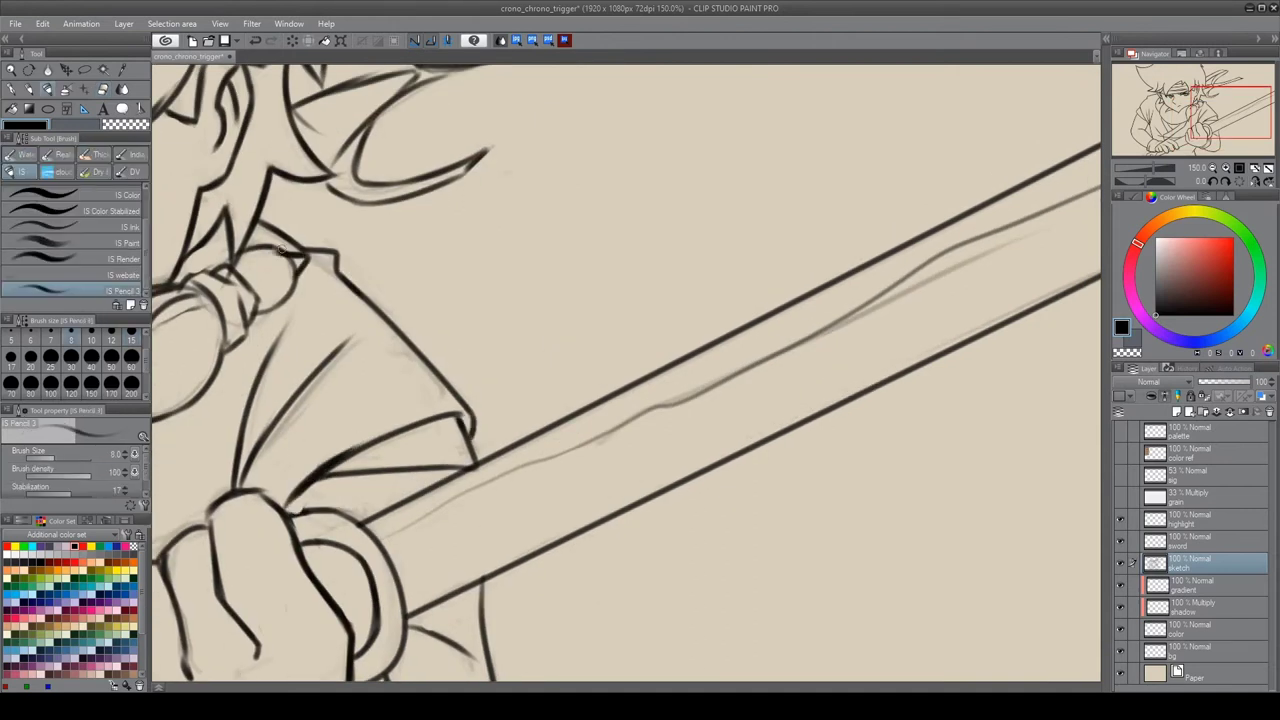
Merge the 'sword' layer down into the 'sketch' layer
left_click_drag(160, 300, 390, 350)
left_click_drag(170, 380, 390, 545)
left_click_drag(160, 300, 400, 360)
left_click_drag(160, 330, 297, 357)
scroll(297, 357, "down", 1)
scroll(297, 357, "down", 1)
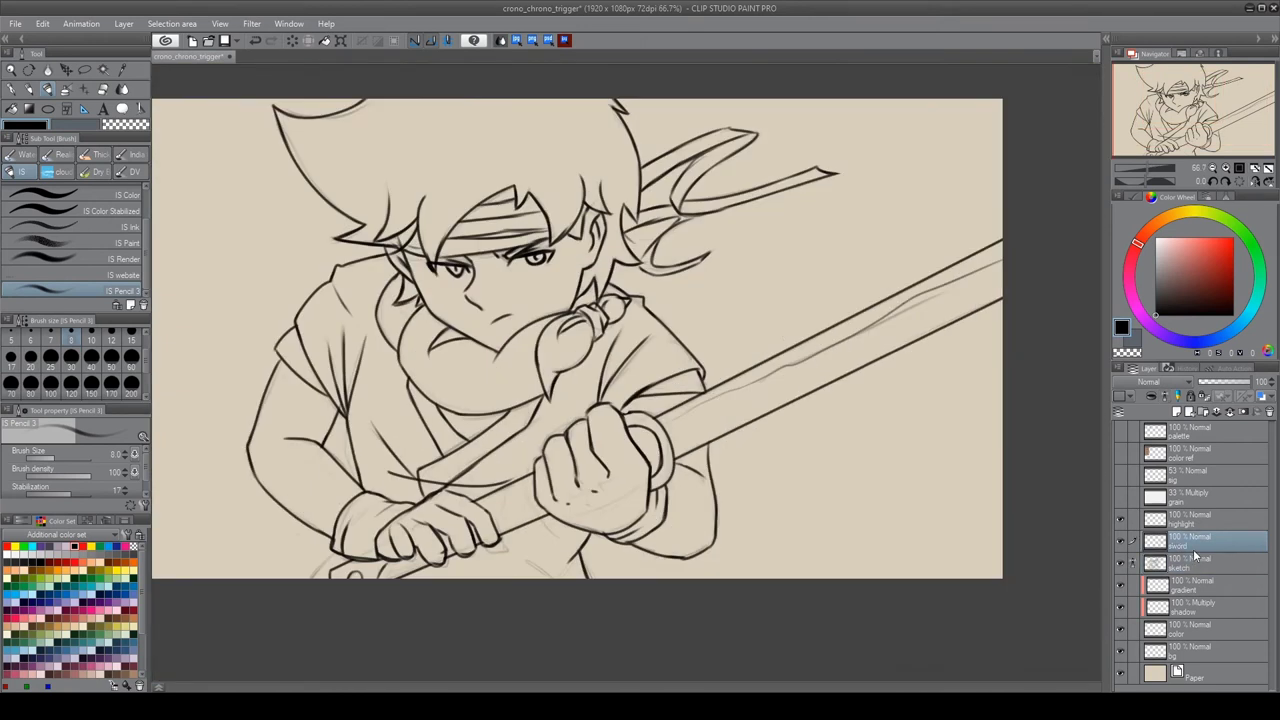
key("e")
key("ctrl+z")
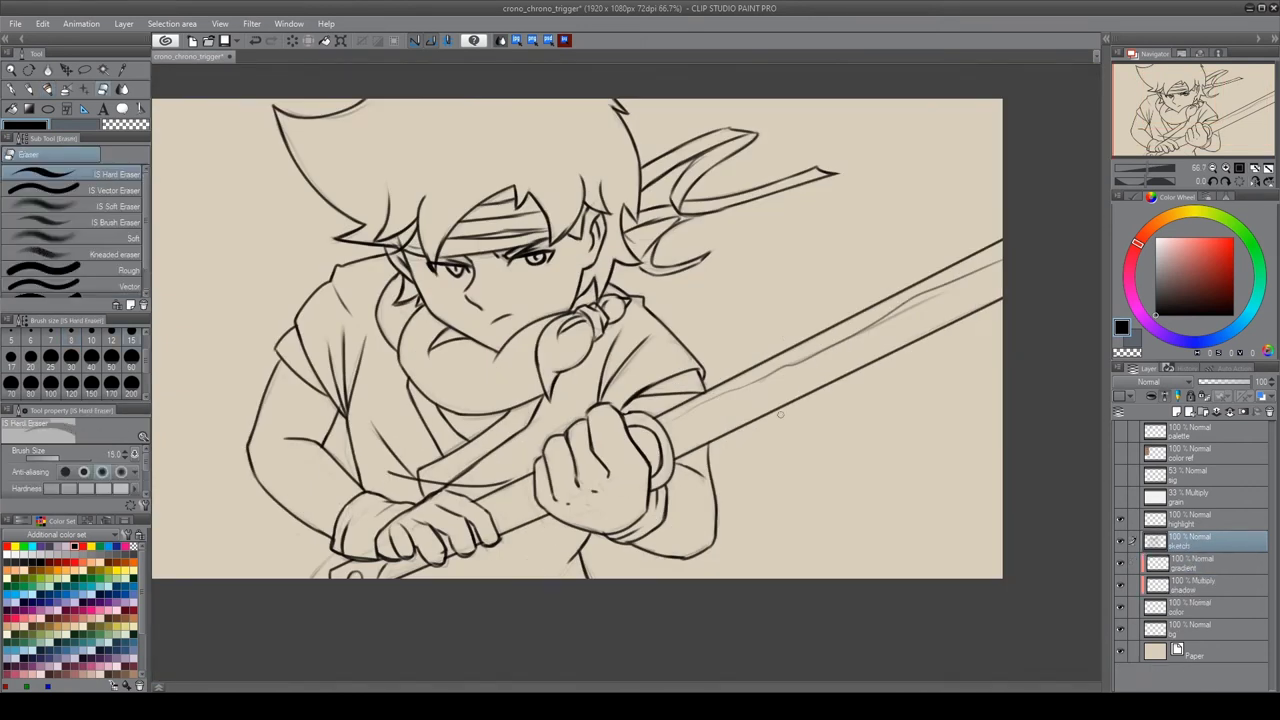
Redraw the fist's right edge, extend both sword edges to meet it, and add handle wraps
scroll(680, 486, "up", 2)
left_click_drag(630, 335, 655, 505)
key("p")
mouse_move(580, 325)
left_mouse_down()
mouse_move(625, 475)
mouse_move(645, 484)
mouse_move(620, 492)
left_mouse_up()
left_click_drag(680, 433, 655, 446)
left_click_drag(605, 350, 648, 334)
left_click_drag(334, 484, 313, 588)
mouse_move(320, 514)
left_mouse_down()
mouse_move(276, 560)
mouse_move(266, 538)
mouse_move(232, 546)
left_mouse_up()
Erase the eyes and the nose bridge on the face
left_click_drag(226, 578, 390, 398)
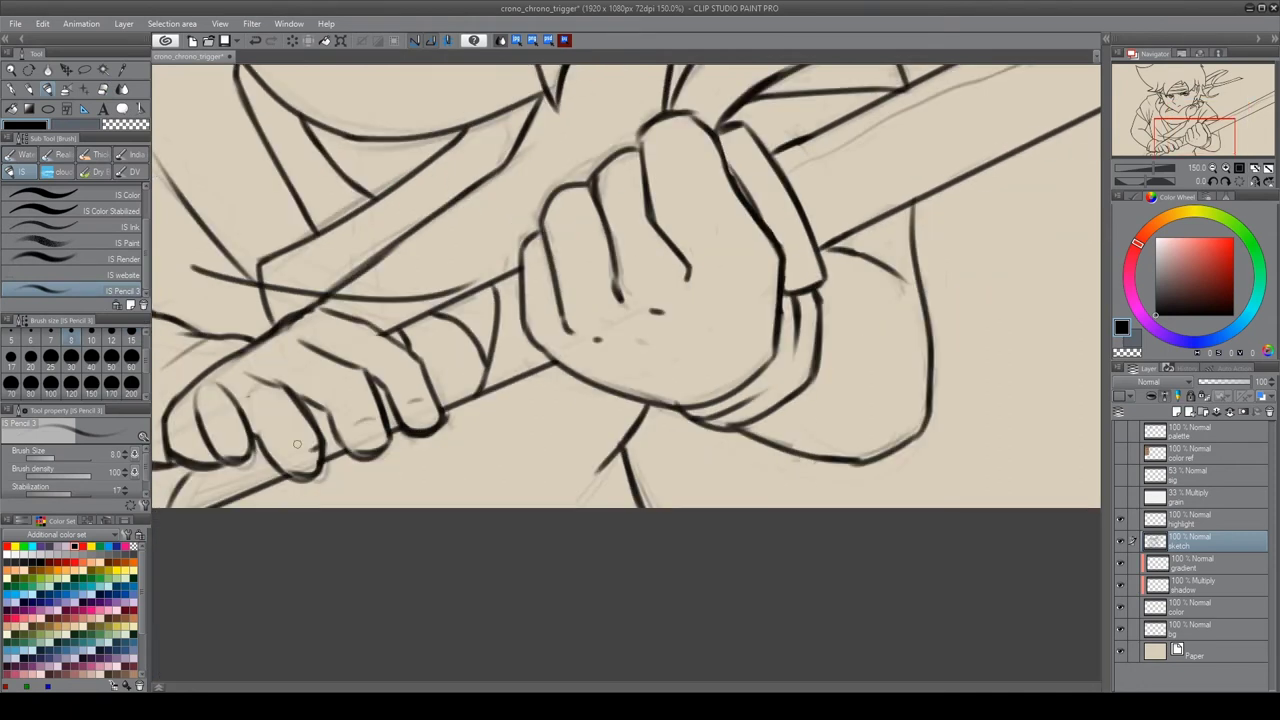
left_click_drag(296, 444, 470, 395)
mouse_move(470, 300)
left_mouse_down()
mouse_move(470, 460)
mouse_move(460, 457)
left_mouse_up()
left_click_drag(460, 250, 610, 413)
key("e")
left_click_drag(430, 285, 490, 295)
left_click_drag(670, 265, 637, 244)
Redraw the eye, its eyelid and the strokes around it
left_click_drag(298, 393, 308, 493)
key("p")
mouse_move(572, 358)
left_mouse_down()
mouse_move(698, 334)
mouse_move(570, 366)
left_mouse_up()
left_click_drag(682, 330, 590, 356)
left_click_drag(594, 358, 572, 374)
scroll(601, 346, "down", 5)
On a new layer, mirror the canvas and redraw the upper eyelid line
key("ctrl+shift+n")
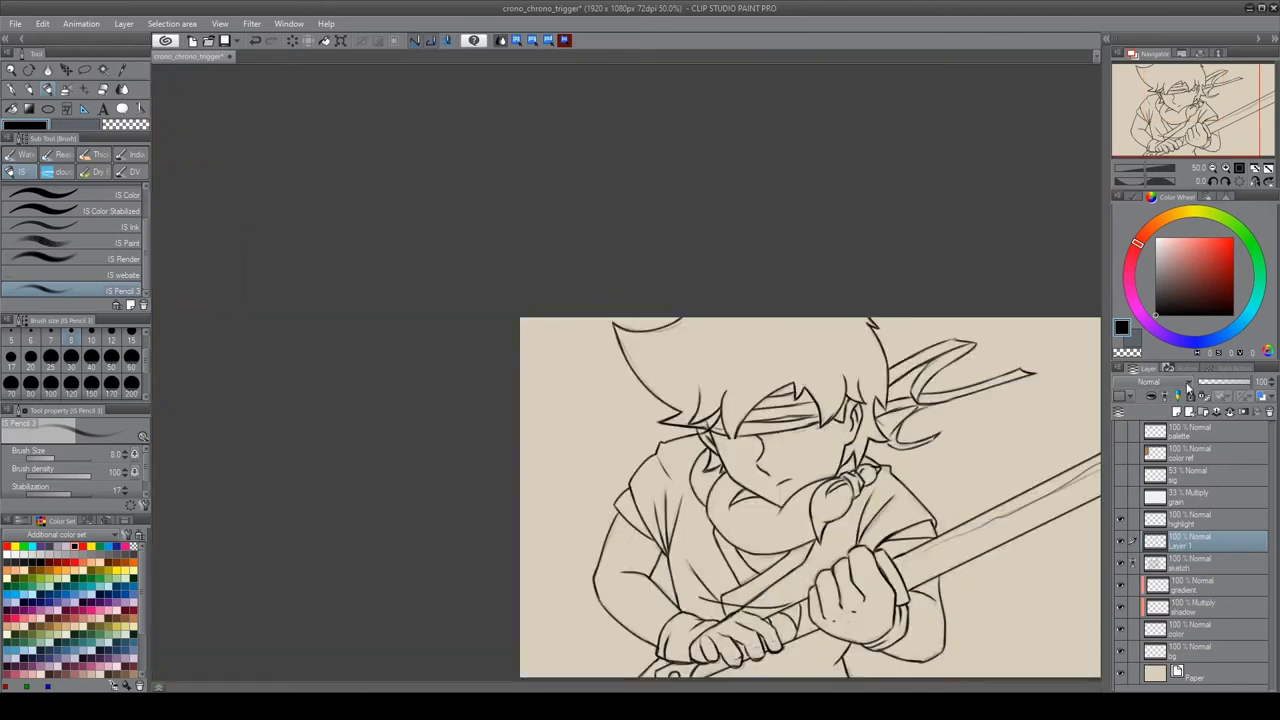
key("ctrl+plus")
left_click_drag(472, 308, 510, 322)
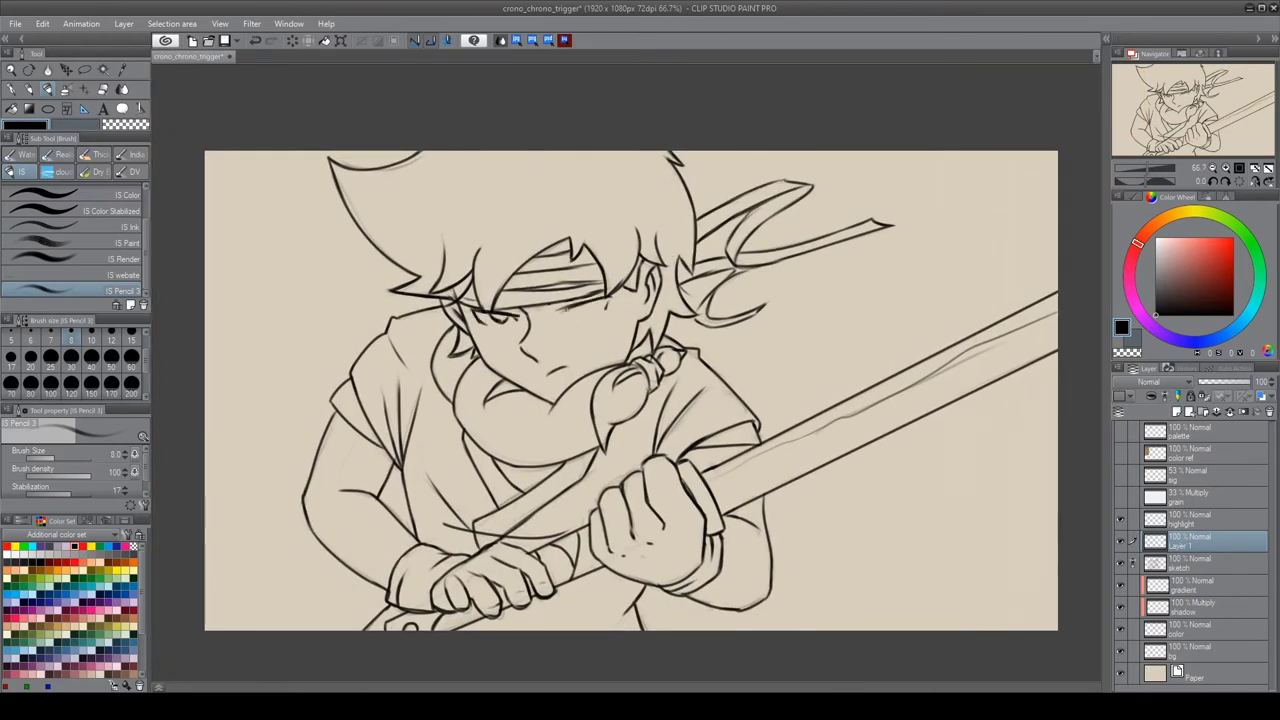
left_click(1255, 181)
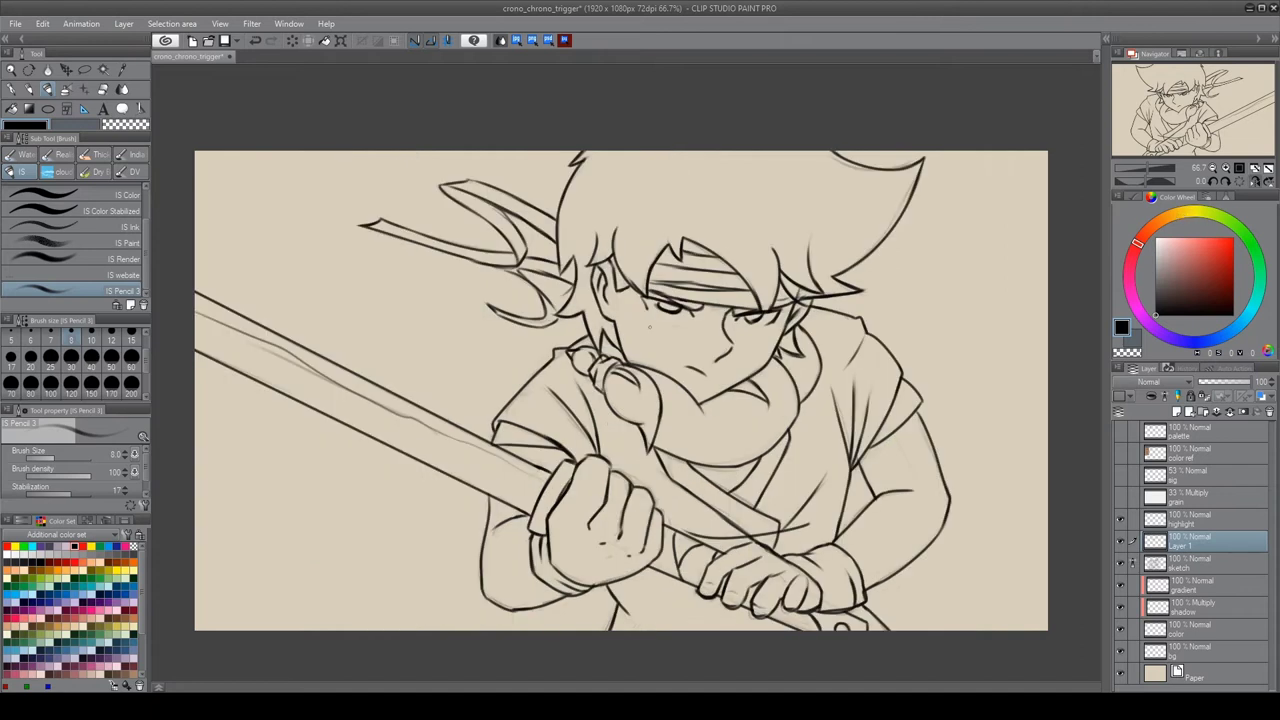
scroll(469, 237, "up", 4)
left_click_drag(469, 237, 581, 263)
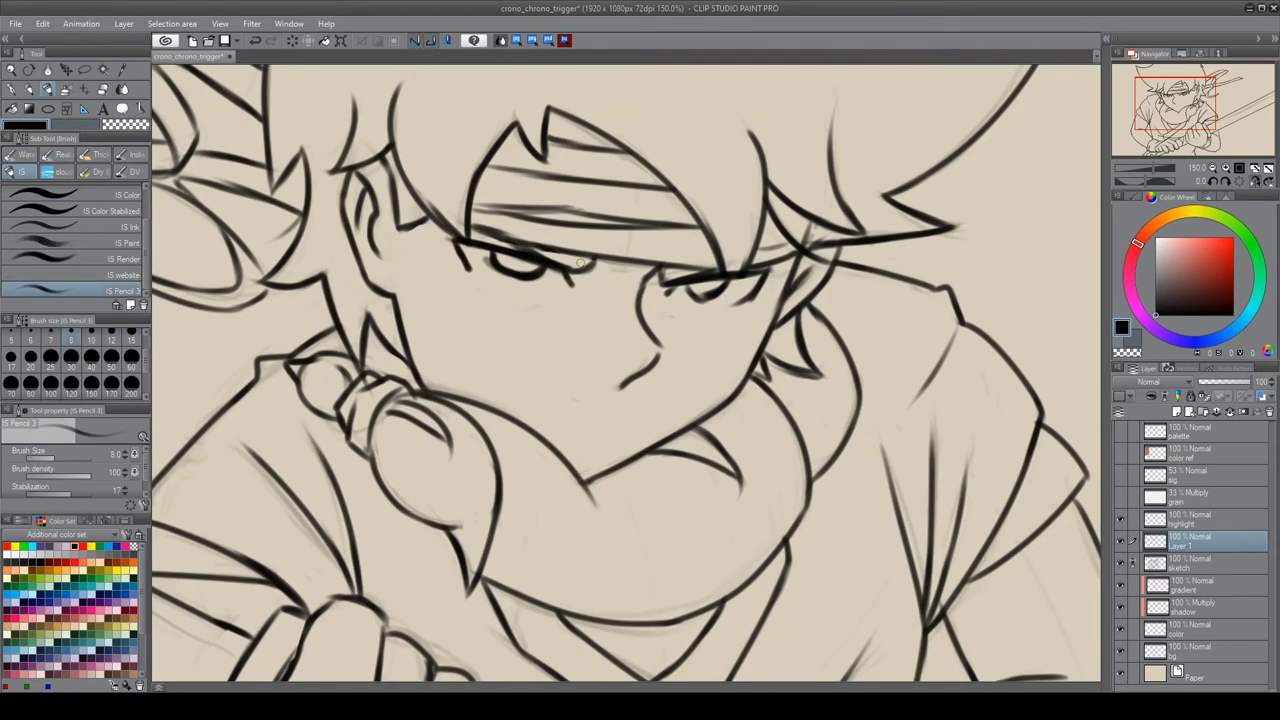
Refine the eye lines and add the cheek marks and mouth line
left_click_drag(720, 270, 768, 278)
left_click_drag(742, 314, 752, 328)
left_click_drag(456, 244, 484, 276)
left_click_drag(572, 404, 632, 414)
scroll(729, 349, "down", 4)
Unflip the canvas and shift the lasso-selected lower drawing slightly right
left_click(1257, 181)
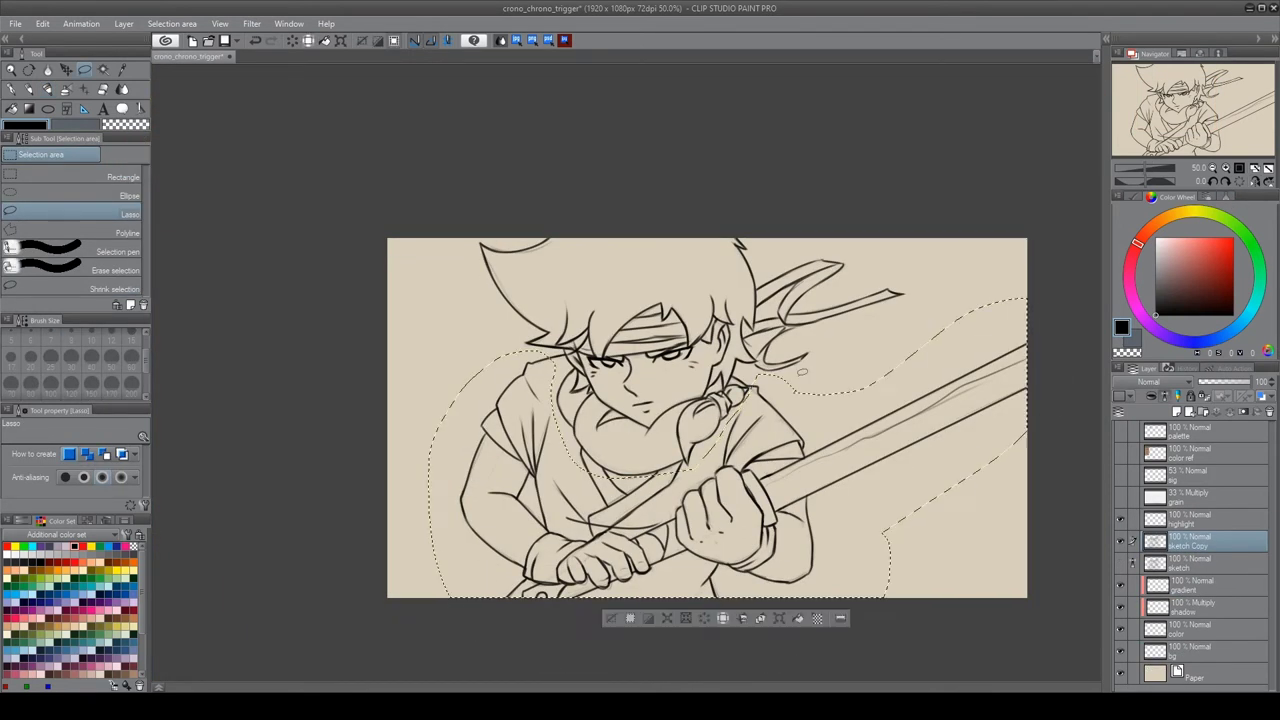
key("ctrl+t")
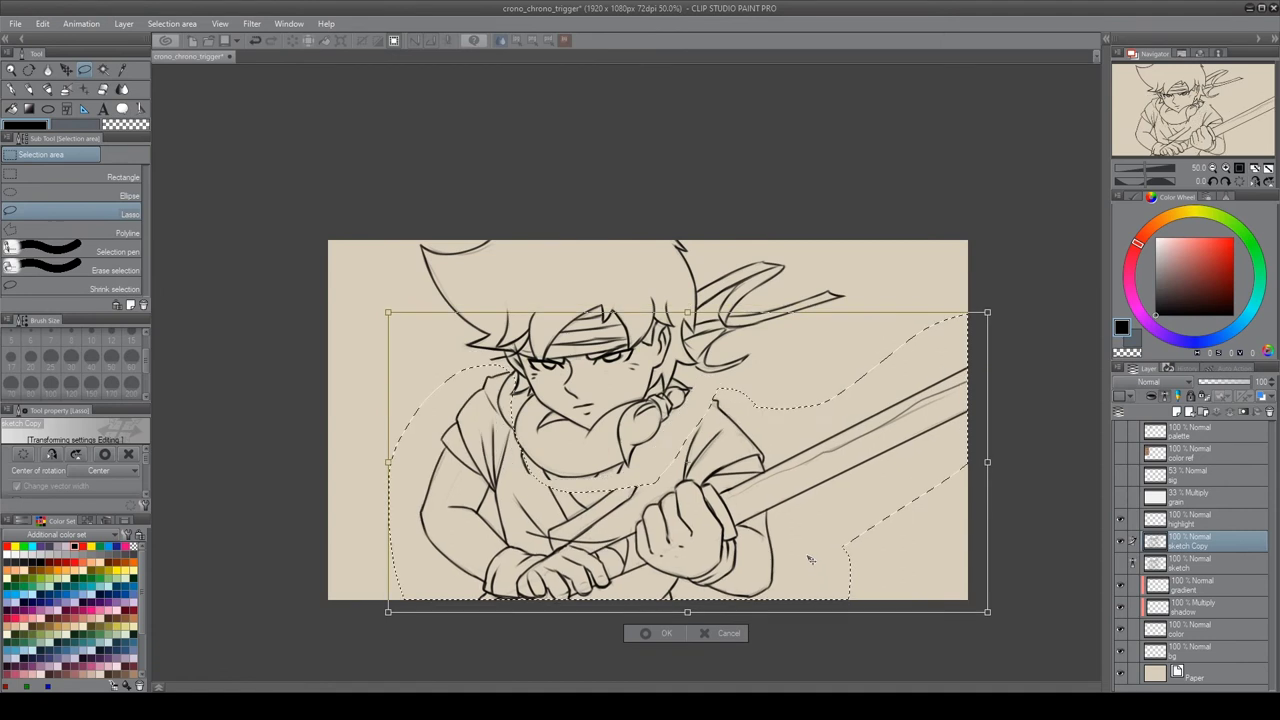
left_click_drag(779, 584, 799, 588)
Confirm the transform of the lower drawing and zoom in on the face and hands
key("Return")
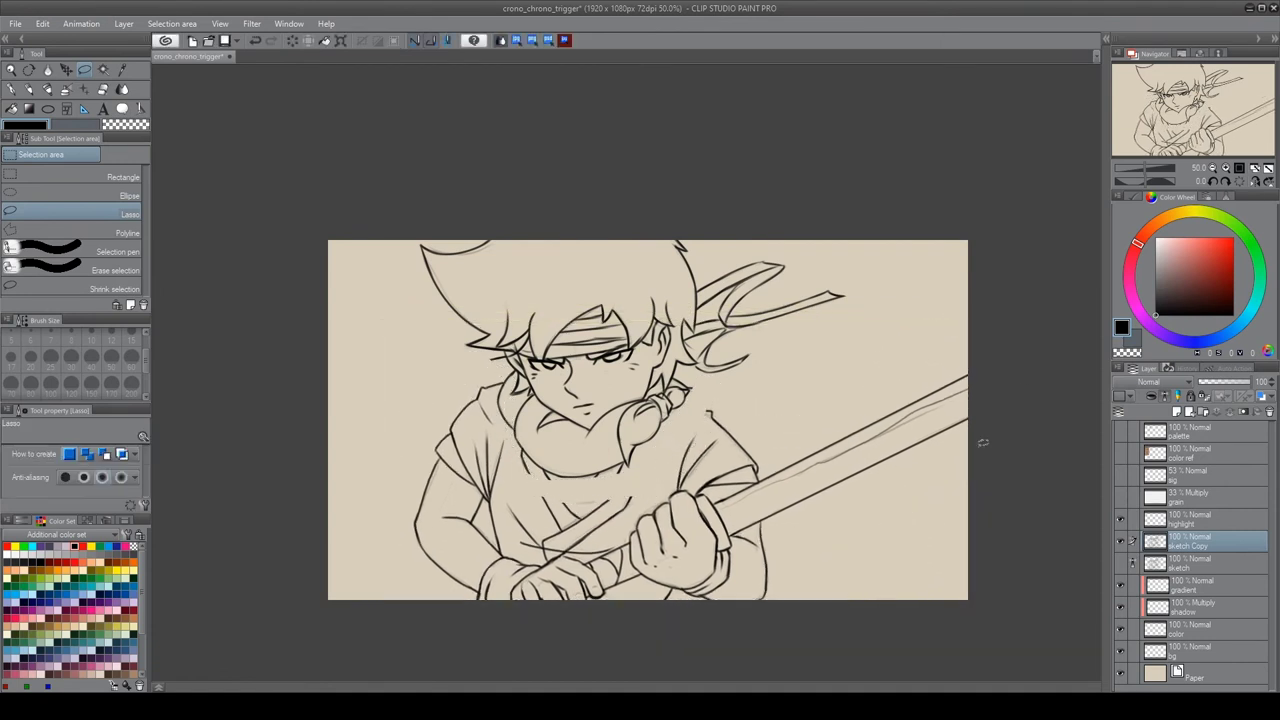
key("e")
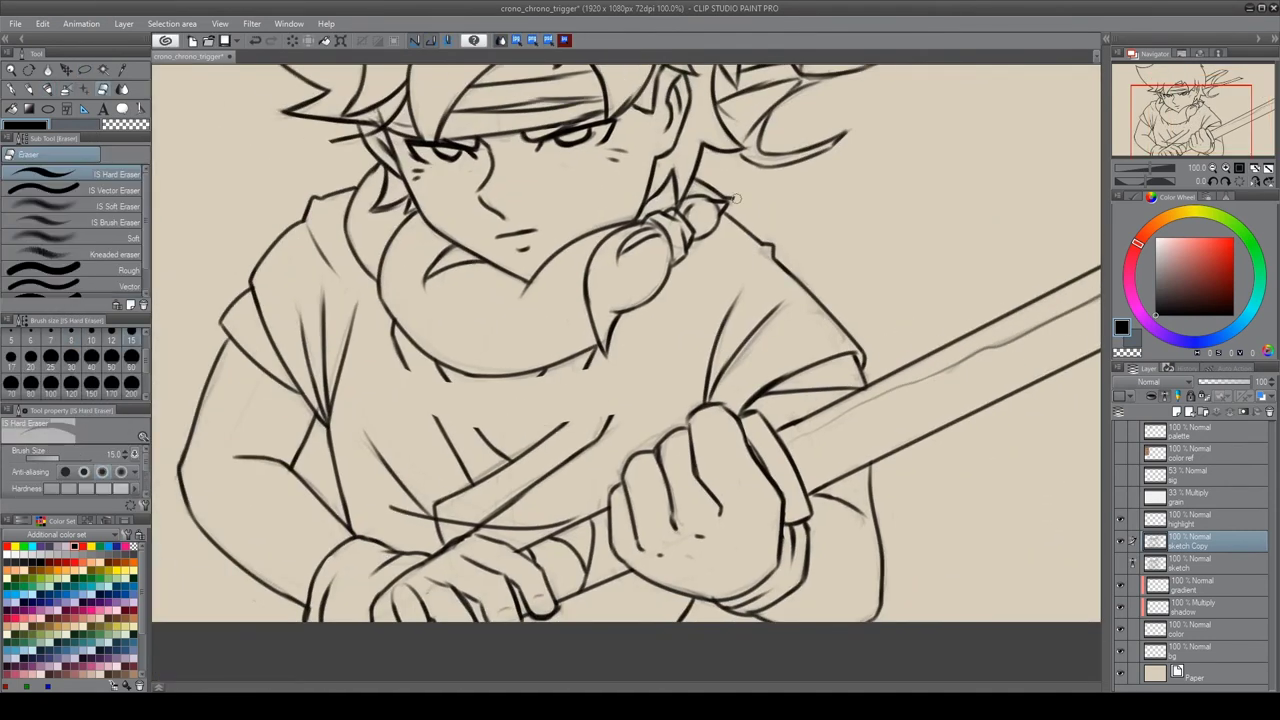
key("b")
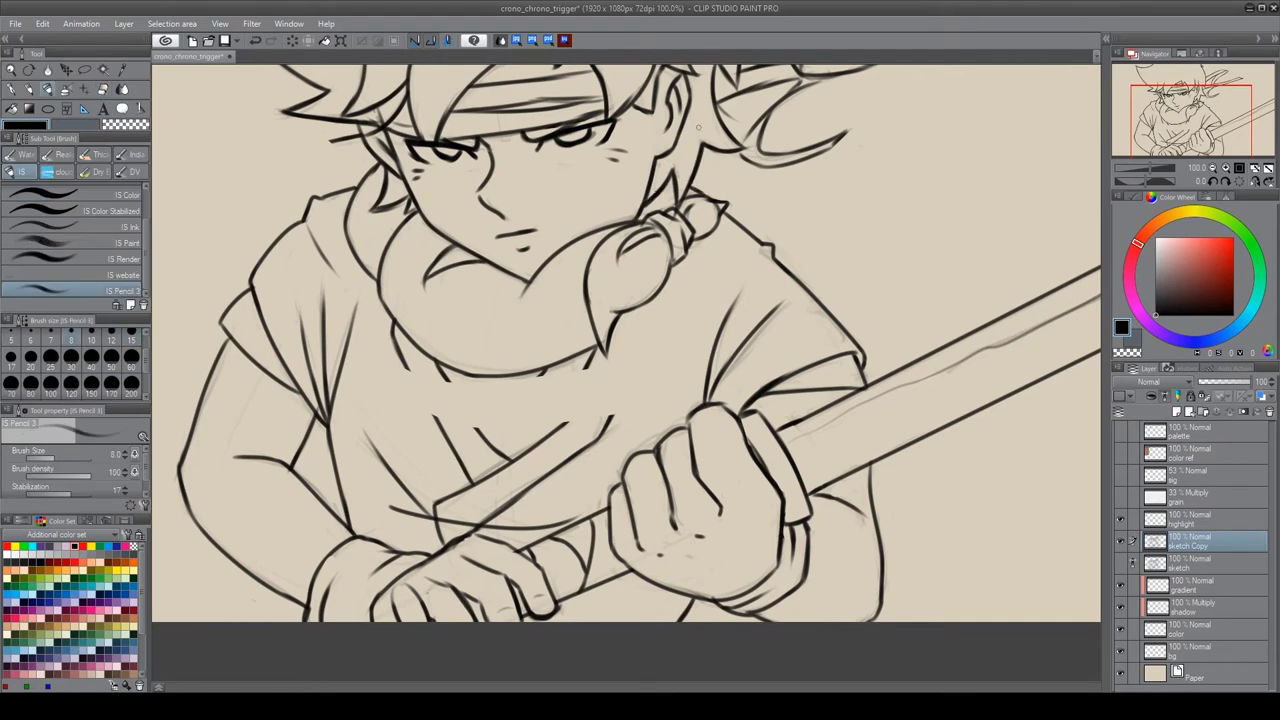
key("e")
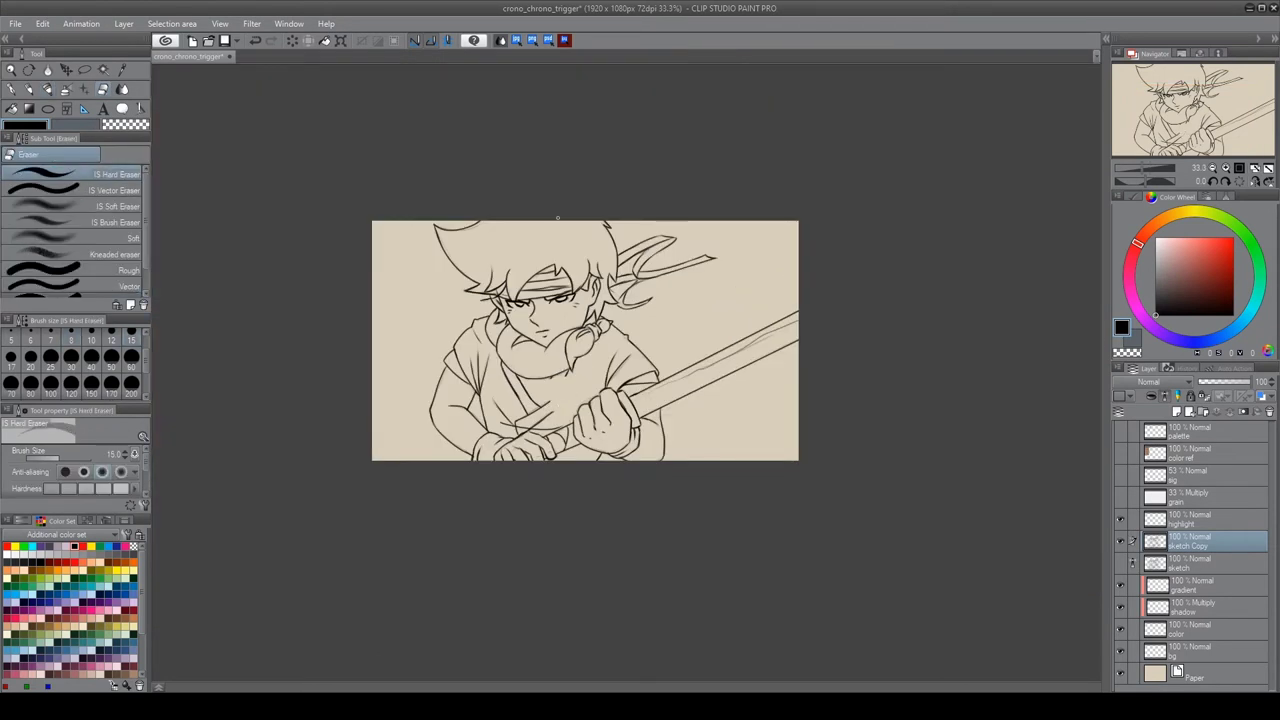
key("ctrl+alt+0")
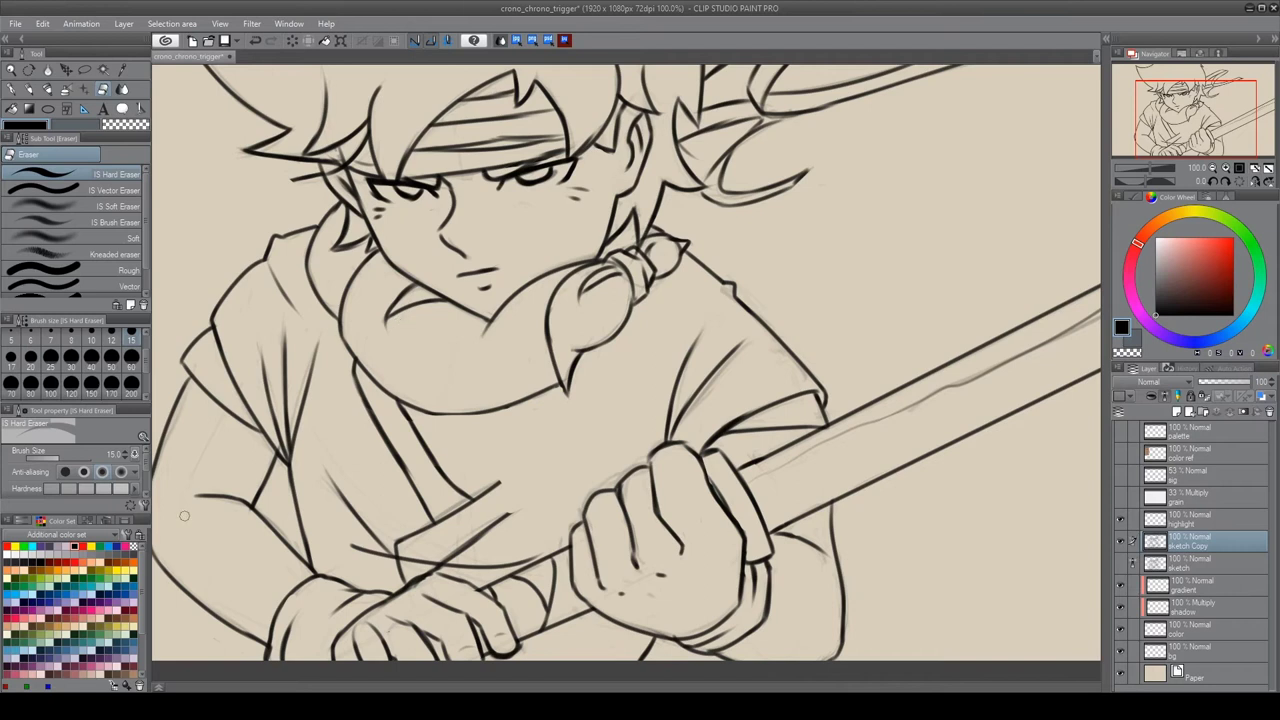
key("b")
Erase the diagonal strap lines across the chest and redraw the scarf's lower edge
left_click_drag(560, 386, 496, 488)
key("ctrl+z")
mouse_move(590, 352)
left_mouse_down()
mouse_move(484, 530)
mouse_move(585, 404)
left_mouse_up()
left_click_drag(470, 498, 356, 364)
key("e")
mouse_move(430, 400)
left_mouse_down()
mouse_move(470, 260)
mouse_move(438, 408)
left_mouse_up()
left_click_drag(605, 378, 470, 420)
mouse_move(520, 360)
left_mouse_down()
mouse_move(440, 275)
mouse_move(600, 260)
left_mouse_up()
left_click_drag(610, 215, 366, 431)
key("b")
left_click_drag(378, 196, 604, 232)
Refine the sword blade edge and erase faint sketch lines on the knuckles and blade
key("ctrl+minus")
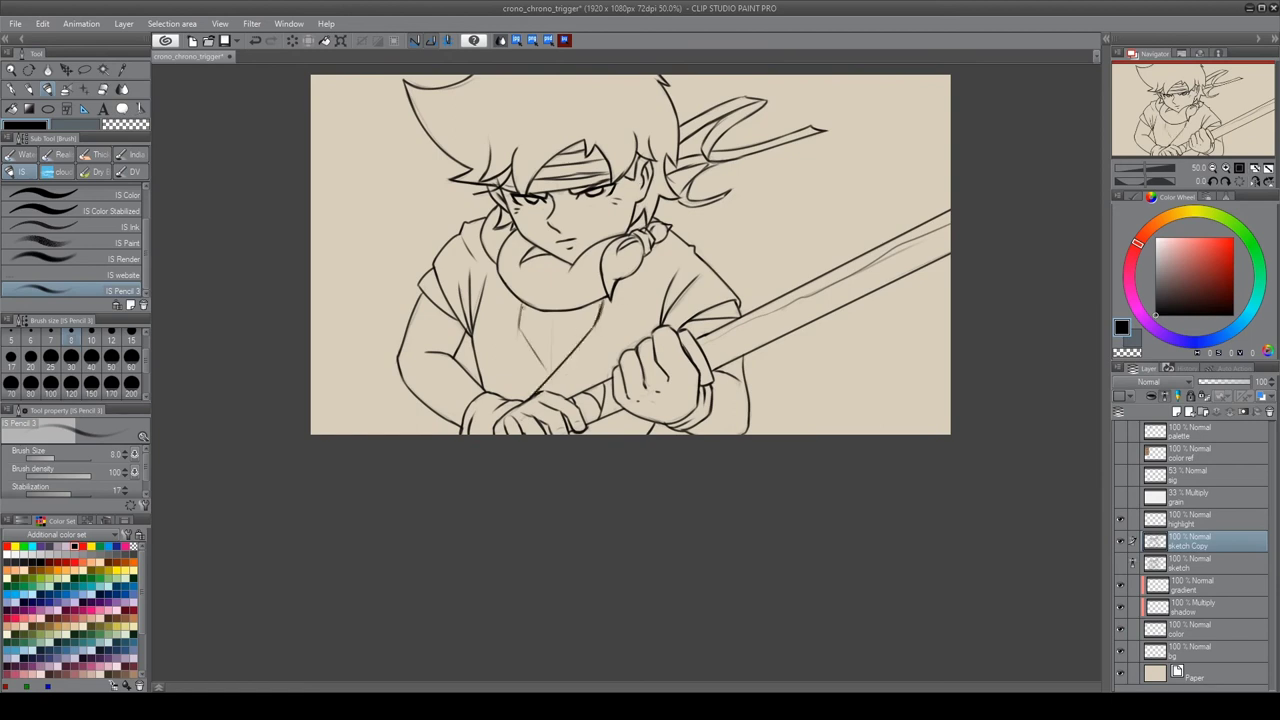
scroll(528, 316, "up", 3)
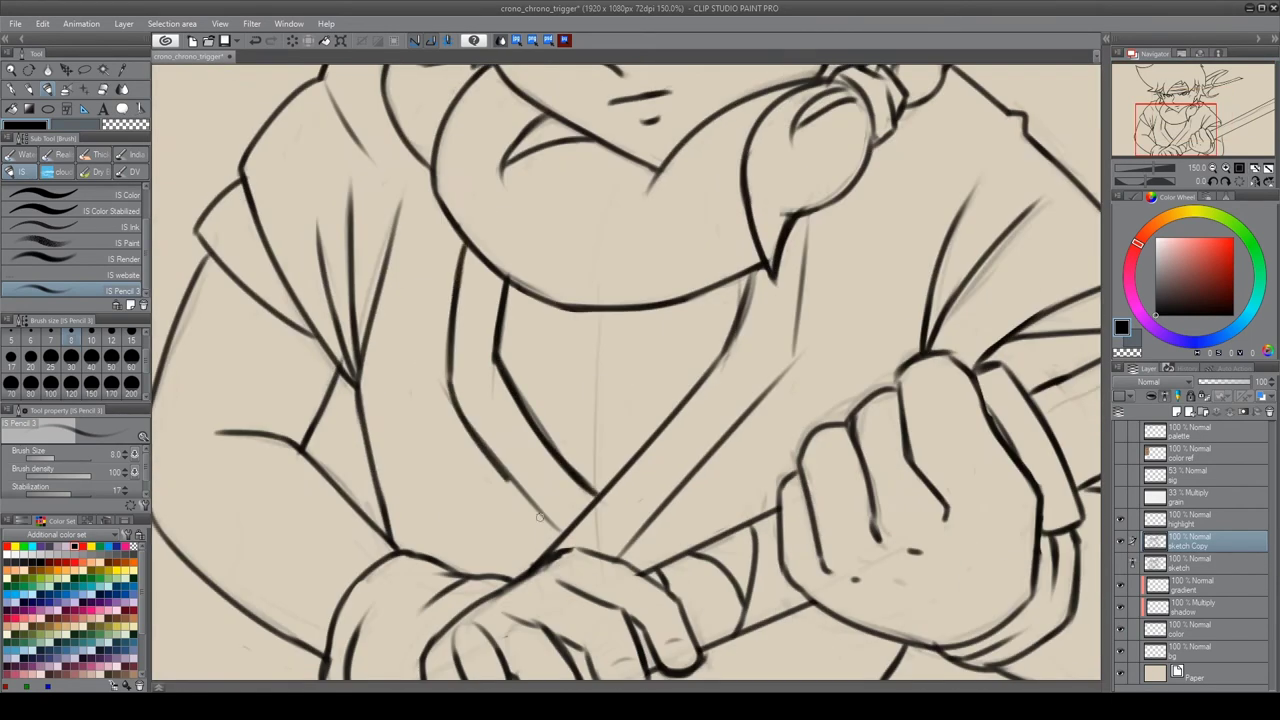
left_click_drag(630, 548, 800, 346)
left_click_drag(810, 214, 786, 366)
left_click_drag(510, 380, 620, 396)
key("e")
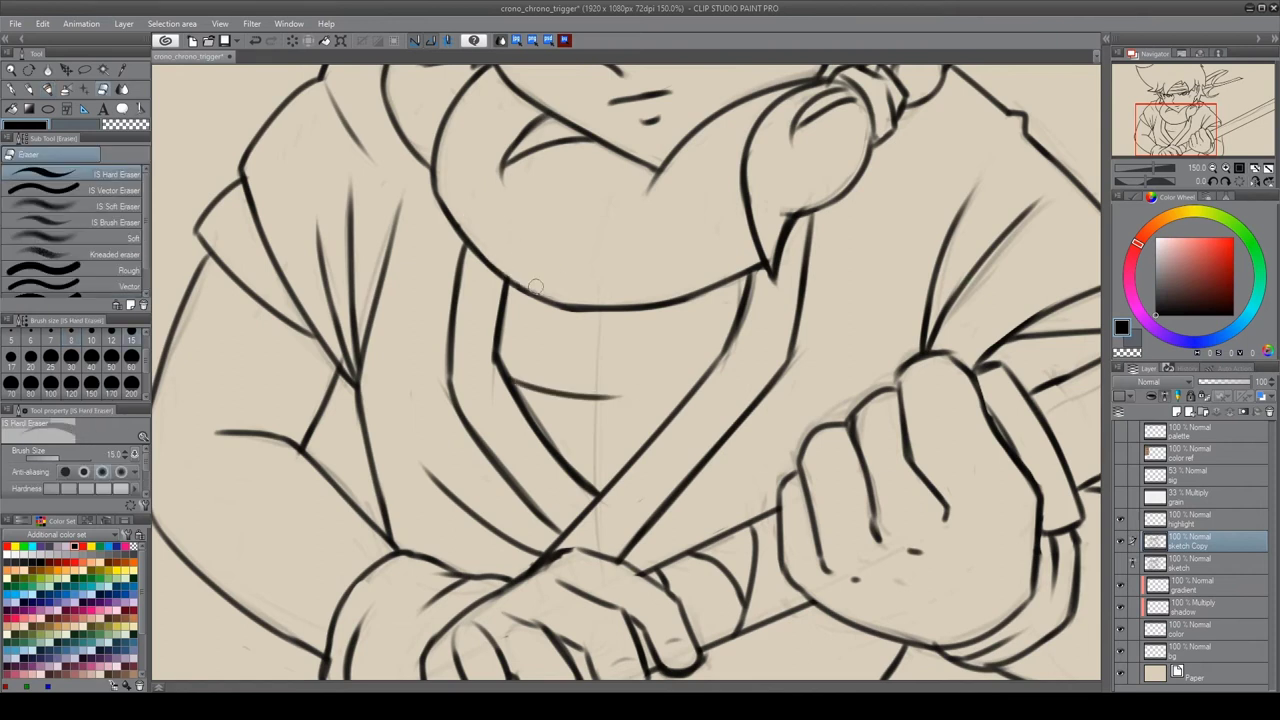
left_click_drag(790, 462, 851, 396)
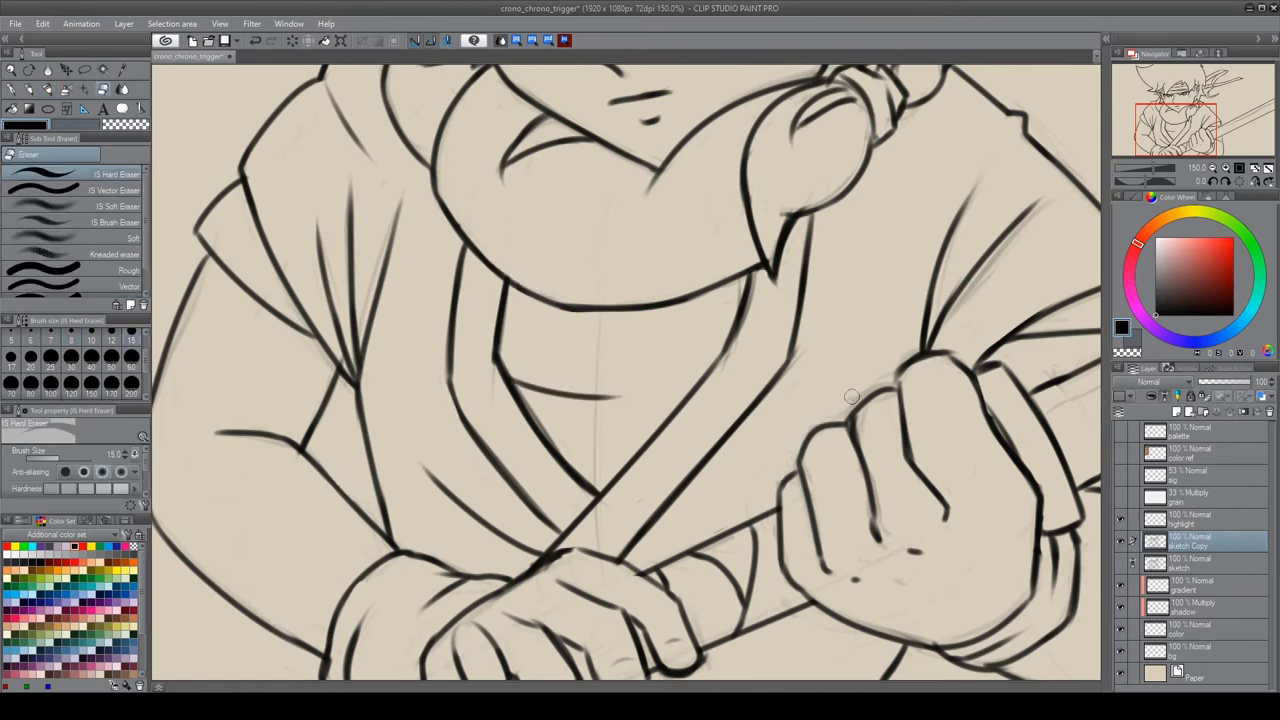
left_click_drag(756, 340, 740, 282)
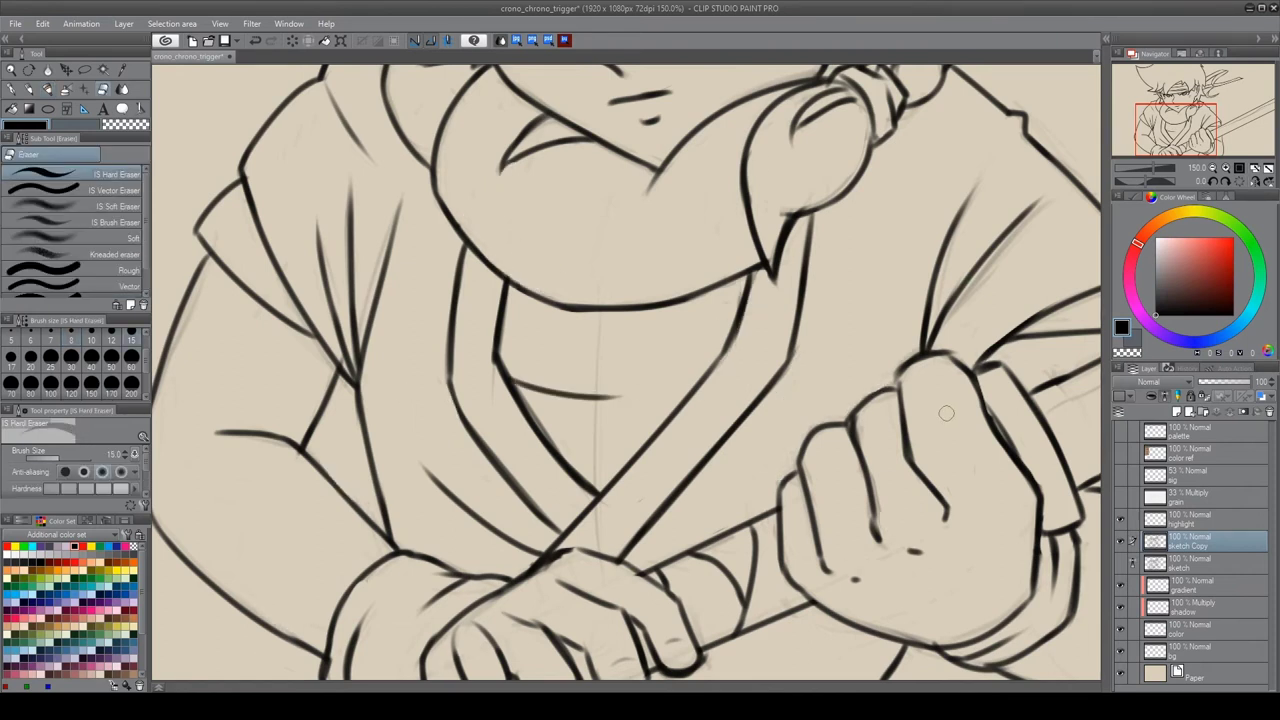
Add knuckle and finger lines on the hands gripping the hilt
left_click_drag(946, 413, 940, 338)
mouse_move(700, 560)
left_mouse_down()
mouse_move(680, 383)
mouse_move(648, 414)
left_mouse_up()
key("p")
mouse_move(490, 380)
left_mouse_down()
mouse_move(566, 322)
mouse_move(658, 352)
left_mouse_up()
left_click_drag(432, 428, 488, 376)
left_click_drag(498, 396, 516, 380)
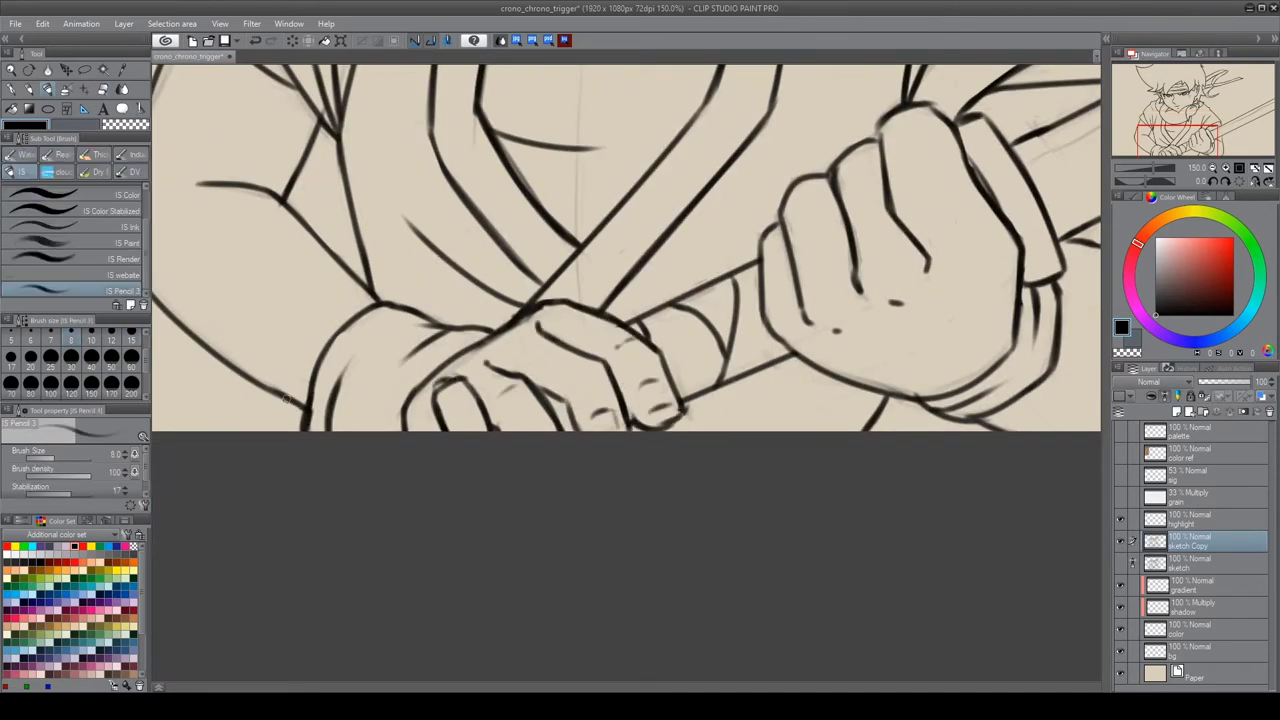
Move up to the hair and erase a stray line among the spikes
left_click_drag(286, 398, 290, 540)
left_click_drag(600, 150, 640, 560)
left_click_drag(900, 100, 942, 183)
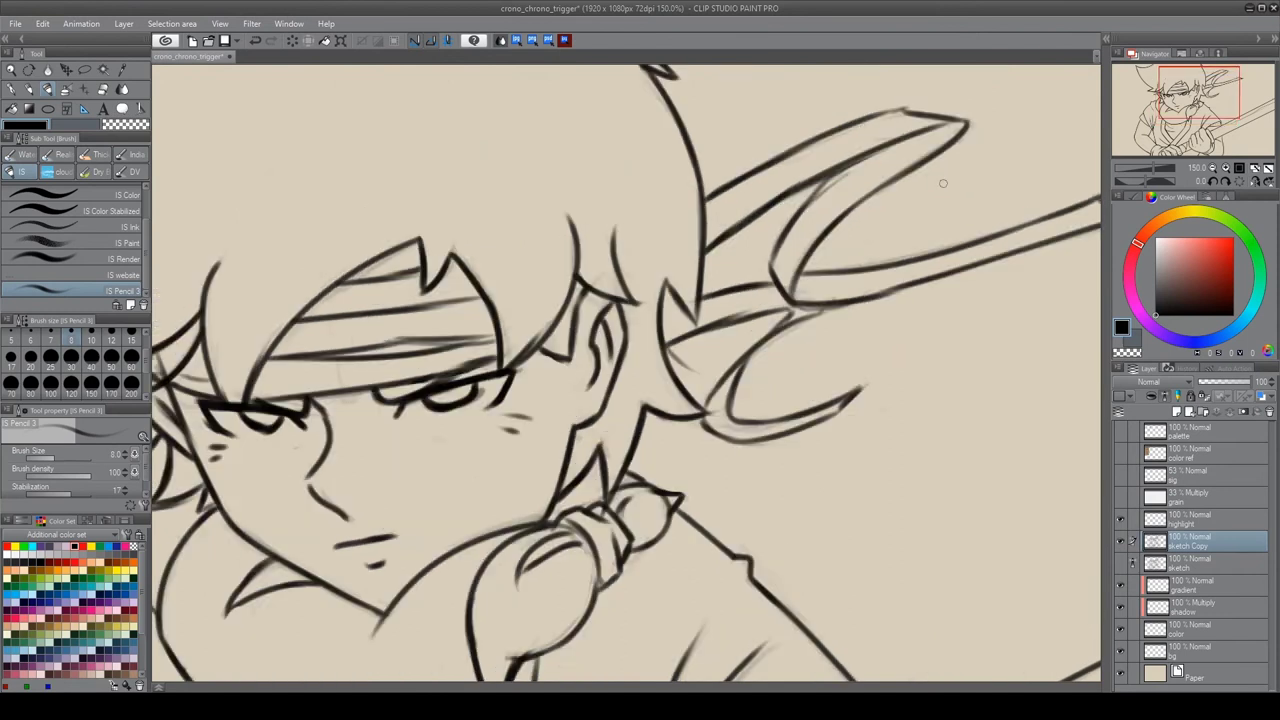
left_click_drag(351, 330, 466, 387)
left_click_drag(802, 291, 902, 291)
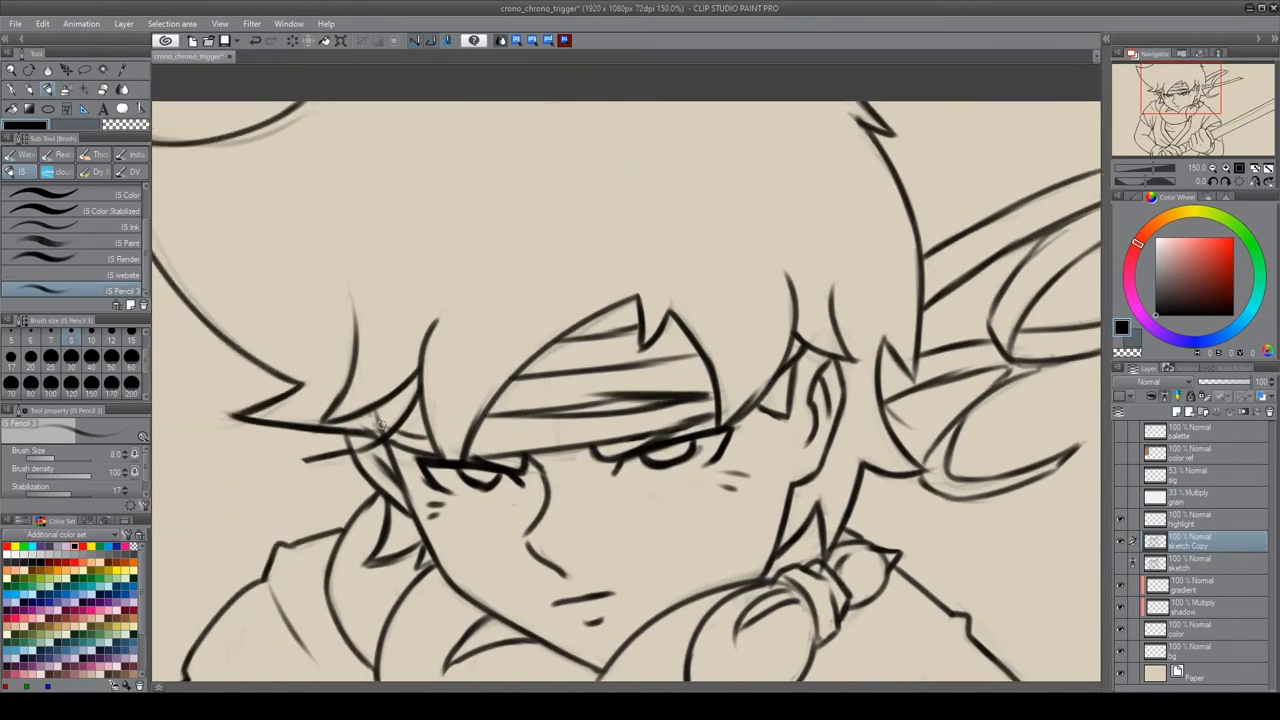
key("e")
left_click_drag(268, 289, 418, 394)
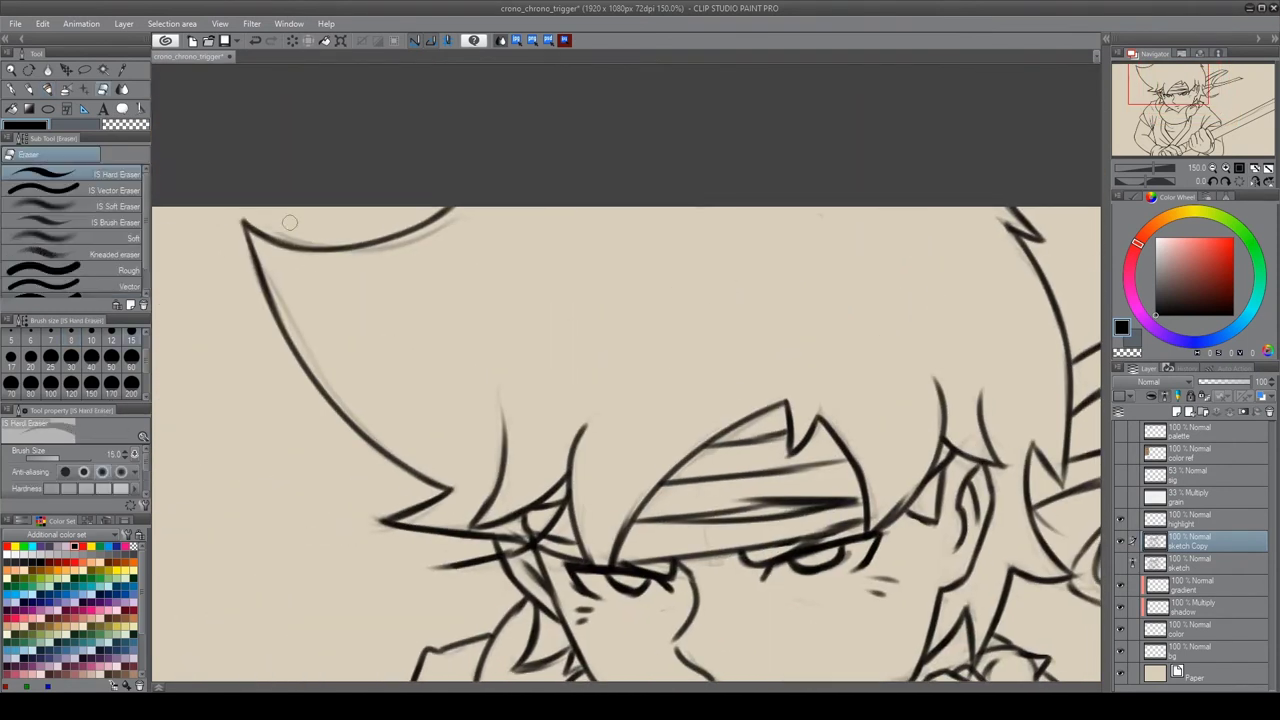
scroll(511, 277, "down", 3)
left_click_drag(900, 298, 870, 332)
left_click_drag(930, 583, 840, 498)
key("p")
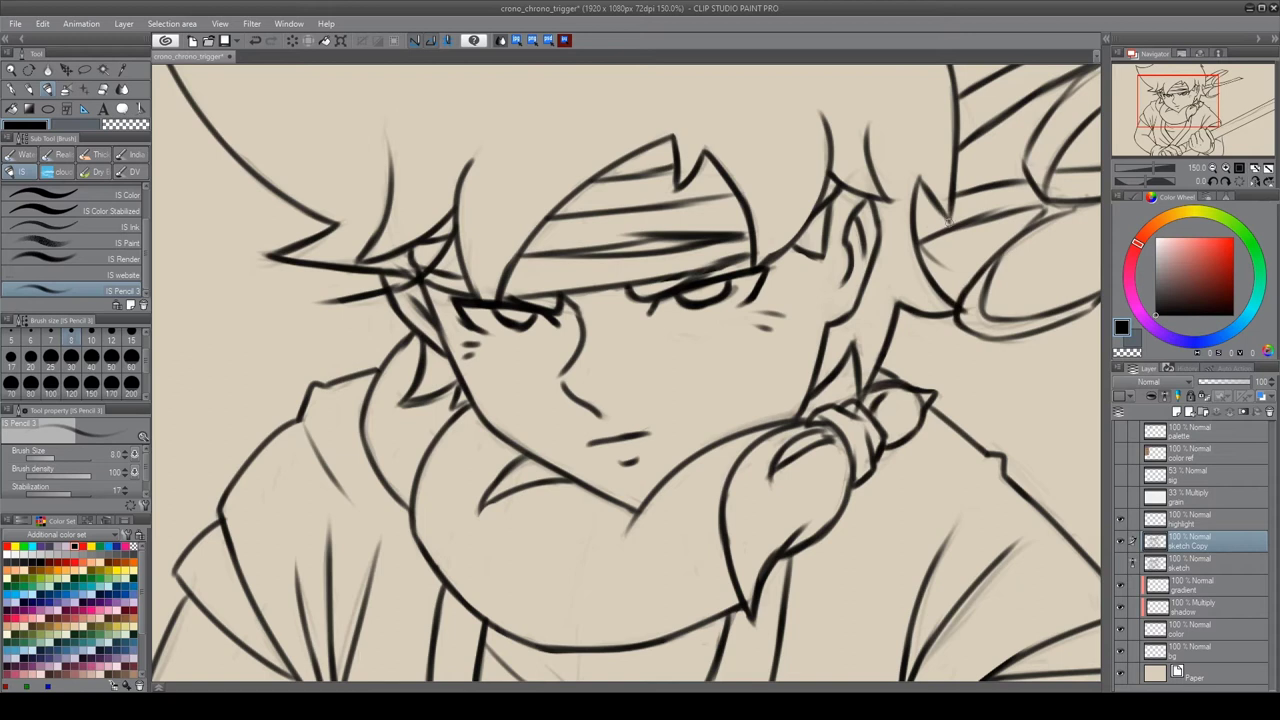
left_click_drag(937, 338, 959, 344)
scroll(860, 509, "down", 3)
scroll(860, 509, "down", 3)
Show the colour reference palette and fill the hair red-orange on the flat color layer
key("ctrl+minus")
key("ctrl+minus")
key("ctrl+minus")
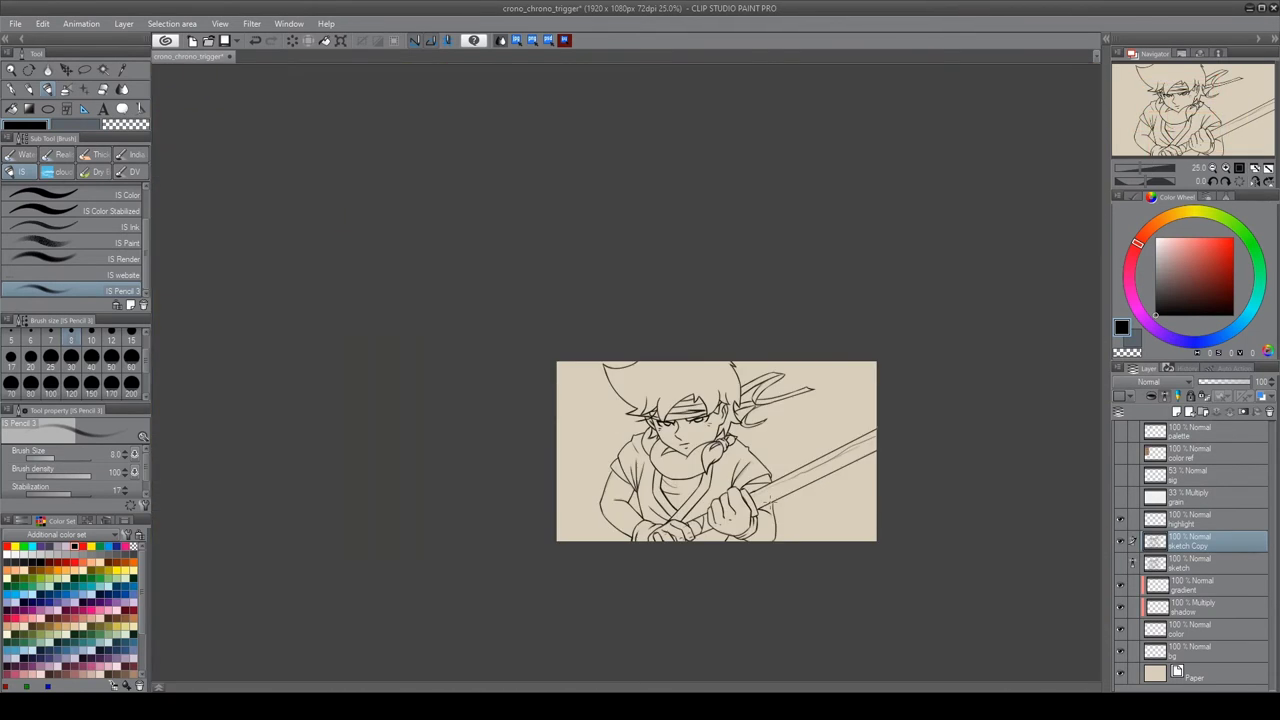
left_click(1200, 562)
left_click(1120, 430)
left_click(1190, 430)
left_click(419, 312, "alt")
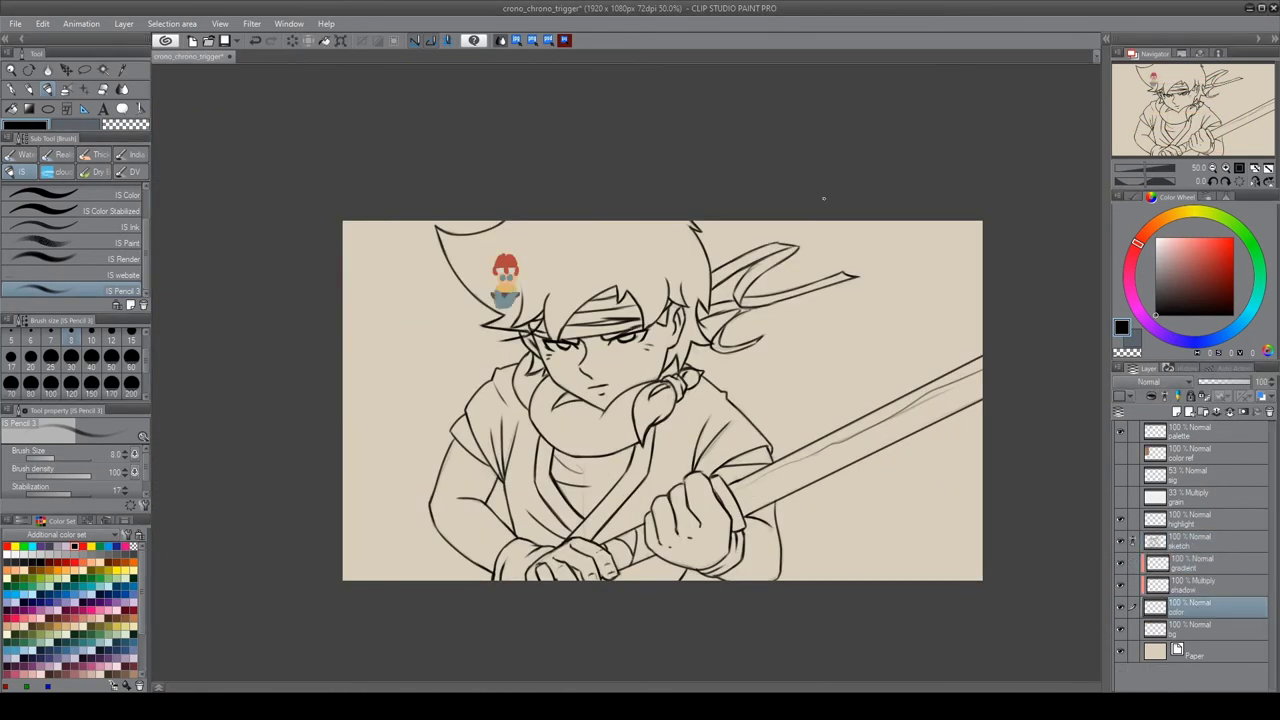
key("g")
left_click(481, 279)
key("ctrl+z")
left_click(1190, 606)
left_click(481, 279)
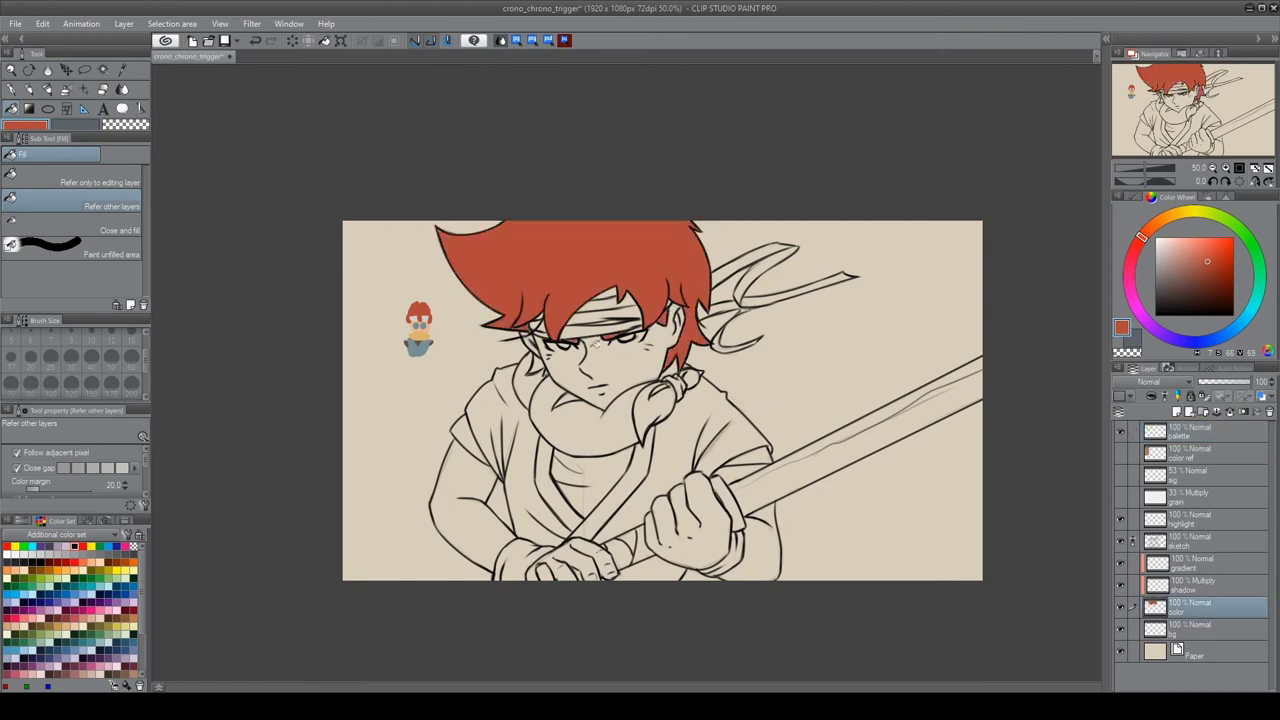
Fill the headband light grey and the face, hands and arms peach
left_click(606, 320, "alt")
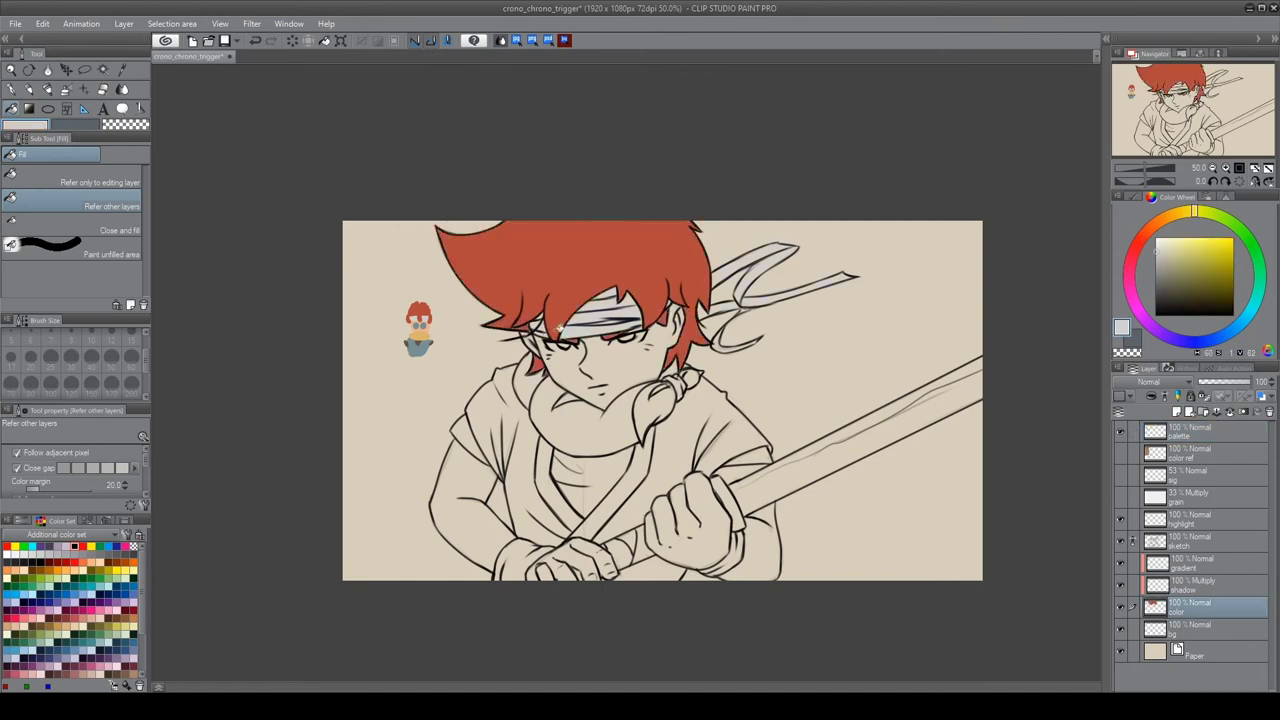
left_click(419, 322, "alt")
left_click(590, 370)
left_click_drag(545, 560, 655, 530)
left_click(690, 520)
left_click(470, 510)
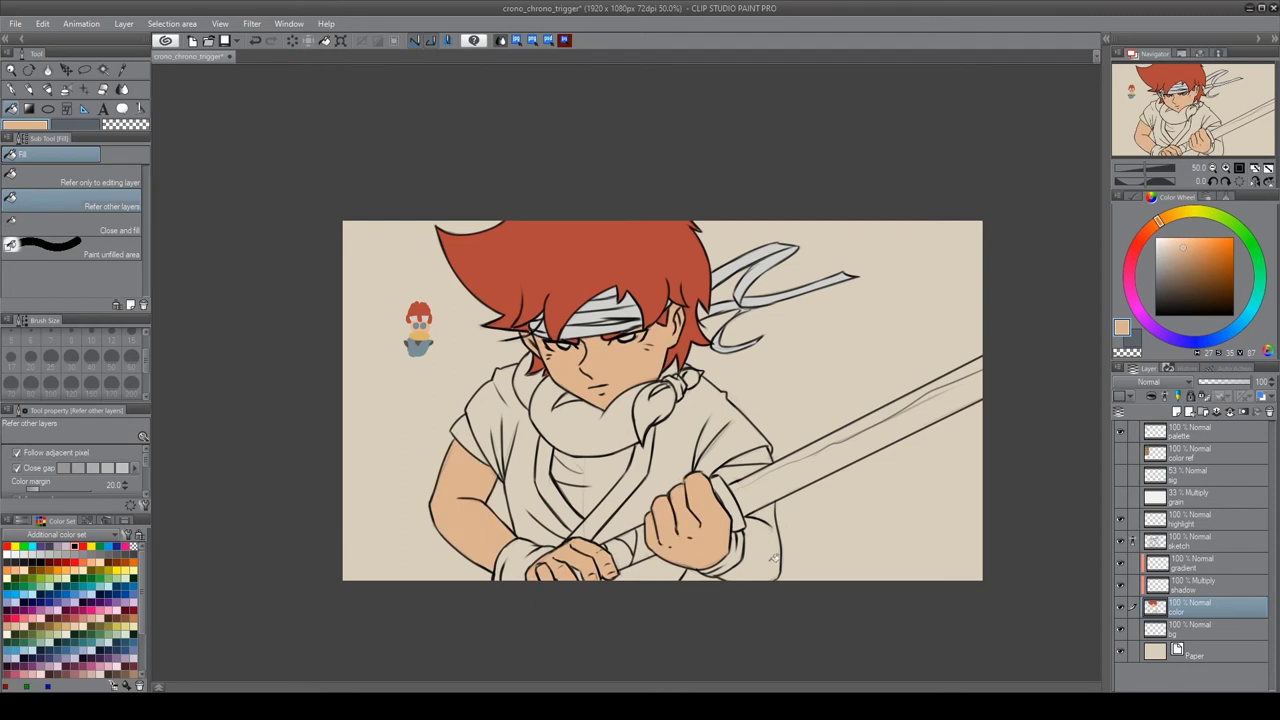
Fill the scarf yellow and the shirt blue
left_click(750, 540)
left_click(419, 335, "alt")
left_click(569, 394)
left_click(655, 410)
left_click(685, 380)
left_click(419, 345, "alt")
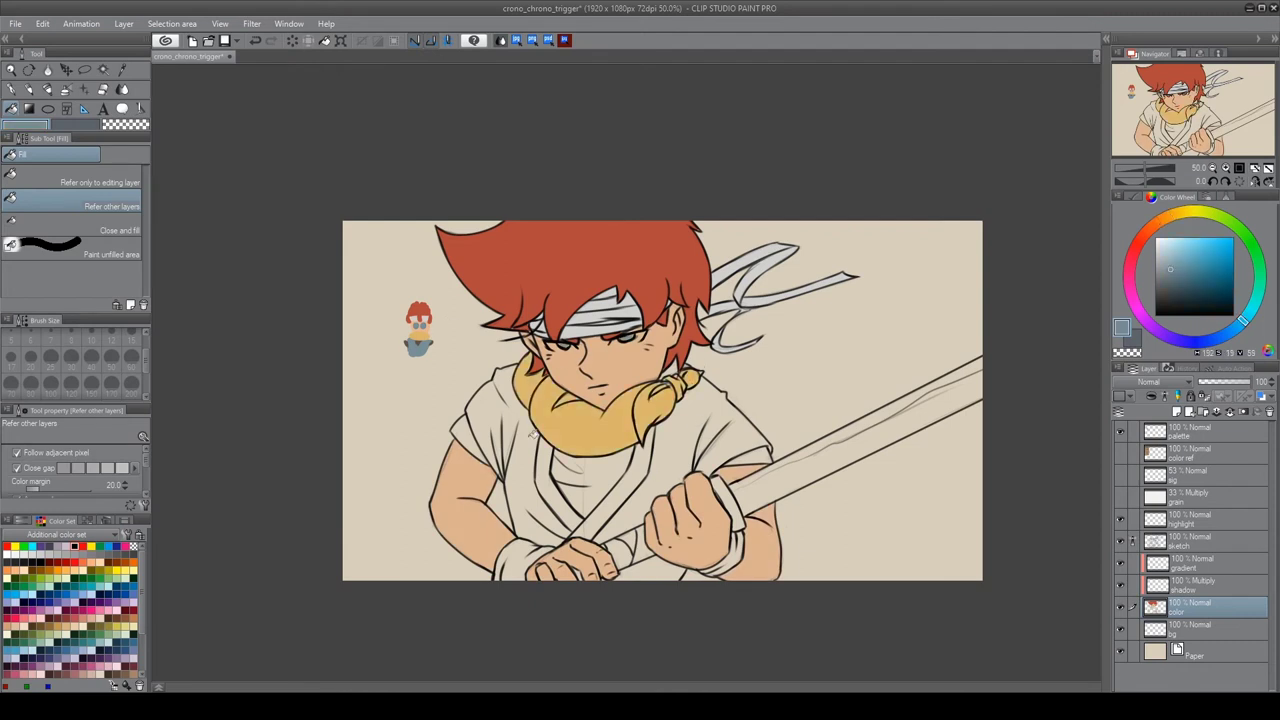
left_click(700, 440)
left_click(650, 570)
Fill undershirt, sleeves and wrist wraps dark brown, the guard yellow-tan, the blade light grey
left_click(419, 350, "alt")
left_click(590, 480)
left_click(468, 438)
left_click(750, 455)
left_click(722, 555)
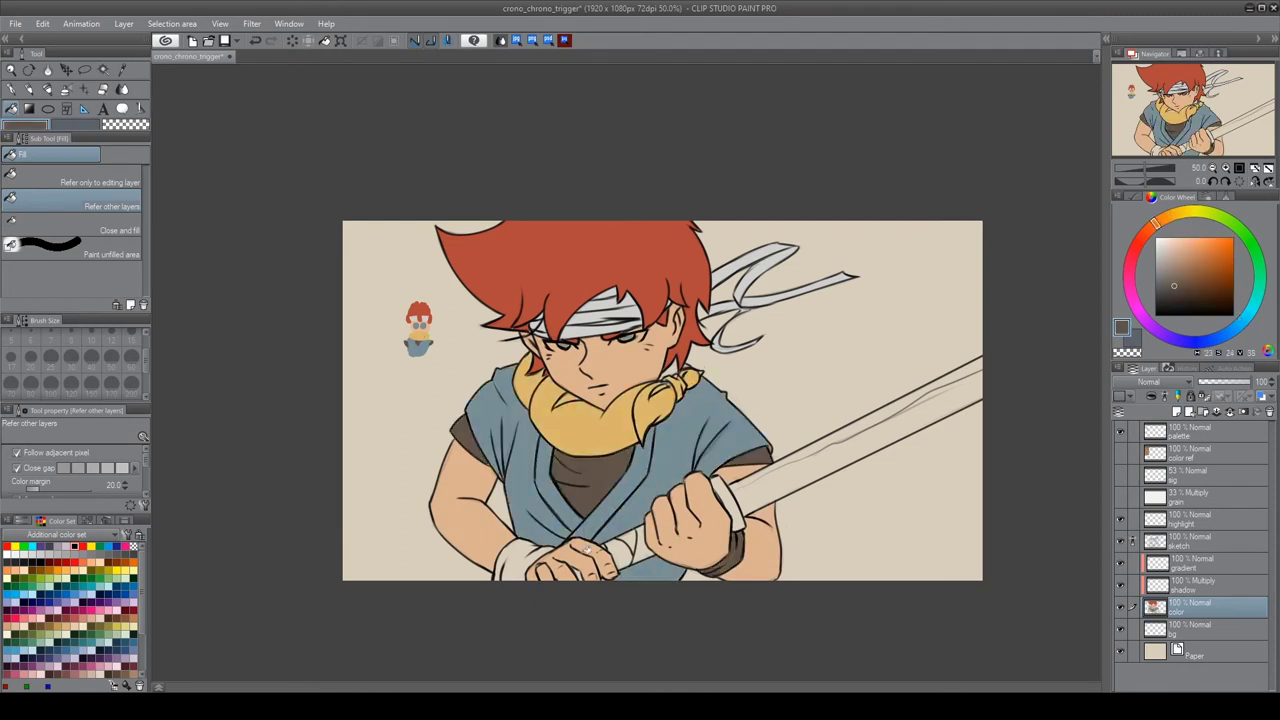
left_click_drag(522, 560, 638, 558)
left_click(703, 380, "alt")
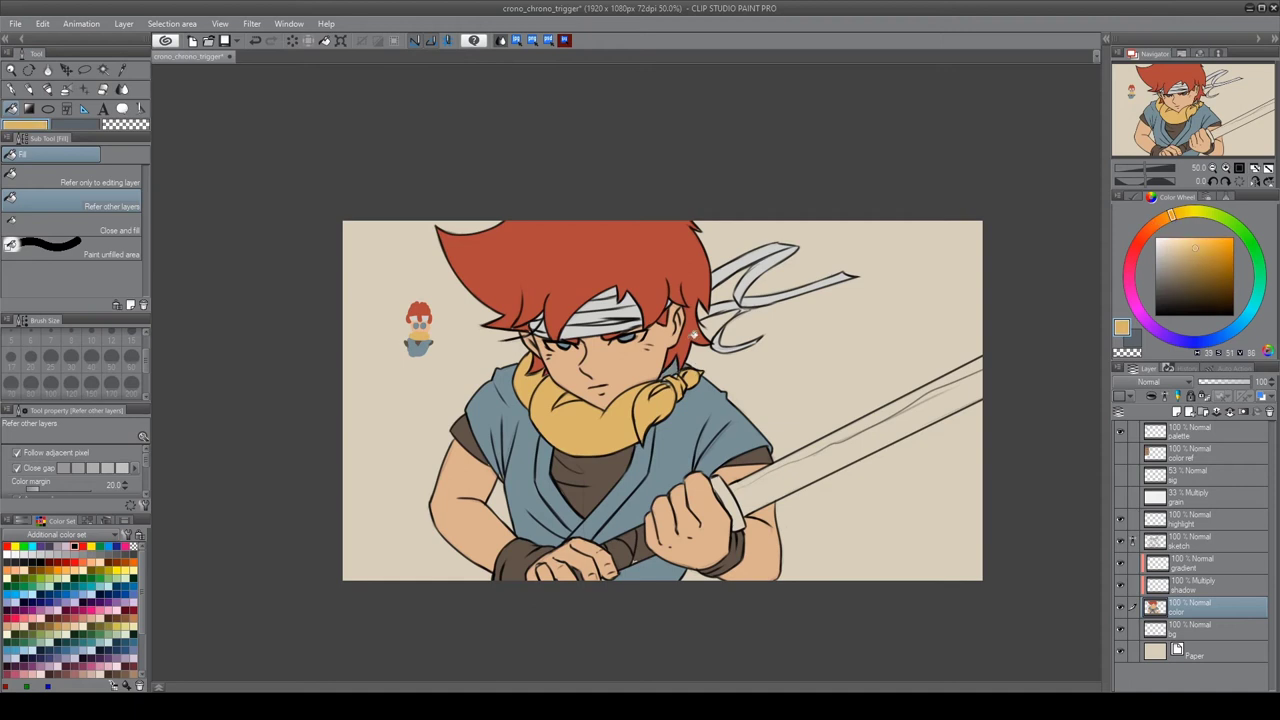
left_click(730, 505)
left_click(850, 440)
Reselect the sketch layer, then return to the flat color layer with the eraser
key("p")
left_click(1196, 545)
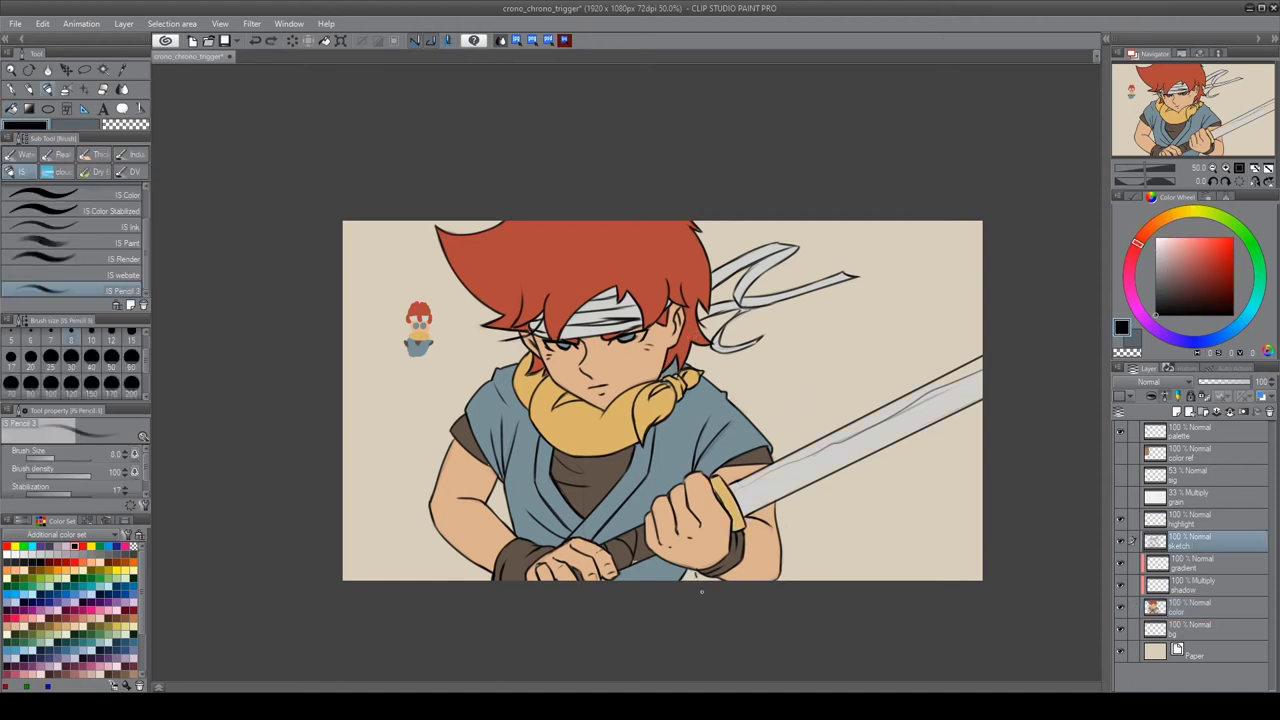
scroll(688, 545, "up", 3)
key("e")
left_click(1160, 607)
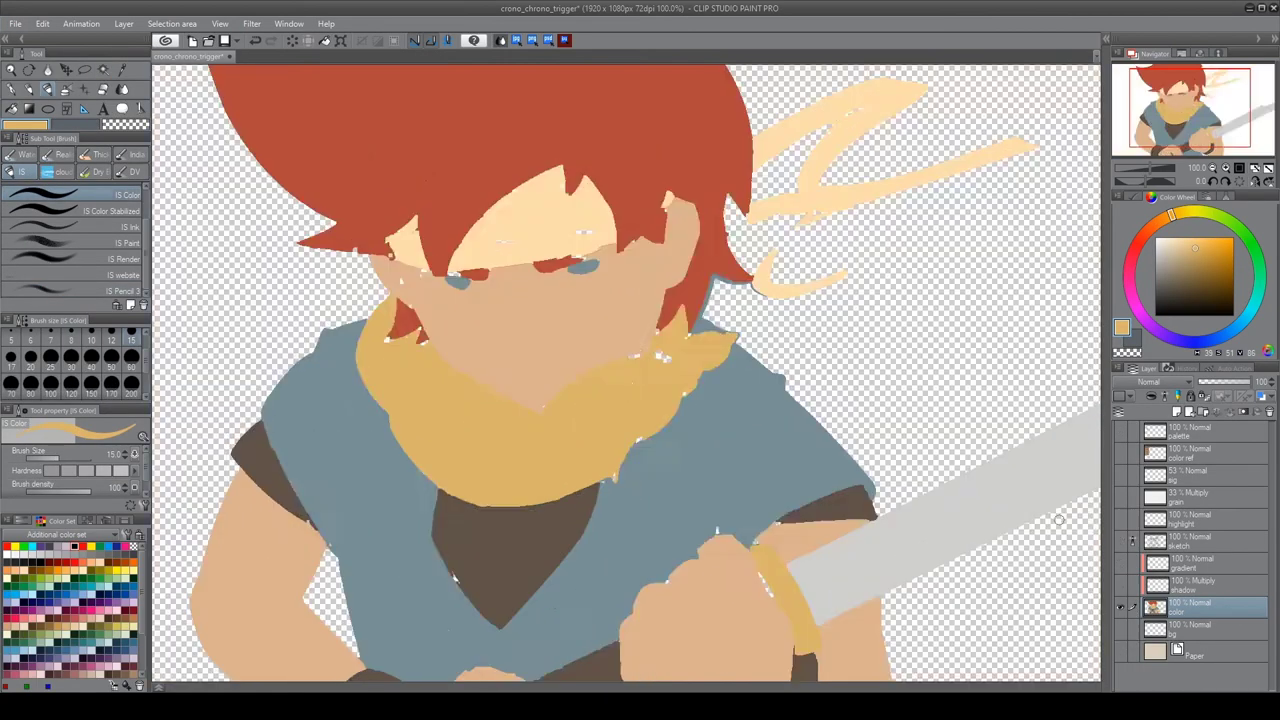
Eyedrop the hair red-orange, shirt blue-grey, skin tan and a light orange-tan
left_click(390, 254, "alt")
left_click(688, 338, "alt")
left_click(716, 528, "alt")
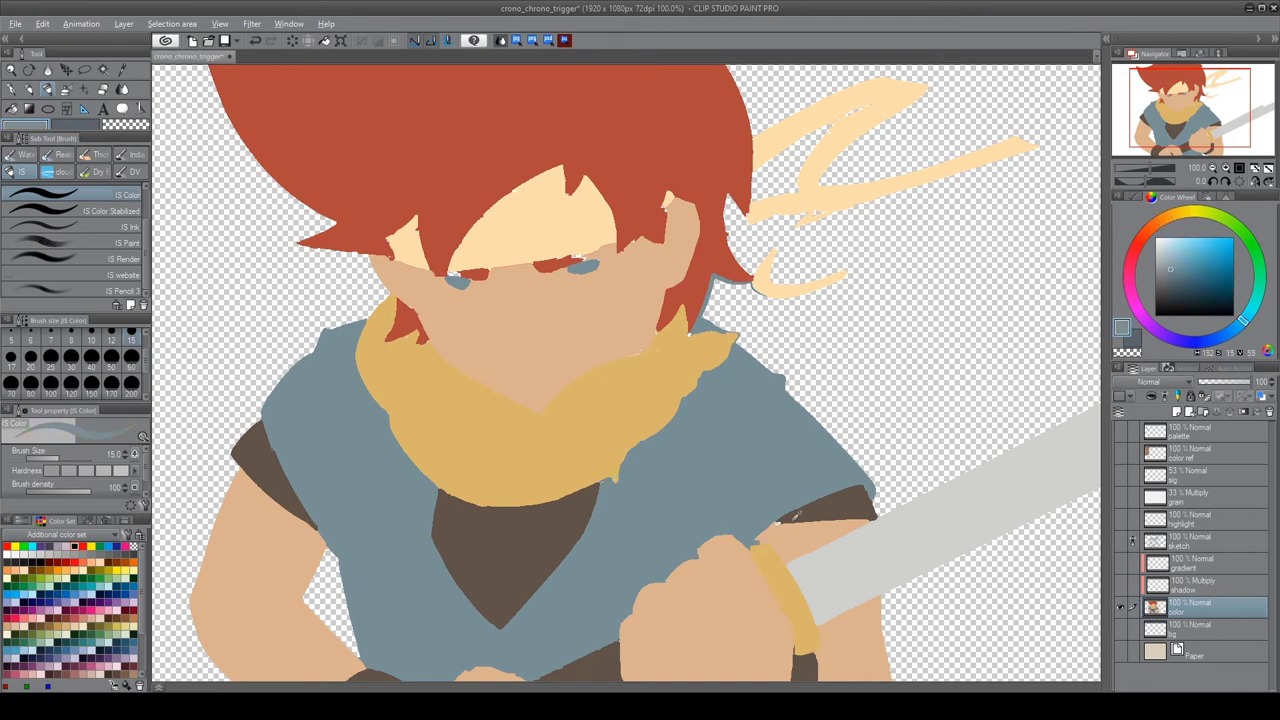
scroll(728, 593, "down", 3)
scroll(432, 596, "up", 4)
left_click(688, 243, "alt")
scroll(404, 295, "up", 3)
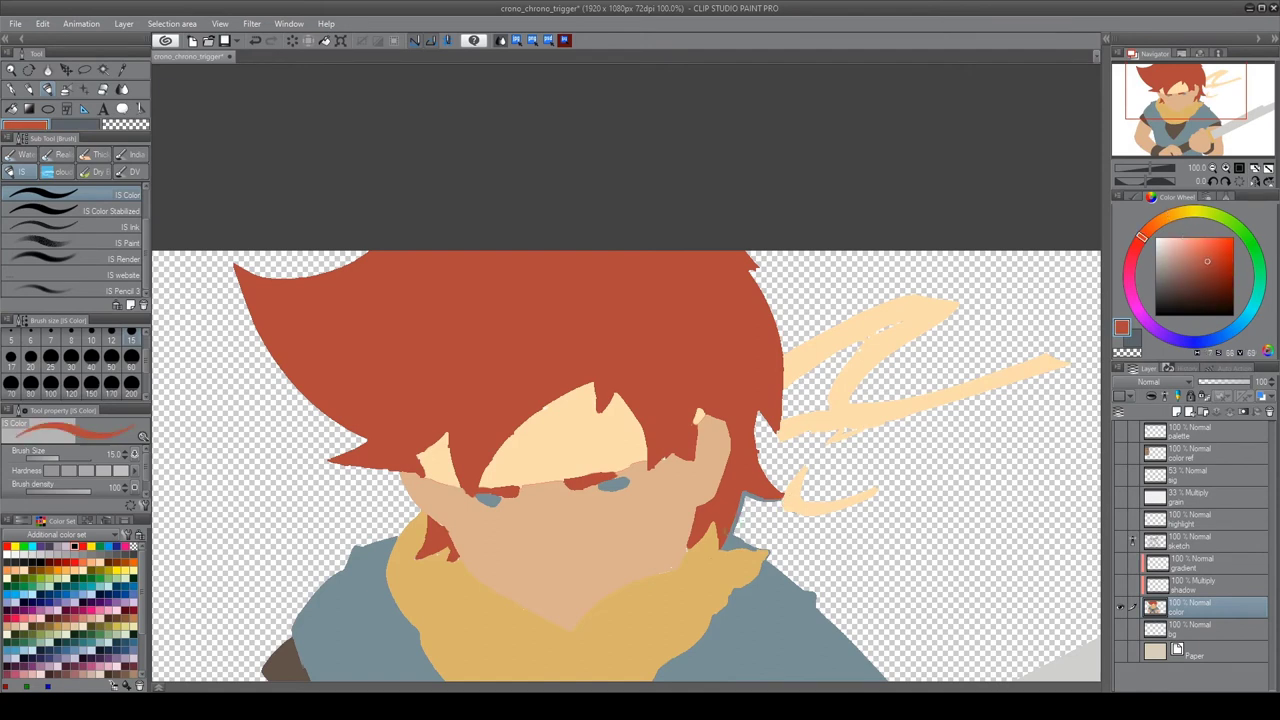
left_click(517, 610, "alt")
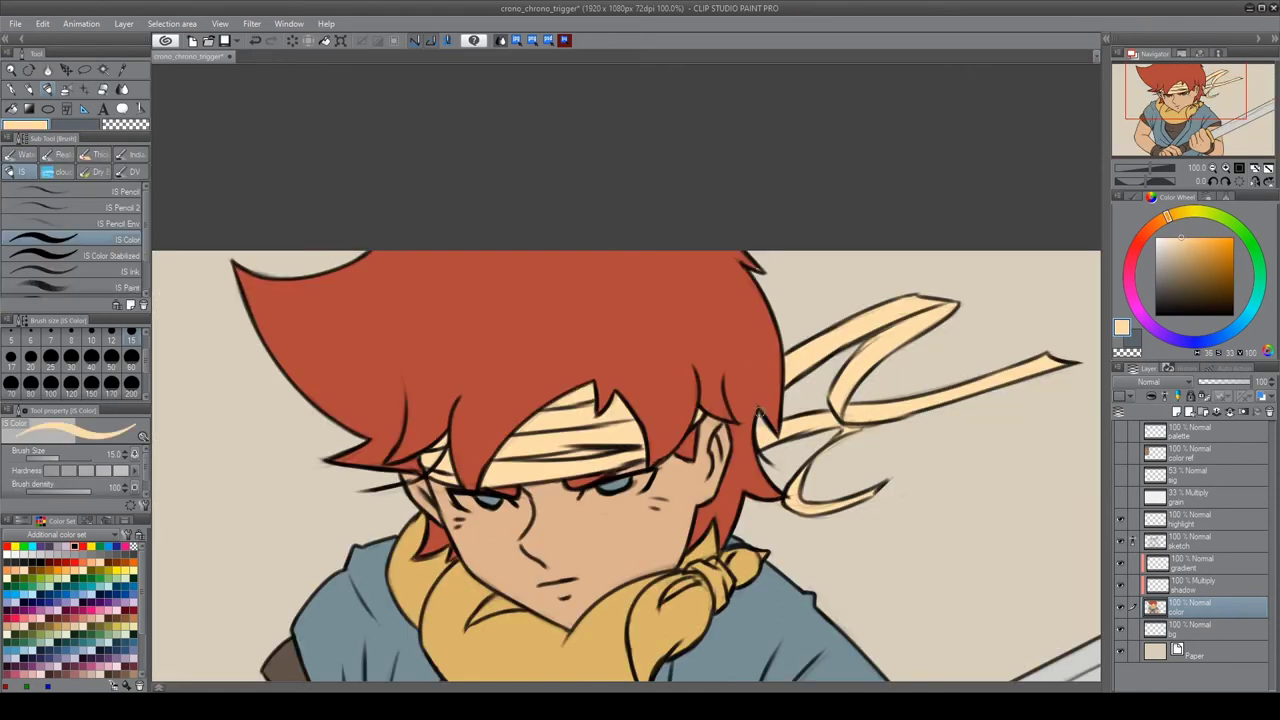
Resample the hair, shirt and head tan colours and select the Multiply shadow layer
left_click(759, 267, "alt")
scroll(472, 485, "down", 7)
left_click(694, 380, "alt")
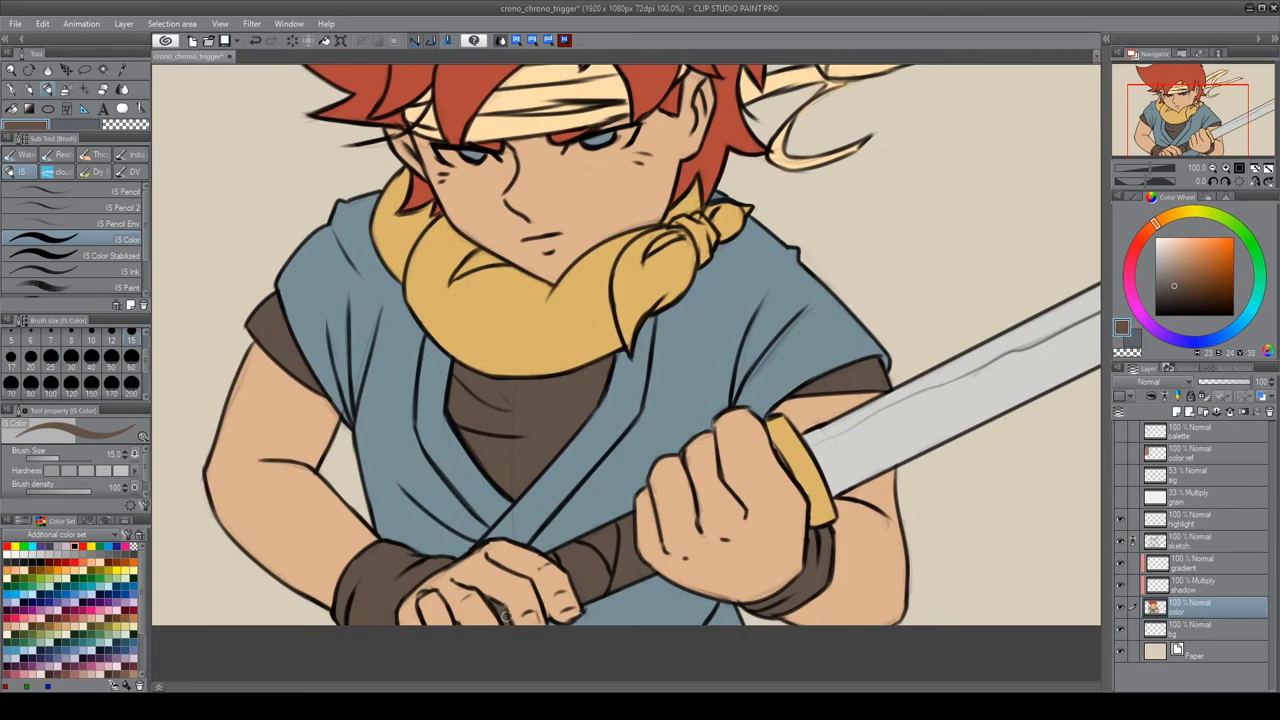
left_click(812, 380, "alt")
scroll(884, 322, "up", 3)
left_click(590, 287, "alt")
left_click(588, 286, "alt")
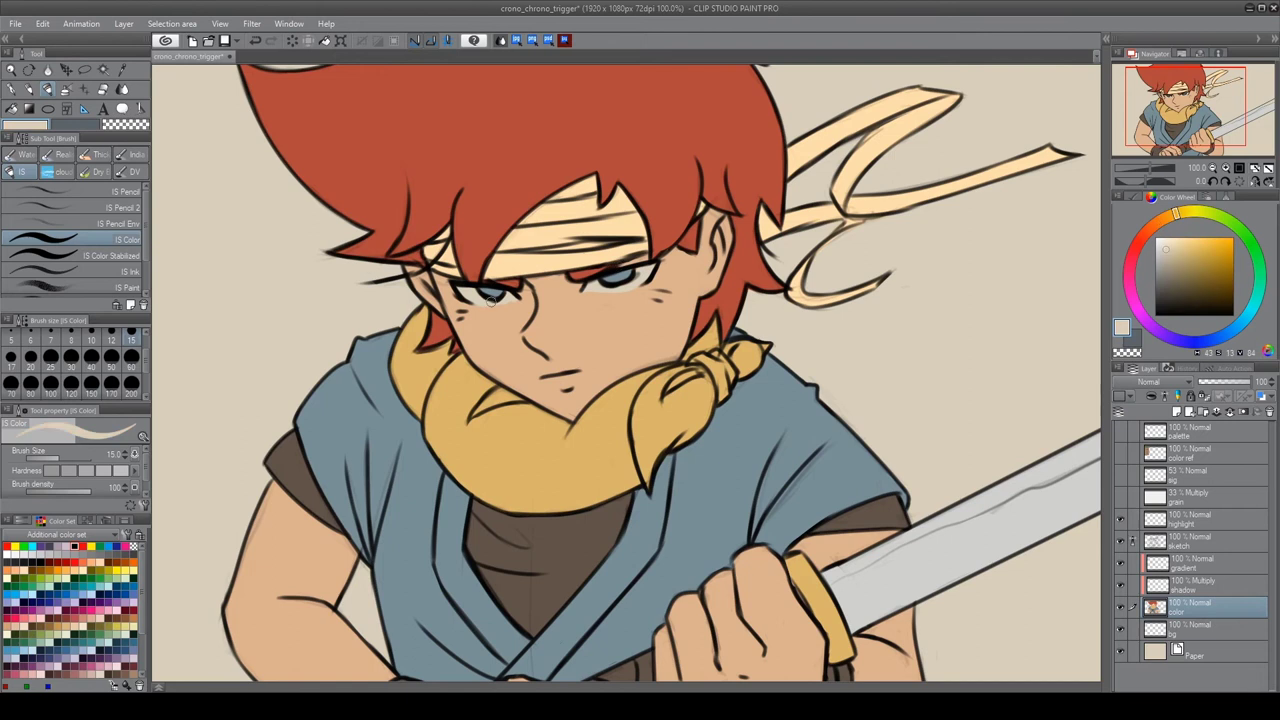
scroll(815, 401, "up", 2)
left_click(850, 416, "alt")
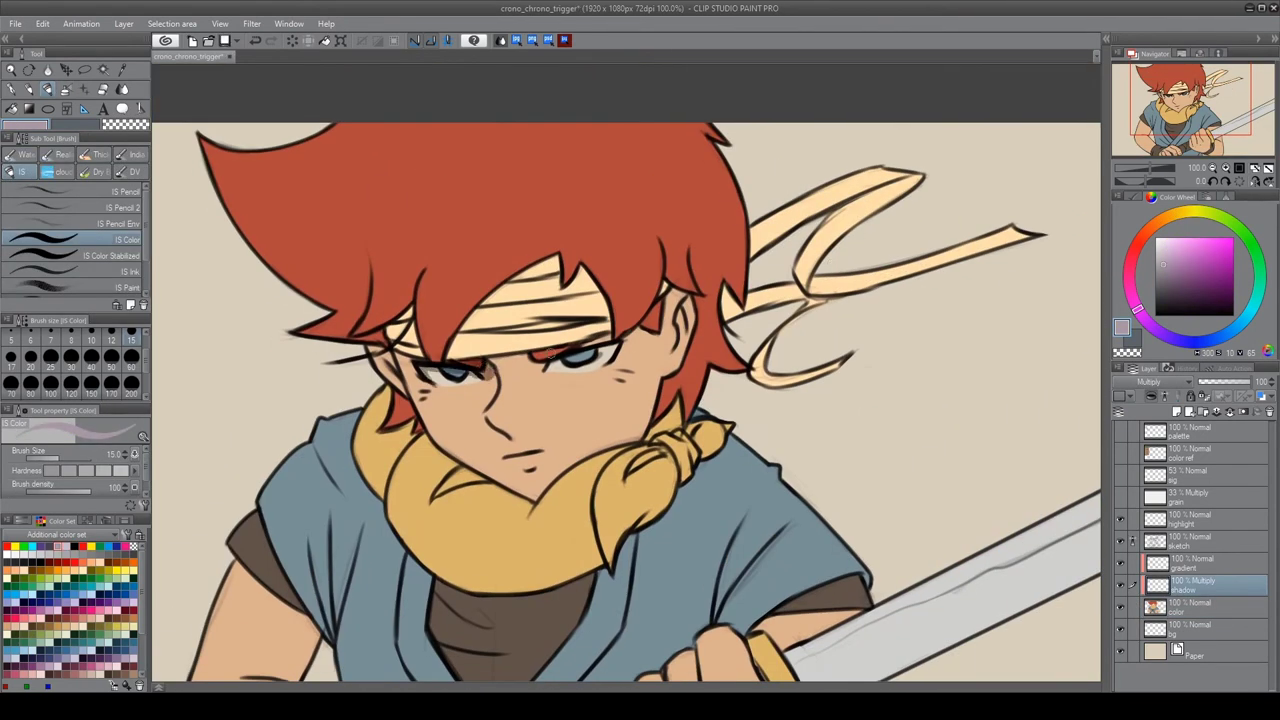
left_click(688, 368, "ctrl+shift")
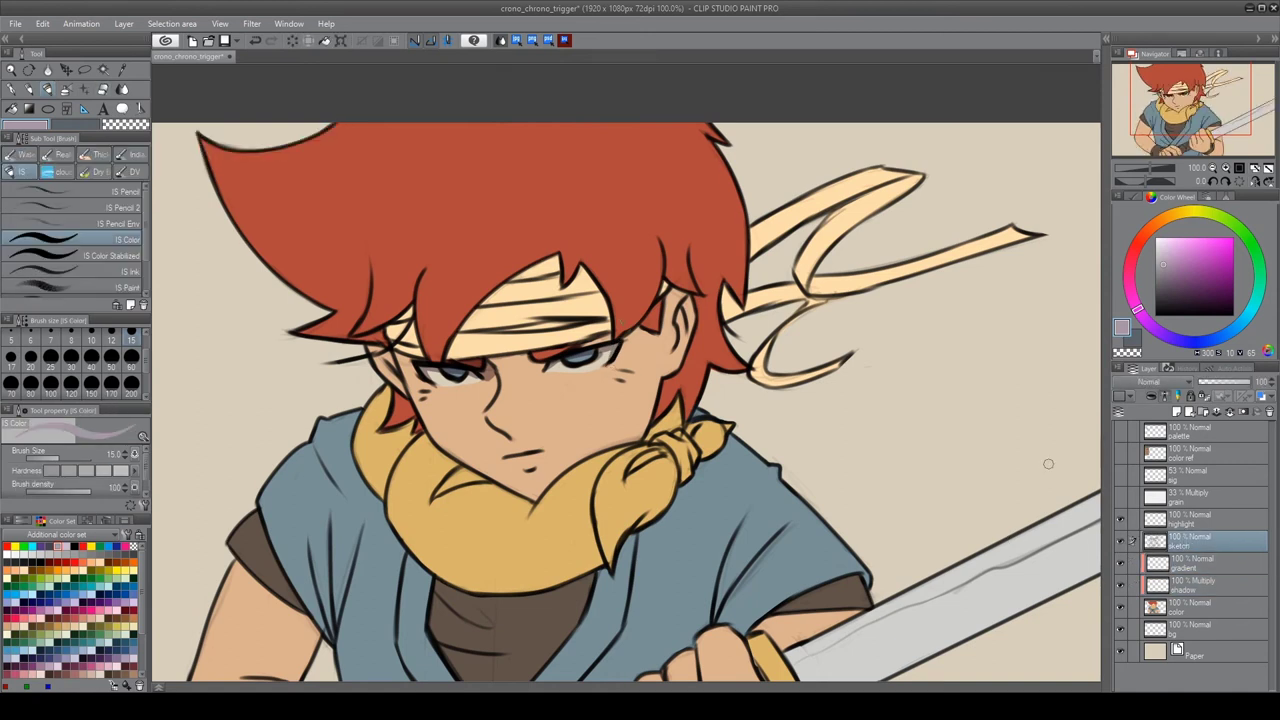
On the shadow layer, shade the hair beside the ear and the headband and its tail
left_click(1197, 583)
key("b")
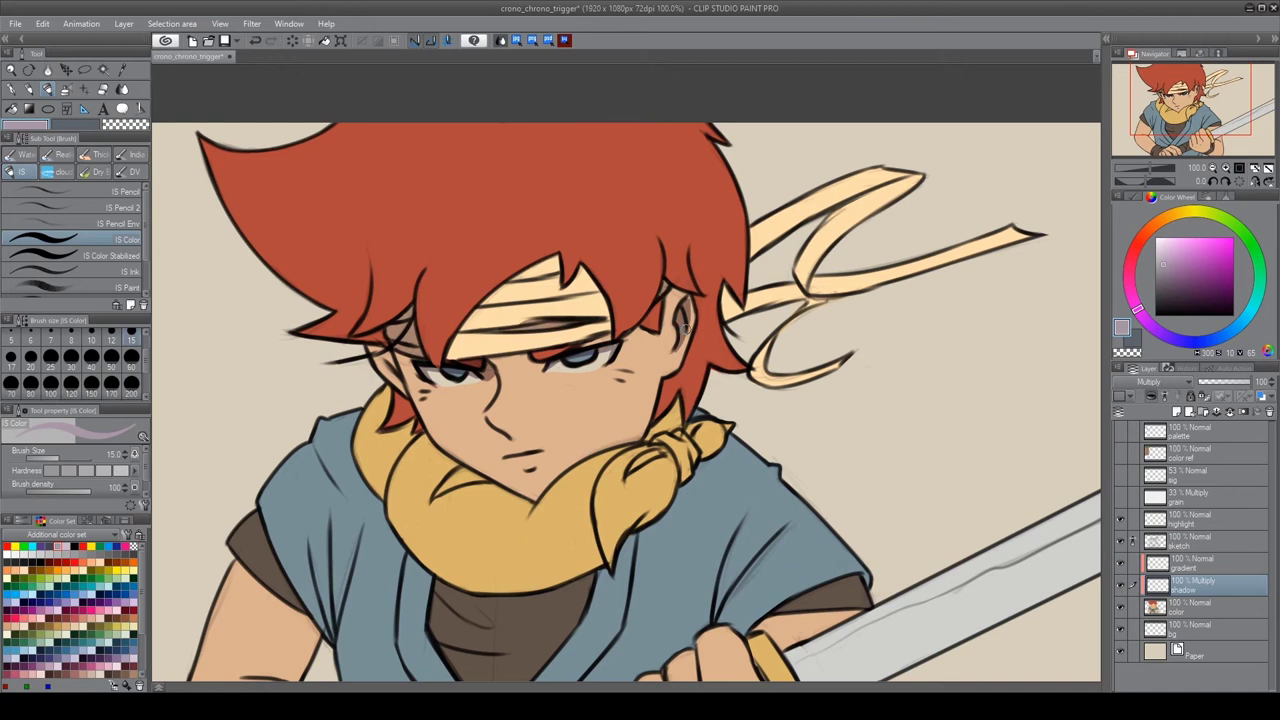
left_click_drag(688, 410, 707, 348)
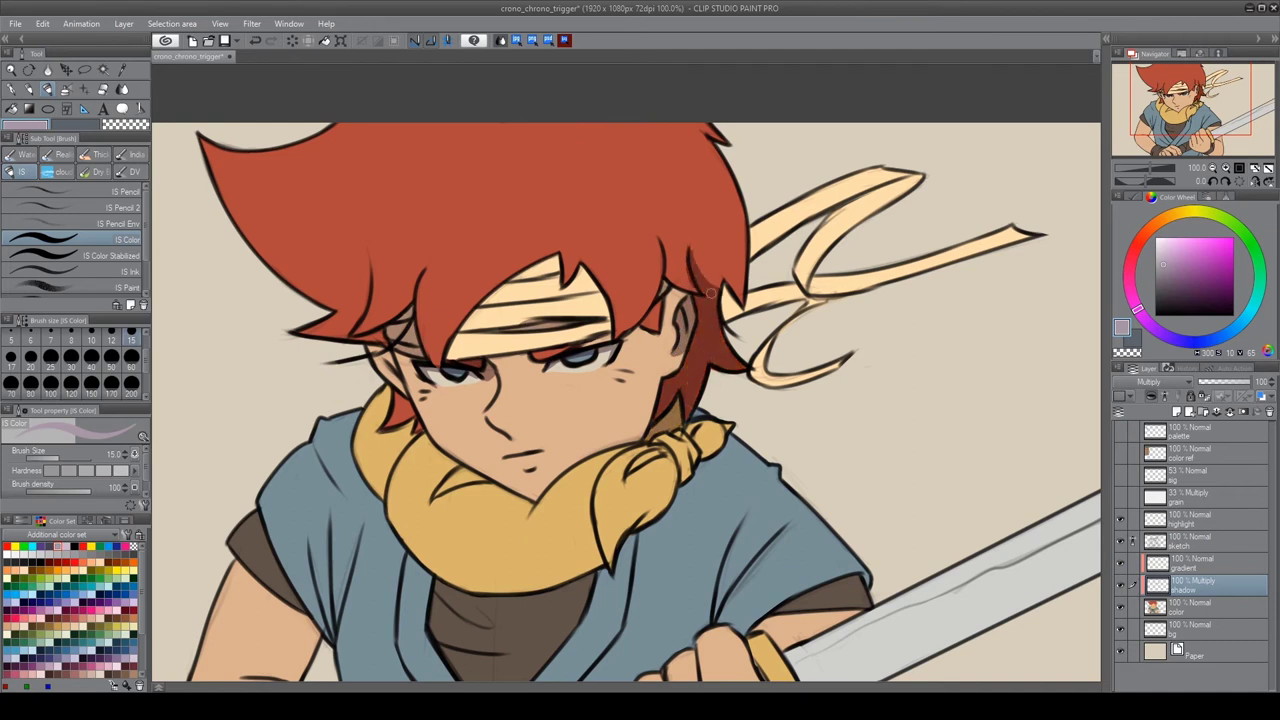
left_click_drag(582, 294, 509, 283)
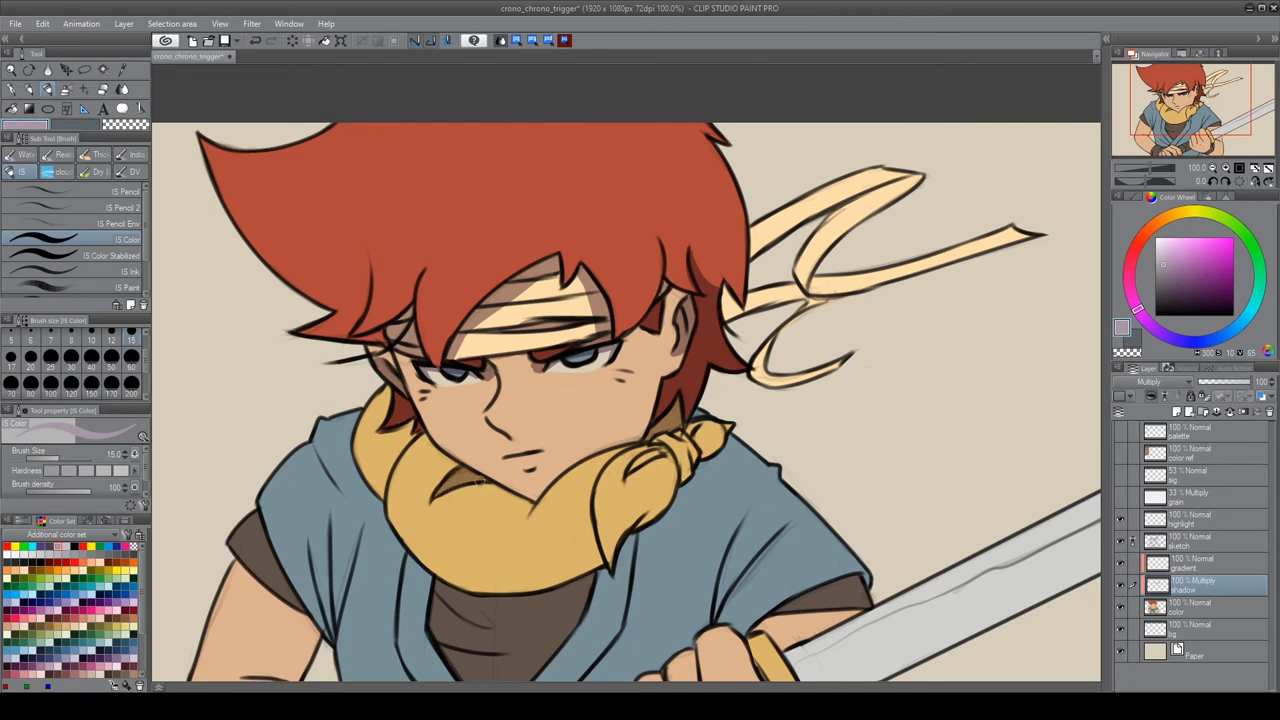
left_click_drag(761, 233, 806, 291)
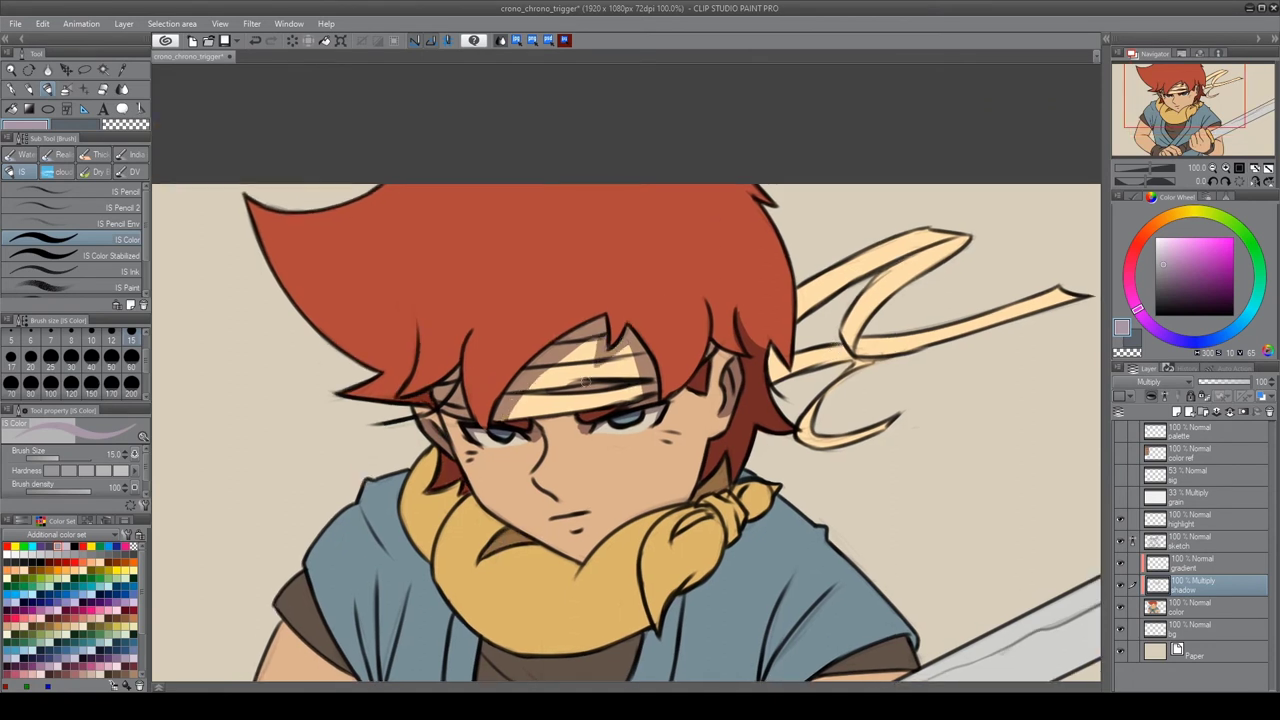
left_click_drag(944, 266, 906, 272)
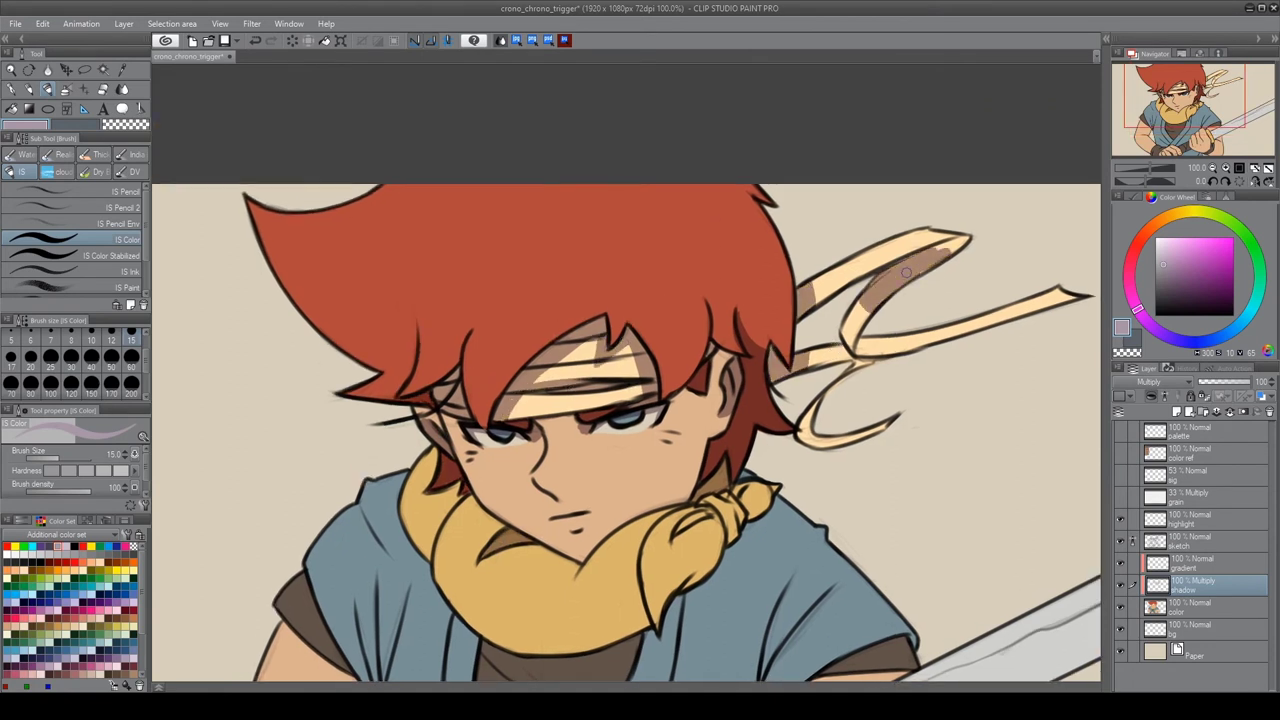
Shade the scarf knot, its left edge and its lower folds
left_click_drag(868, 356, 788, 306)
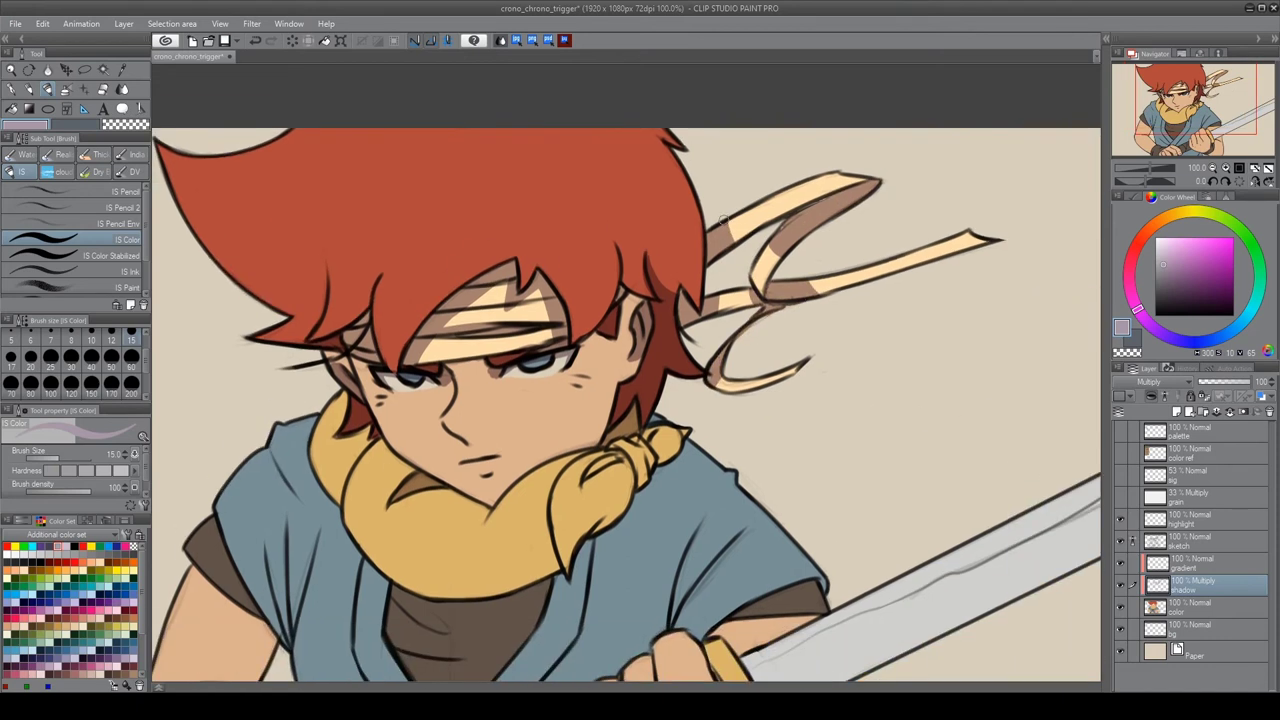
left_click_drag(730, 230, 740, 236)
mouse_move(660, 415)
left_mouse_down()
mouse_move(680, 470)
mouse_move(575, 580)
left_mouse_up()
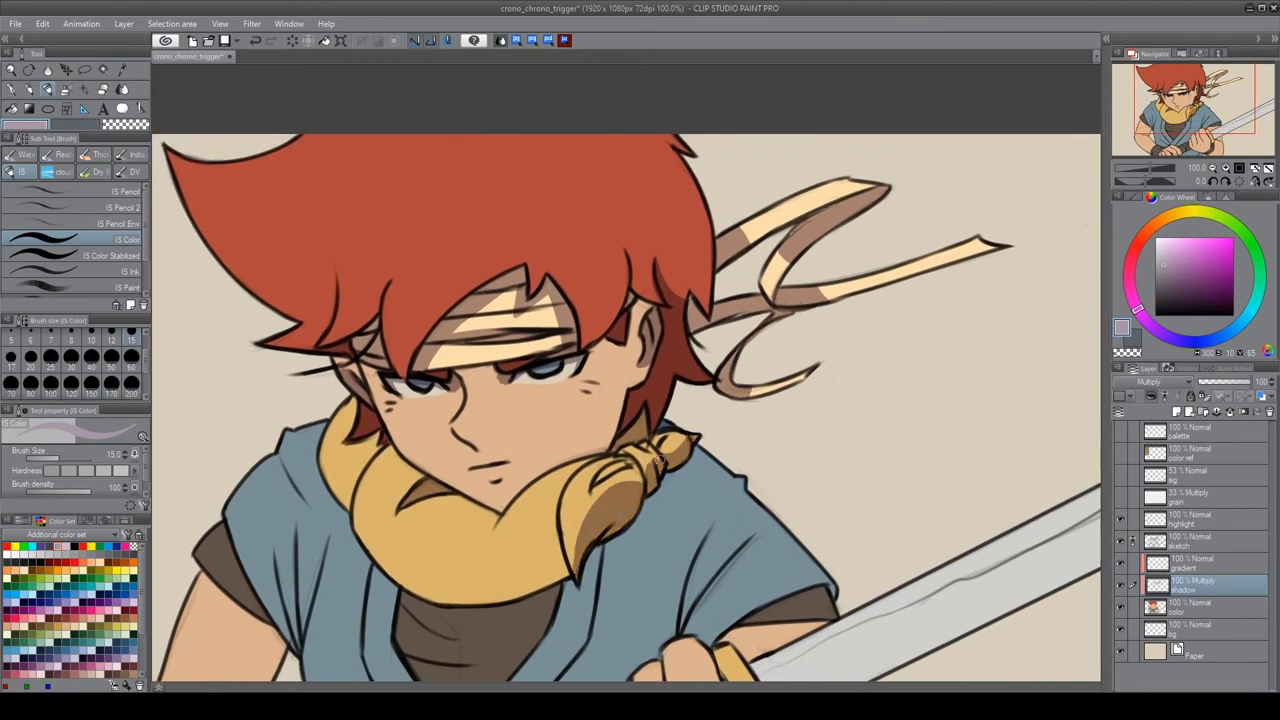
mouse_move(361, 464)
left_mouse_down()
mouse_move(491, 393)
mouse_move(462, 372)
left_mouse_up()
left_click_drag(486, 440, 690, 493)
left_click_drag(452, 386, 480, 436)
mouse_move(462, 374)
left_mouse_down()
mouse_move(498, 430)
mouse_move(485, 305)
mouse_move(525, 365)
mouse_move(530, 405)
left_mouse_up()
mouse_move(485, 340)
left_mouse_down()
mouse_move(565, 380)
mouse_move(610, 355)
mouse_move(470, 400)
left_mouse_up()
mouse_move(460, 400)
left_mouse_down()
mouse_move(560, 356)
mouse_move(705, 430)
mouse_move(749, 402)
left_mouse_up()
Shade the undershirt, the shirt's right shoulder and the right chest below the scarf
key("e")
key("b")
mouse_move(613, 455)
left_mouse_down()
mouse_move(698, 340)
mouse_move(795, 385)
left_mouse_up()
left_click_drag(765, 345, 799, 388)
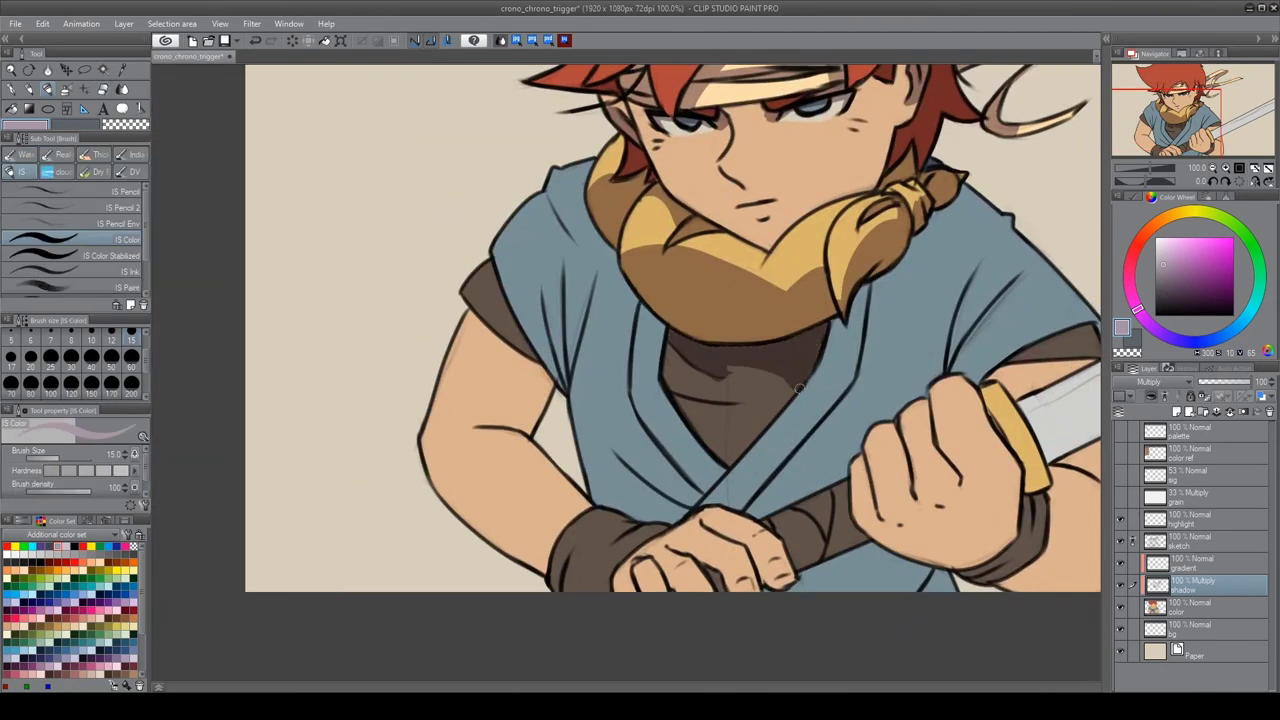
mouse_move(949, 366)
left_mouse_down()
mouse_move(1005, 228)
mouse_move(925, 195)
mouse_move(831, 372)
left_mouse_up()
mouse_move(864, 424)
left_mouse_down()
mouse_move(940, 270)
mouse_move(850, 440)
left_mouse_up()
key("ctrl+z")
mouse_move(950, 272)
left_mouse_down()
mouse_move(855, 440)
mouse_move(914, 340)
left_mouse_up()
Shade the lower shirt, the left hand's fingers and the sword grip
left_click_drag(950, 560, 790, 585)
left_click_drag(716, 568, 797, 528)
mouse_move(780, 575)
left_mouse_down()
mouse_move(860, 525)
mouse_move(790, 522)
left_mouse_up()
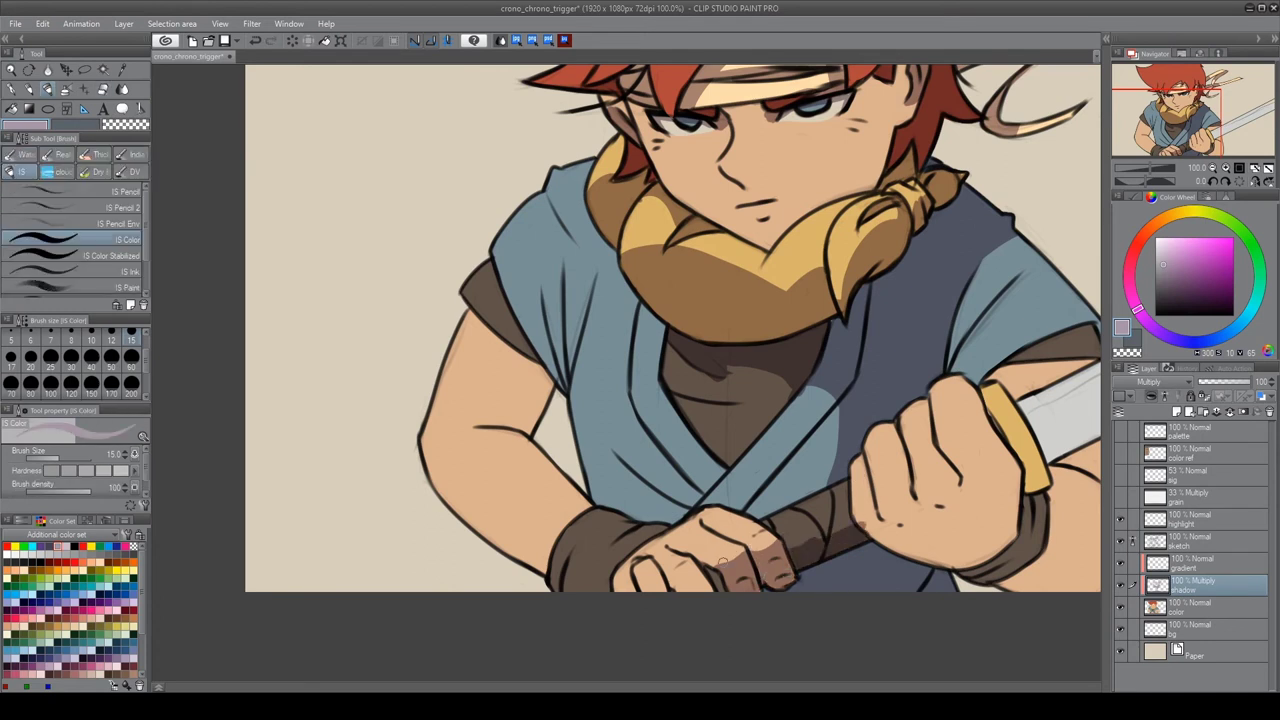
key("e")
key("b")
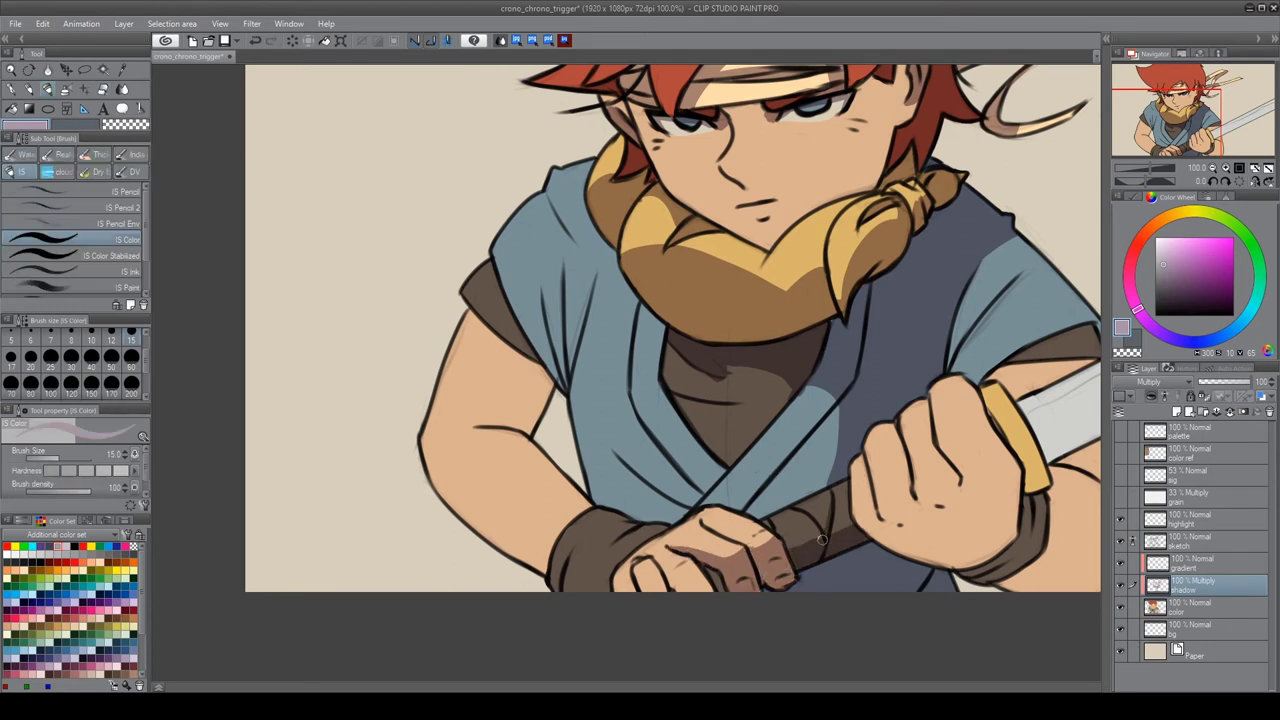
mouse_move(700, 572)
left_mouse_down()
mouse_move(628, 572)
mouse_move(432, 430)
mouse_move(460, 505)
mouse_move(553, 561)
left_mouse_up()
Add shadow strokes across the left sleeve and chest
mouse_move(550, 350)
left_mouse_down()
mouse_move(496, 432)
mouse_move(520, 420)
left_mouse_up()
mouse_move(504, 292)
left_mouse_down()
mouse_move(466, 346)
mouse_move(506, 444)
left_mouse_up()
left_click_drag(554, 338, 530, 426)
left_click_drag(628, 324, 584, 406)
left_click_drag(586, 280, 558, 322)
left_click_drag(570, 310, 605, 165)
key("e")
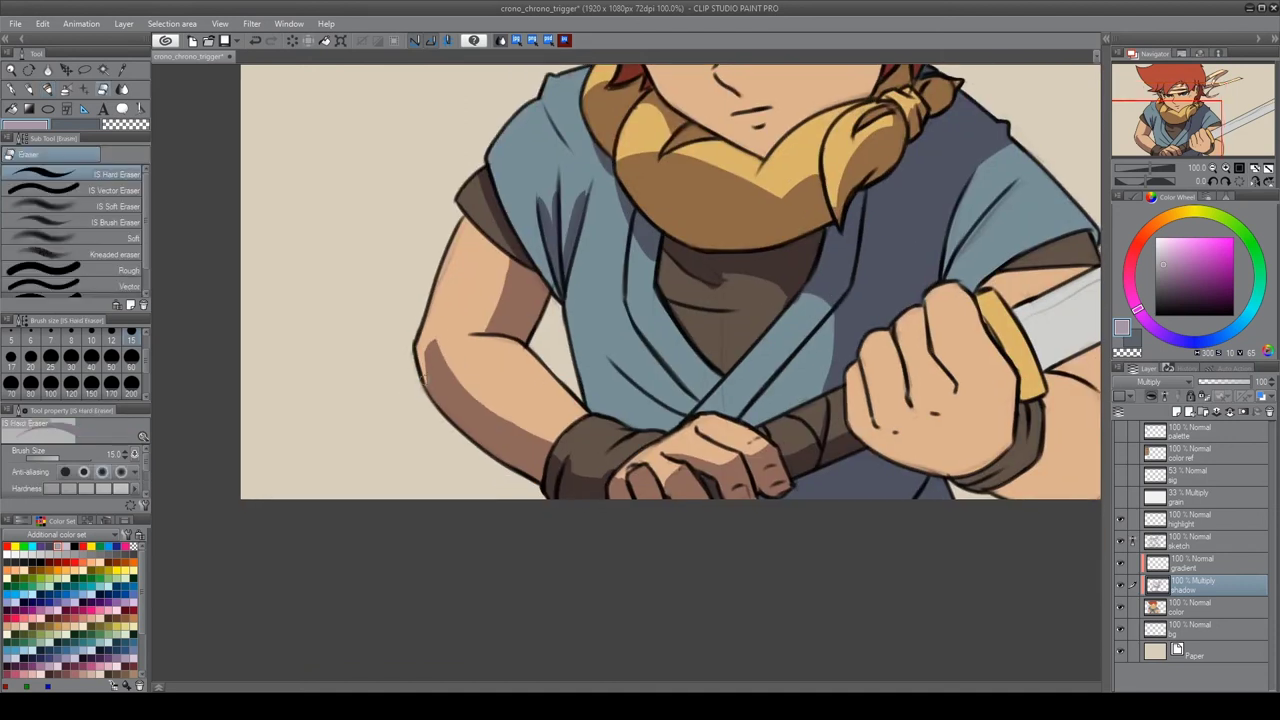
key("b")
scroll(565, 154, "right", 5)
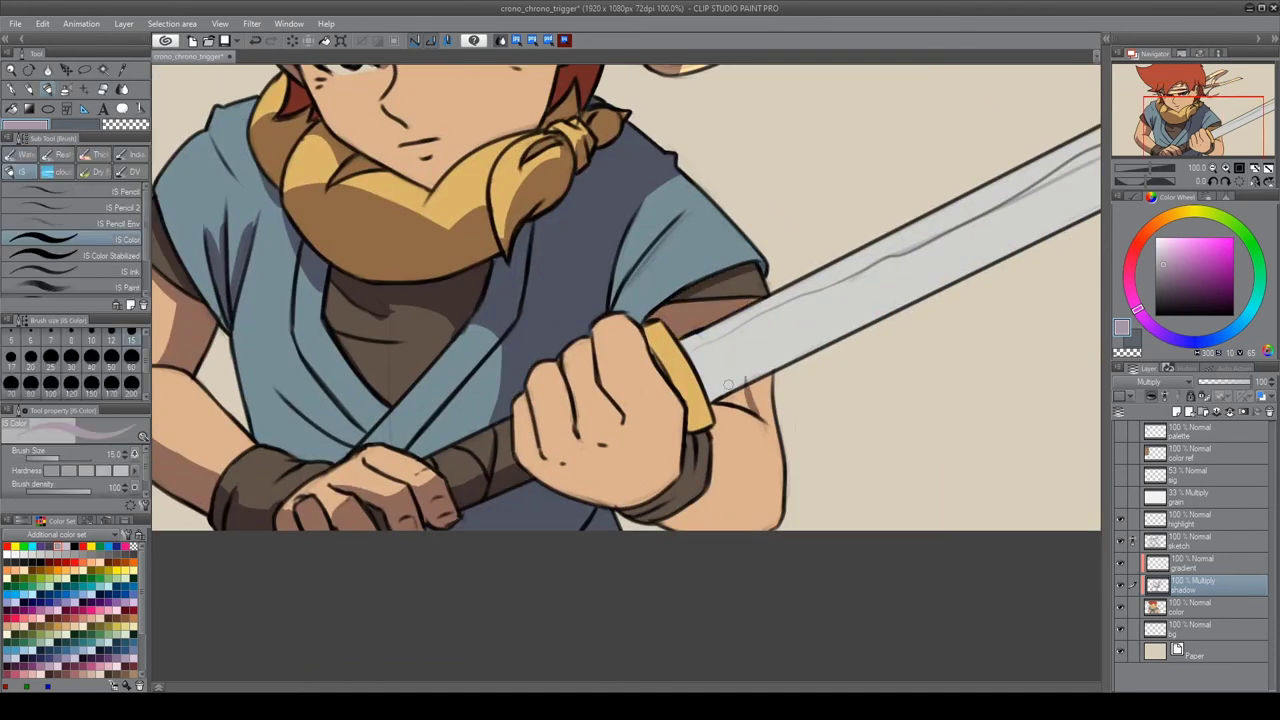
Shade the forearm below the wristband and the fist's knuckles and fingers
mouse_move(718, 504)
left_mouse_down()
mouse_move(708, 478)
mouse_move(556, 473)
left_mouse_up()
mouse_move(604, 388)
left_mouse_down()
mouse_move(660, 380)
mouse_move(695, 405)
left_mouse_up()
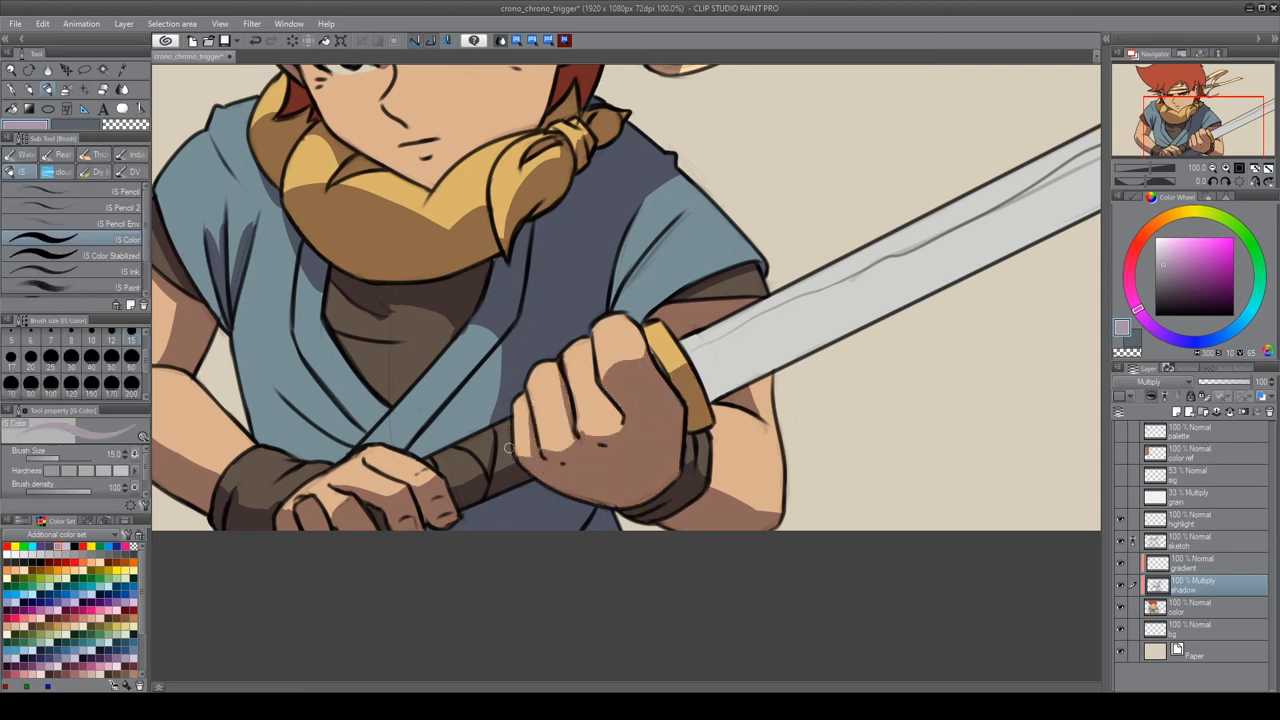
key("e")
scroll(622, 493, "down", 3)
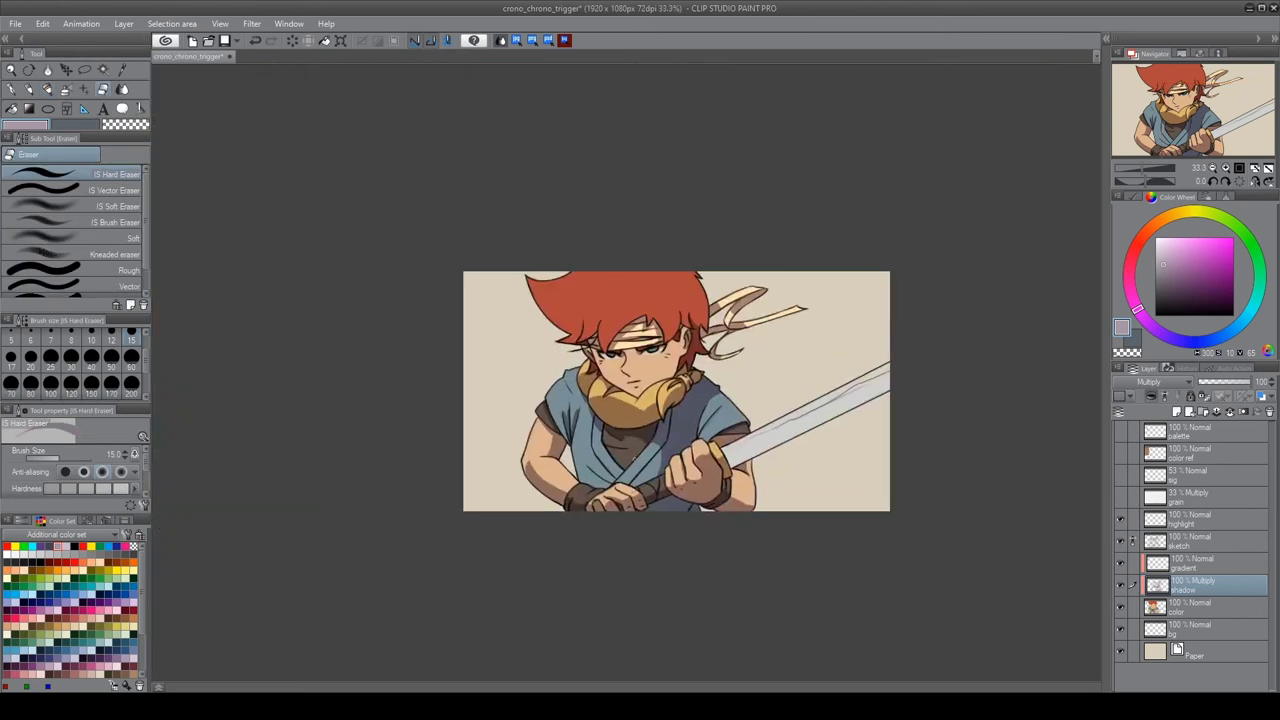
scroll(577, 449, "up", 1)
key("b")
scroll(640, 505, "up", 4)
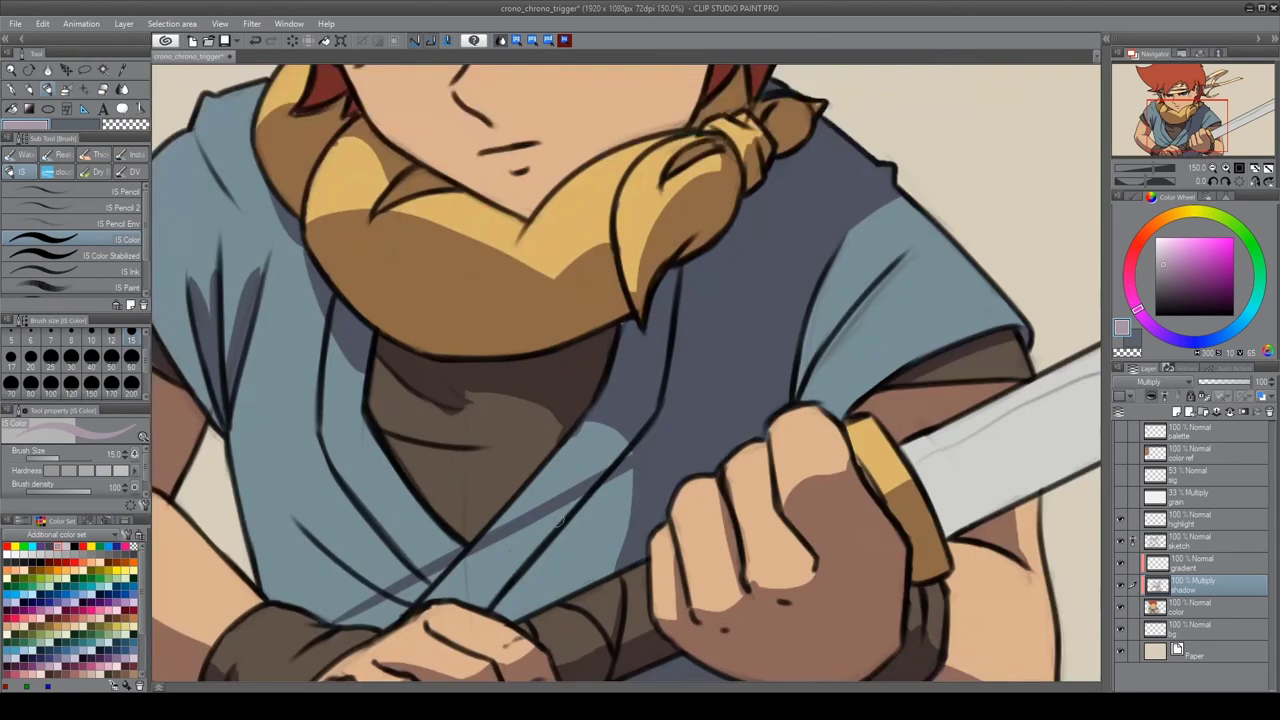
Shade the chest below the sash and refine the shirt shadow around it
left_click_drag(410, 540, 525, 490)
mouse_move(495, 530)
left_mouse_down()
mouse_move(682, 372)
mouse_move(612, 487)
left_mouse_up()
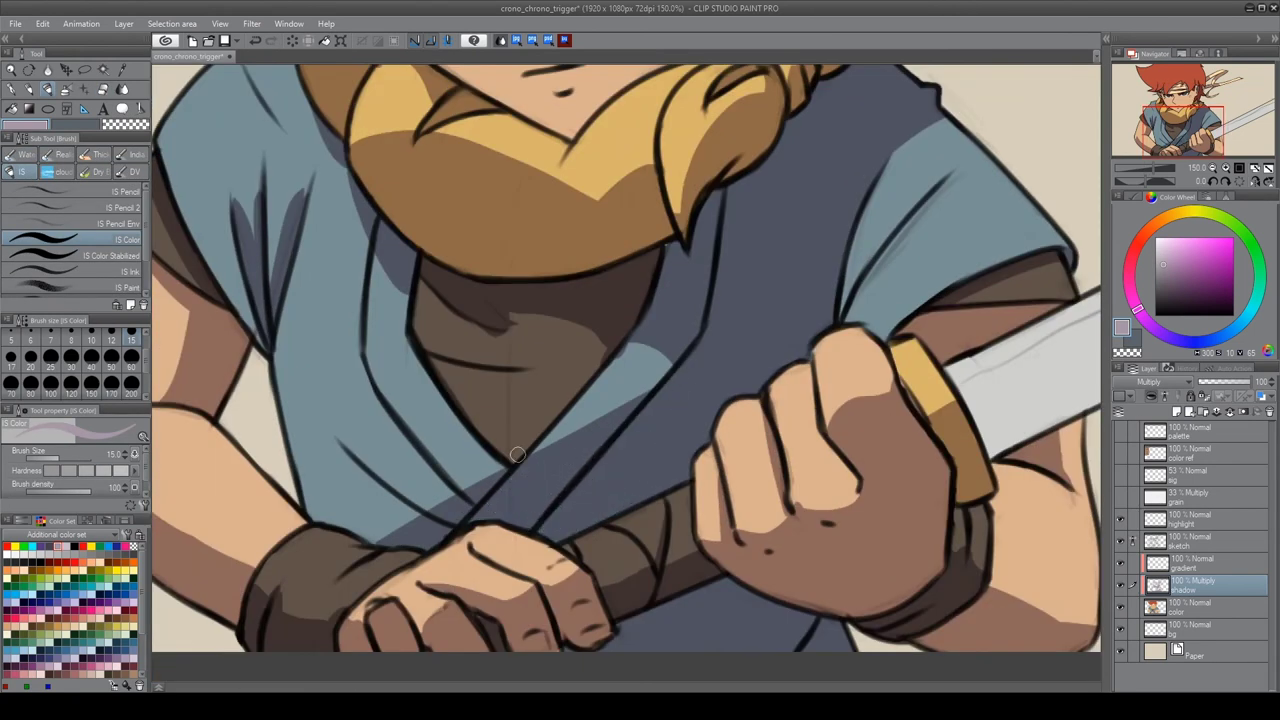
left_click_drag(517, 455, 430, 510)
mouse_move(440, 465)
left_mouse_down()
mouse_move(350, 510)
mouse_move(585, 398)
left_mouse_up()
left_click_drag(530, 350, 425, 360)
left_click_drag(445, 410, 405, 328)
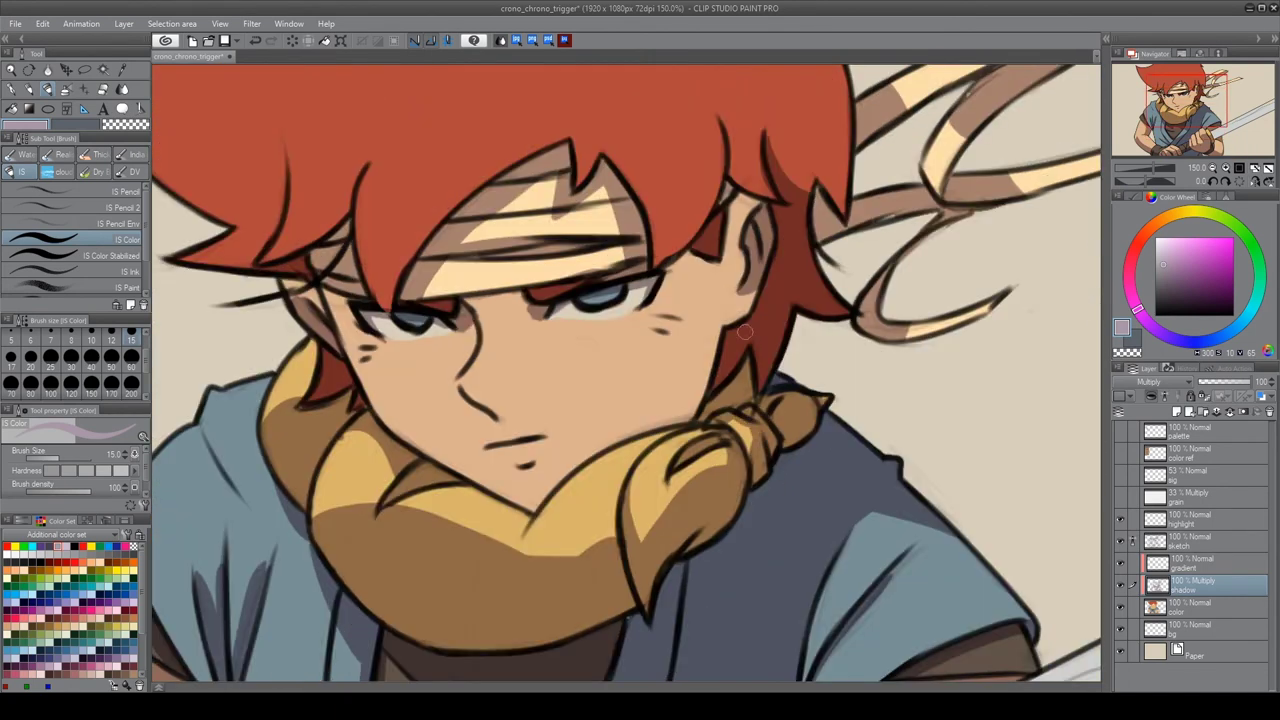
Paint a shadow under the nose and darken the shading along the sword blade
mouse_move(486, 458)
left_mouse_down()
mouse_move(528, 494)
mouse_move(482, 453)
left_mouse_up()
key("e")
scroll(710, 395, "down", 3)
key("b")
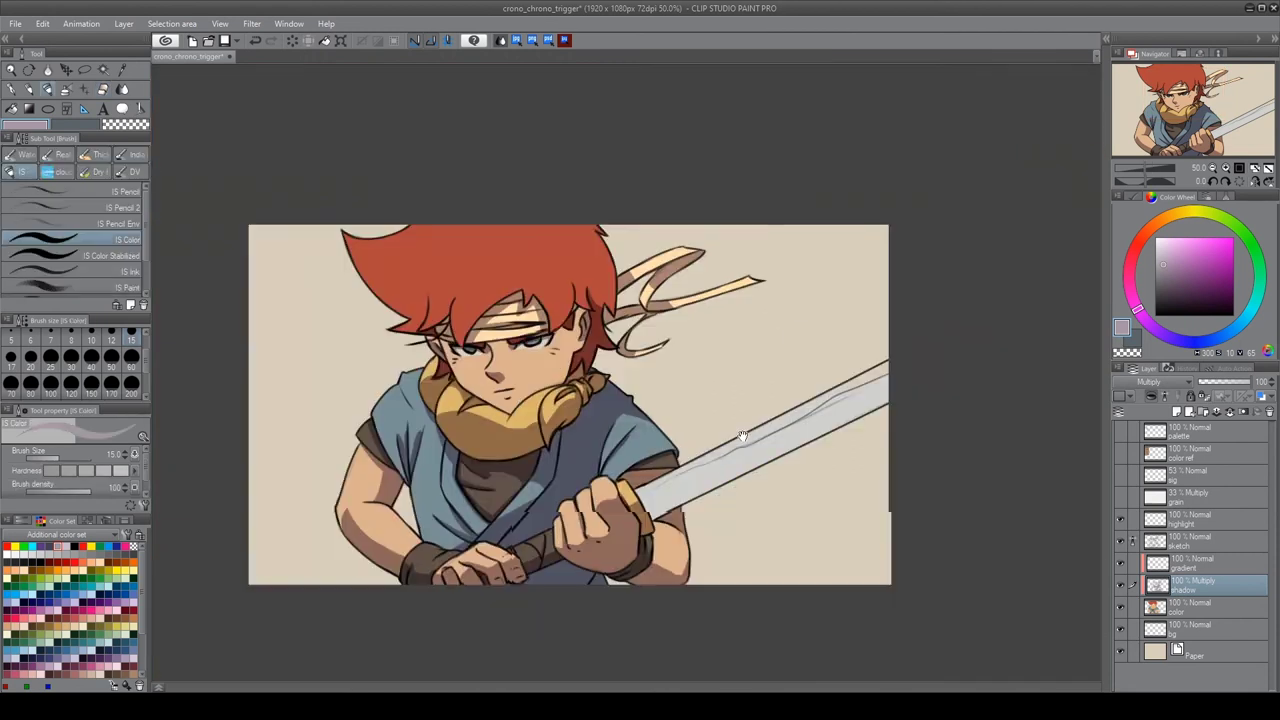
left_click_drag(877, 429, 950, 413)
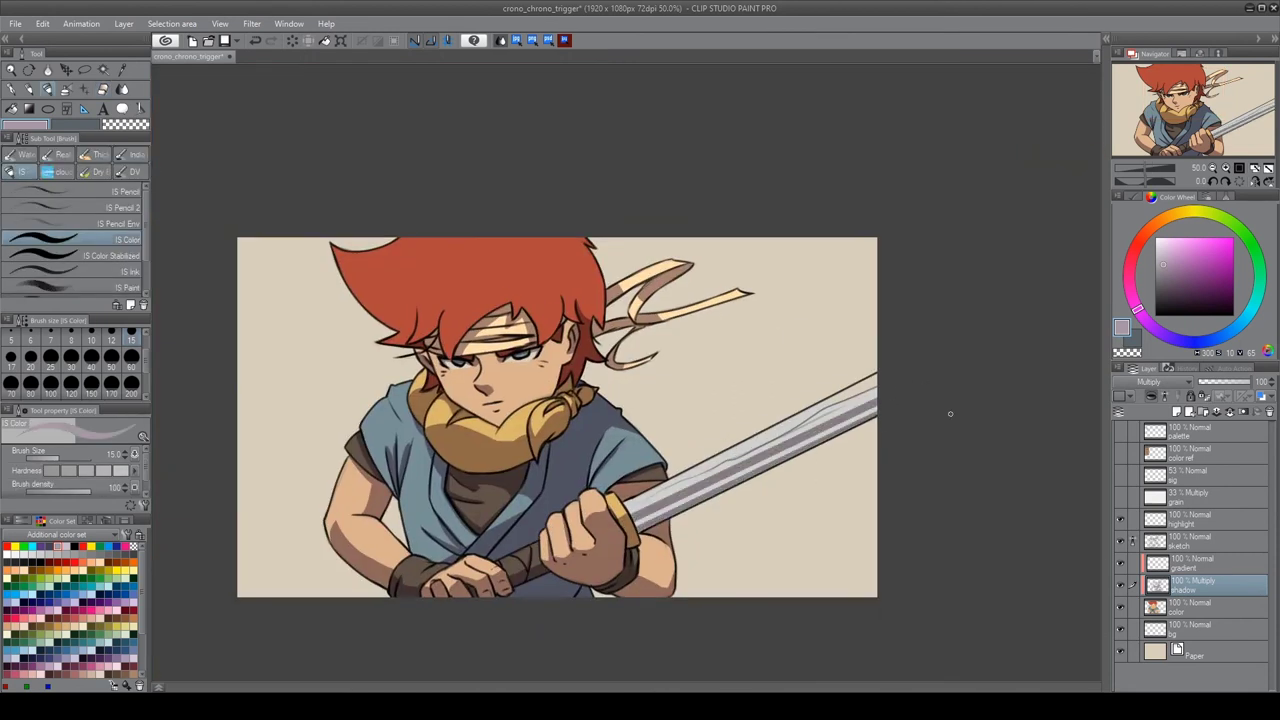
scroll(515, 498, "up", 2)
key("e")
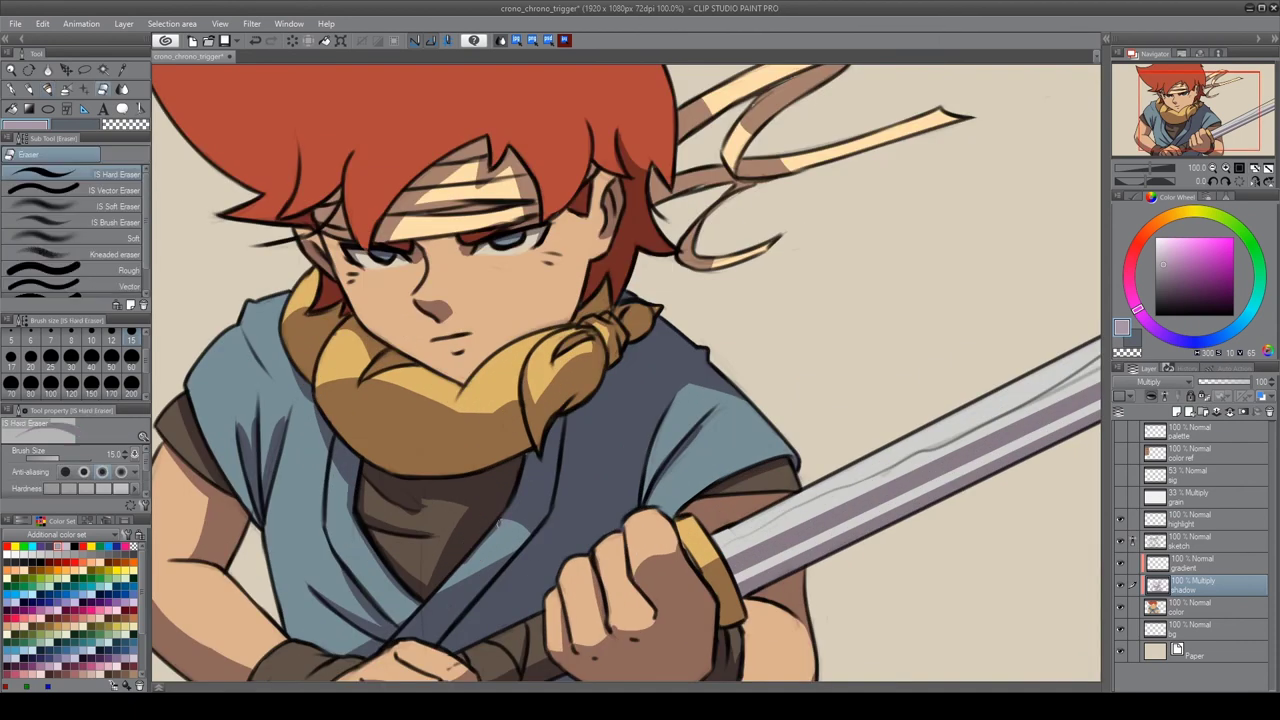
key("b")
Sample the tan and cream headband colours from the flat layer, then return to the shadow layer
left_click(1187, 607)
left_click_drag(310, 315, 350, 360)
left_click(350, 360, "alt")
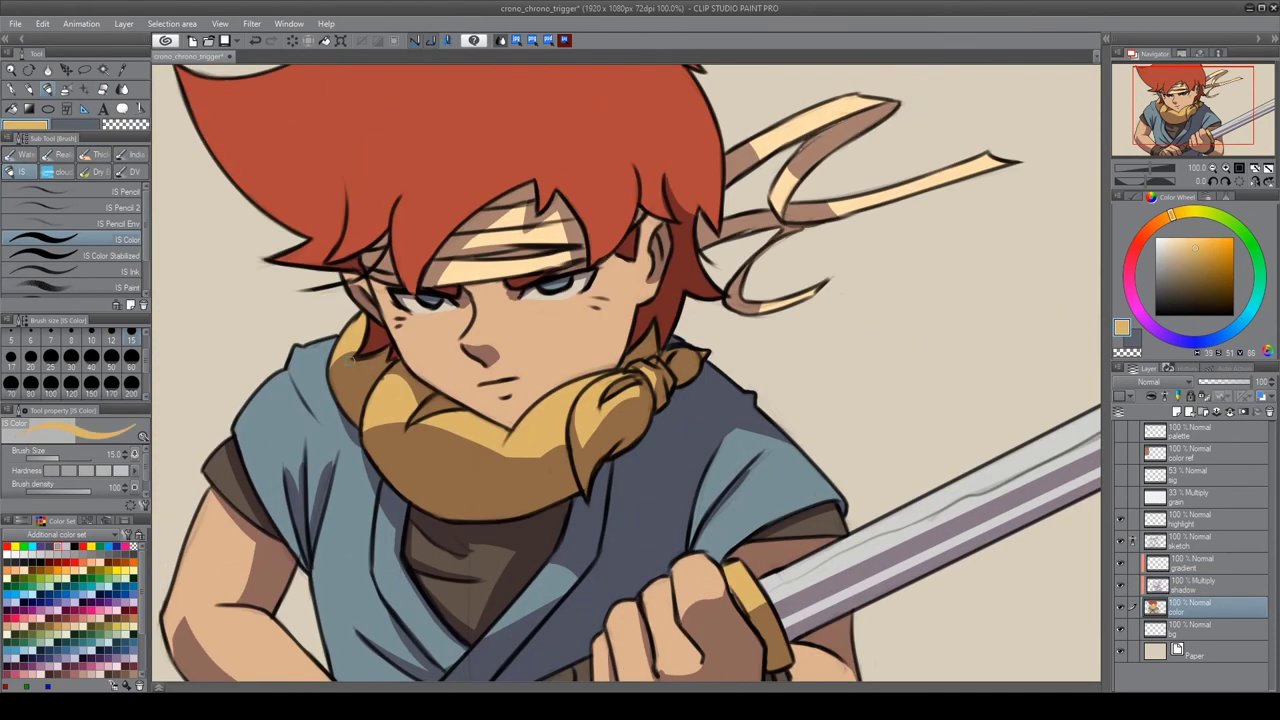
left_click(871, 194, "alt")
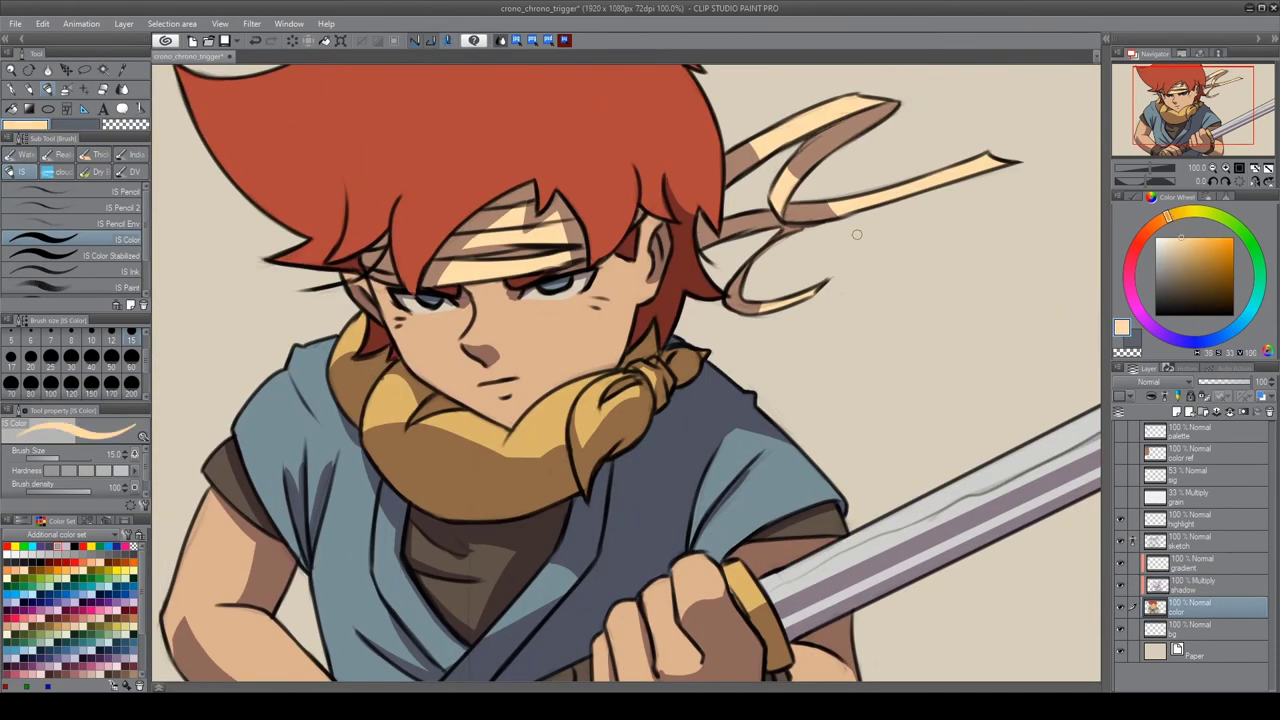
left_click(1187, 585)
left_click(673, 385, "alt")
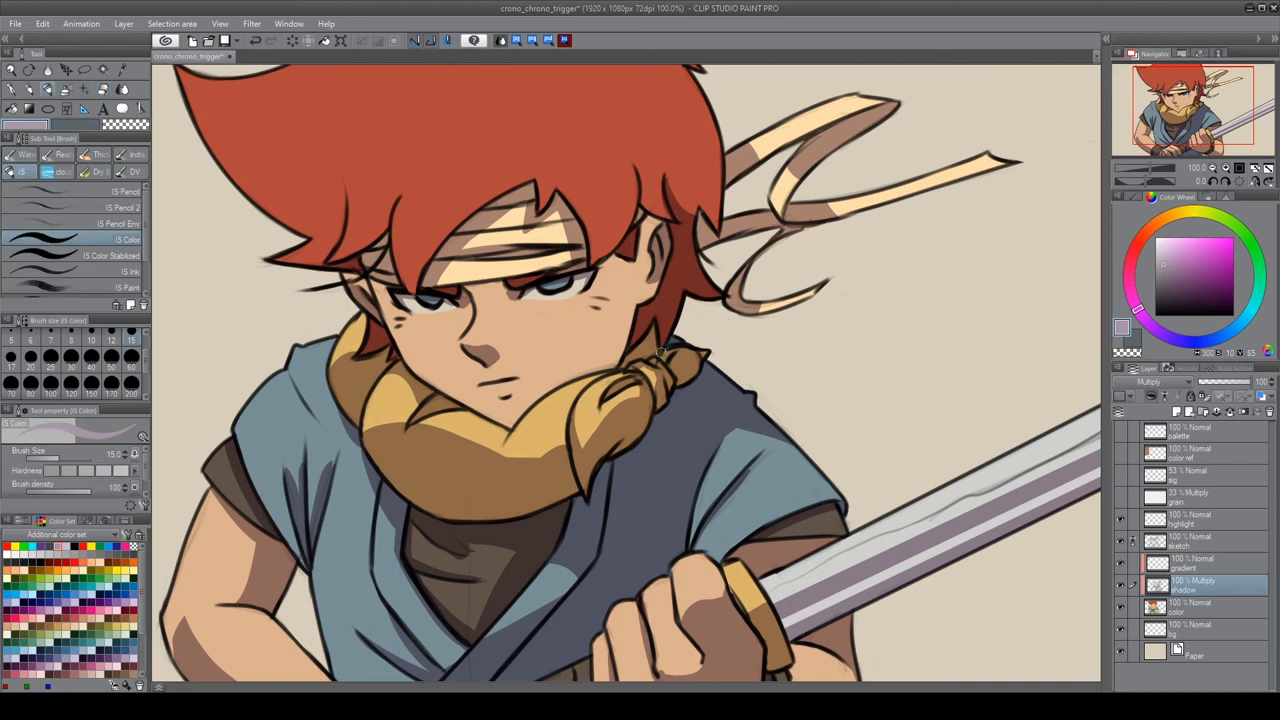
Reposition the view and zoom out to review the whole shaded figure
scroll(662, 352, "down", 1)
scroll(655, 365, "down", 1)
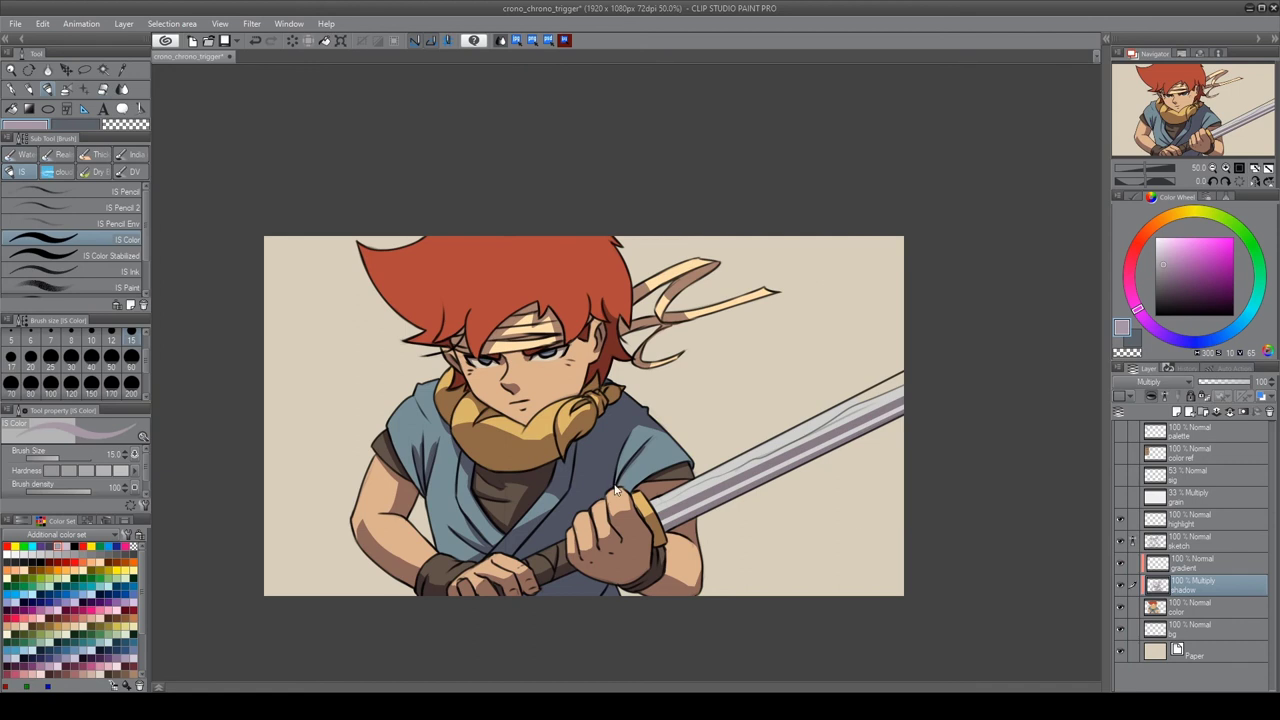
left_click_drag(616, 490, 600, 518)
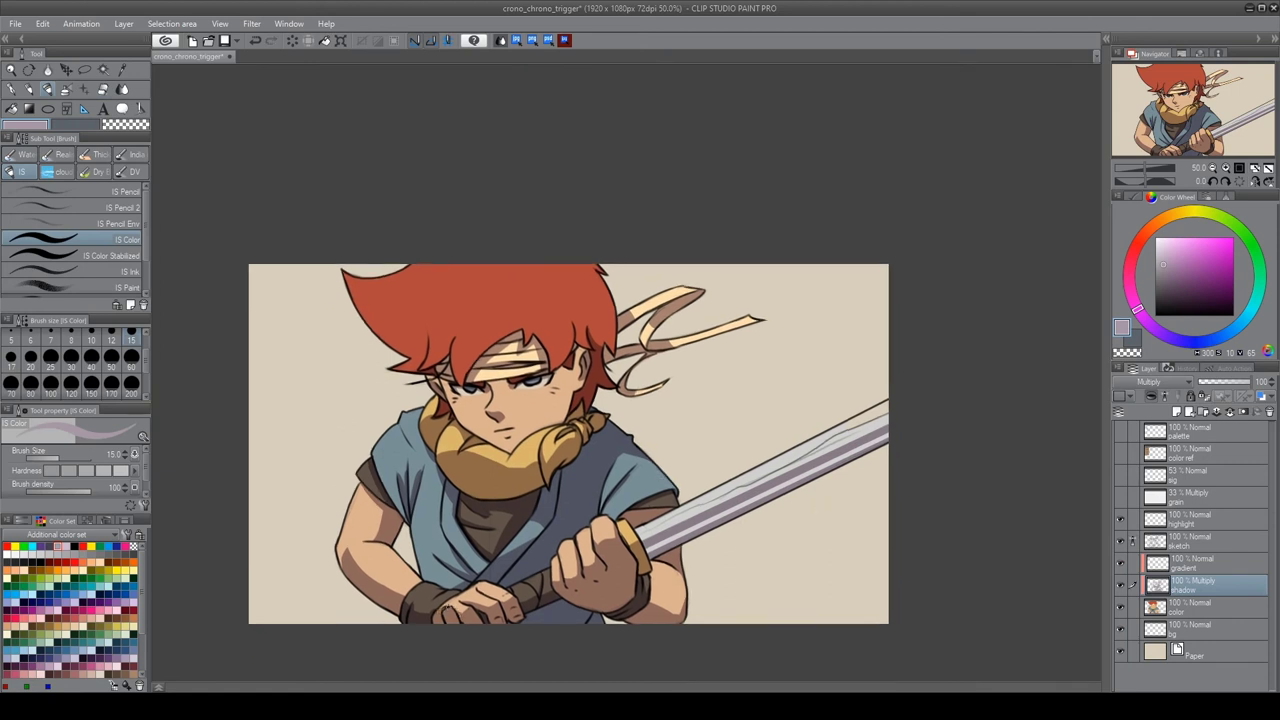
scroll(491, 543, "up", 2)
key("e")
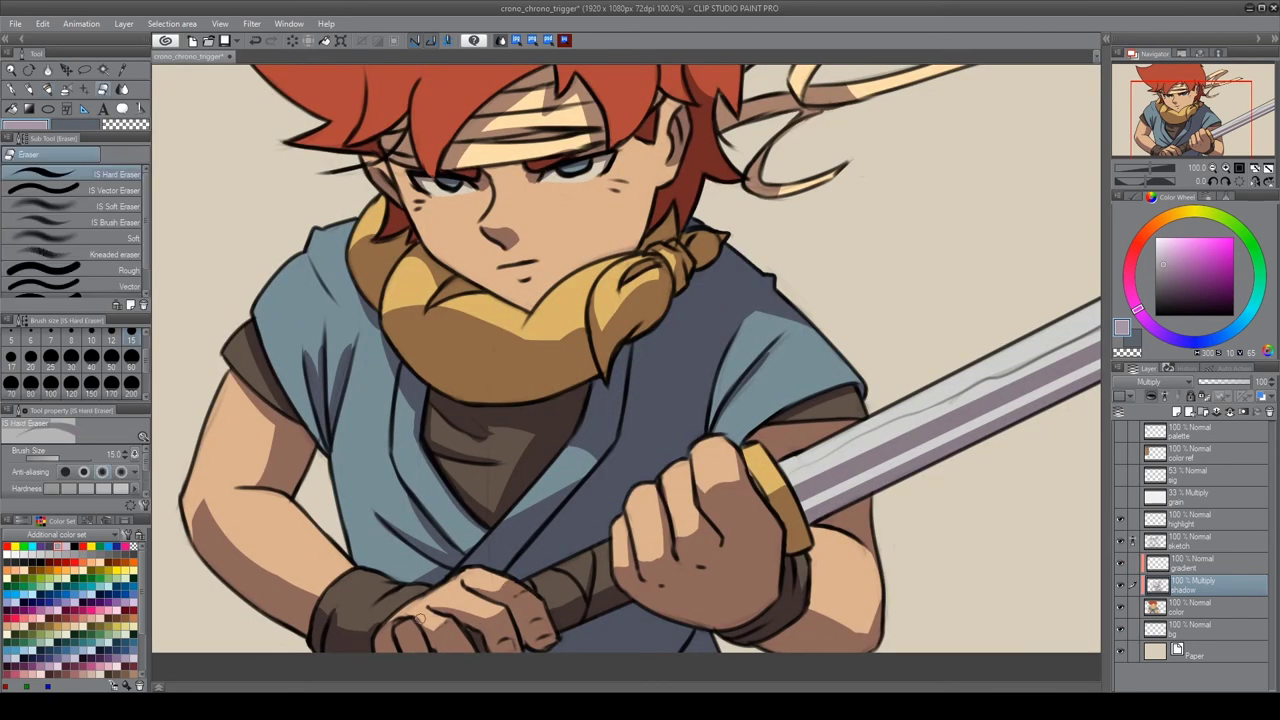
key("b")
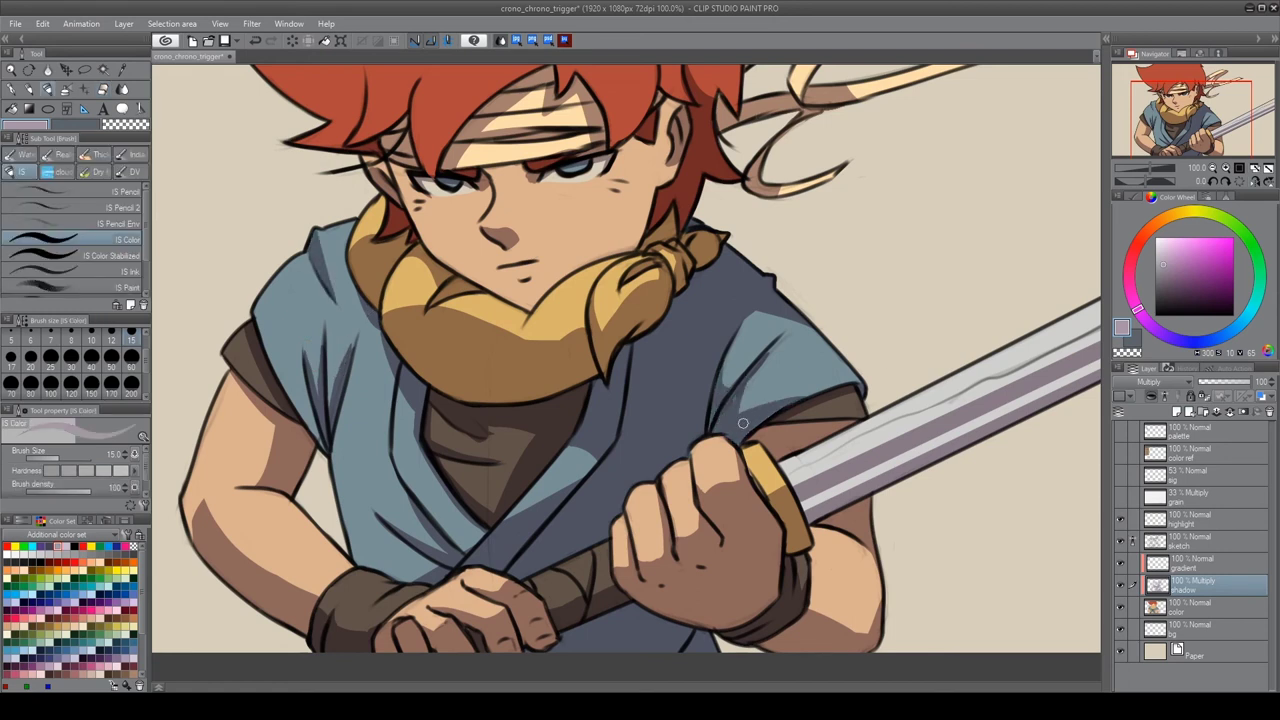
left_click_drag(834, 314, 838, 361)
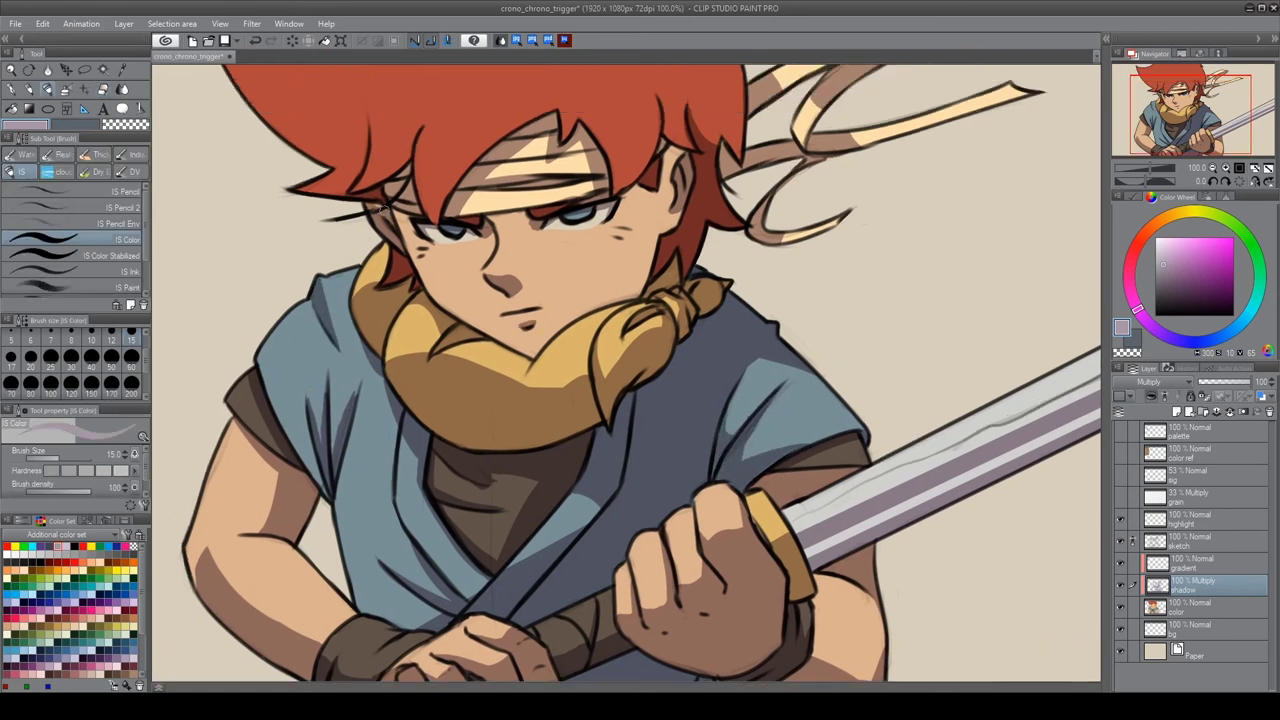
key("ctrl+minus")
left_click(1120, 607, "alt")
Select the skin areas and airbrush a reddish-brown skin gradient
key("w")
left_click(450, 250)
left_click(1120, 607, "alt")
left_click(1200, 562)
key("b")
left_click(490, 240, "alt")
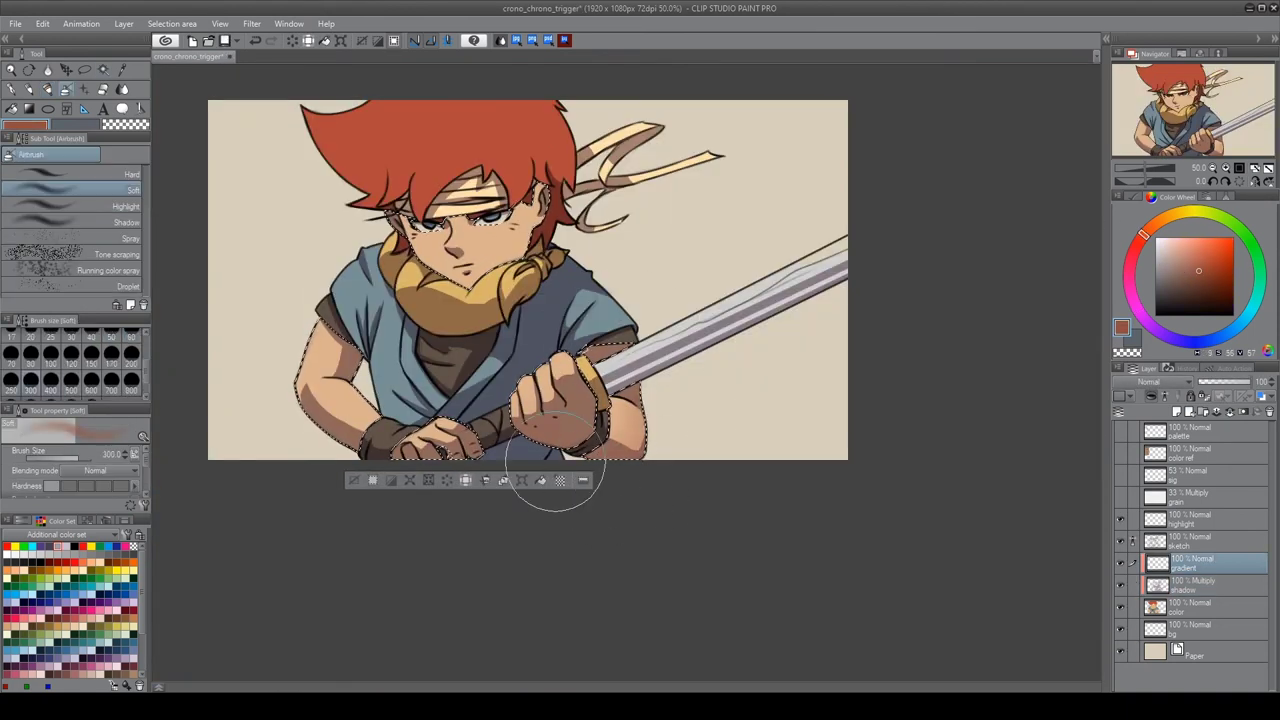
Select the hair area and airbrush a darker red gradient
key("w")
left_click(1120, 607, "alt")
left_click(548, 146)
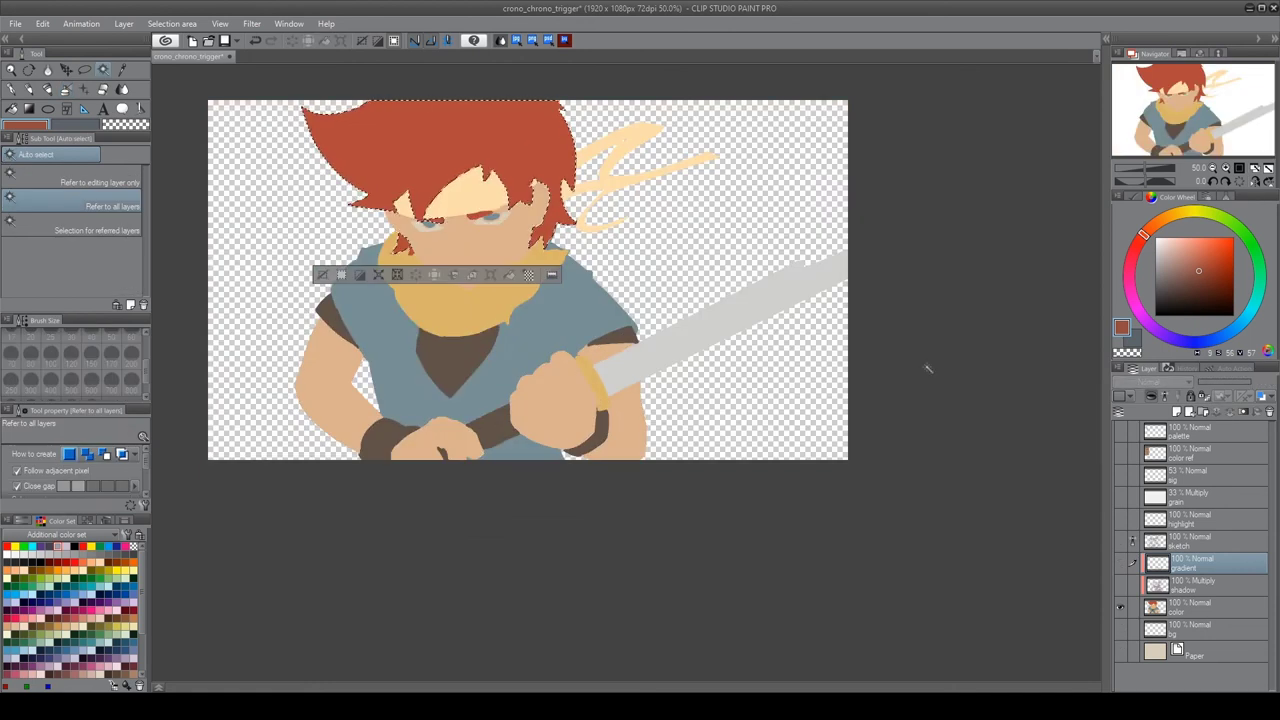
left_click(1120, 607, "alt")
key("b")
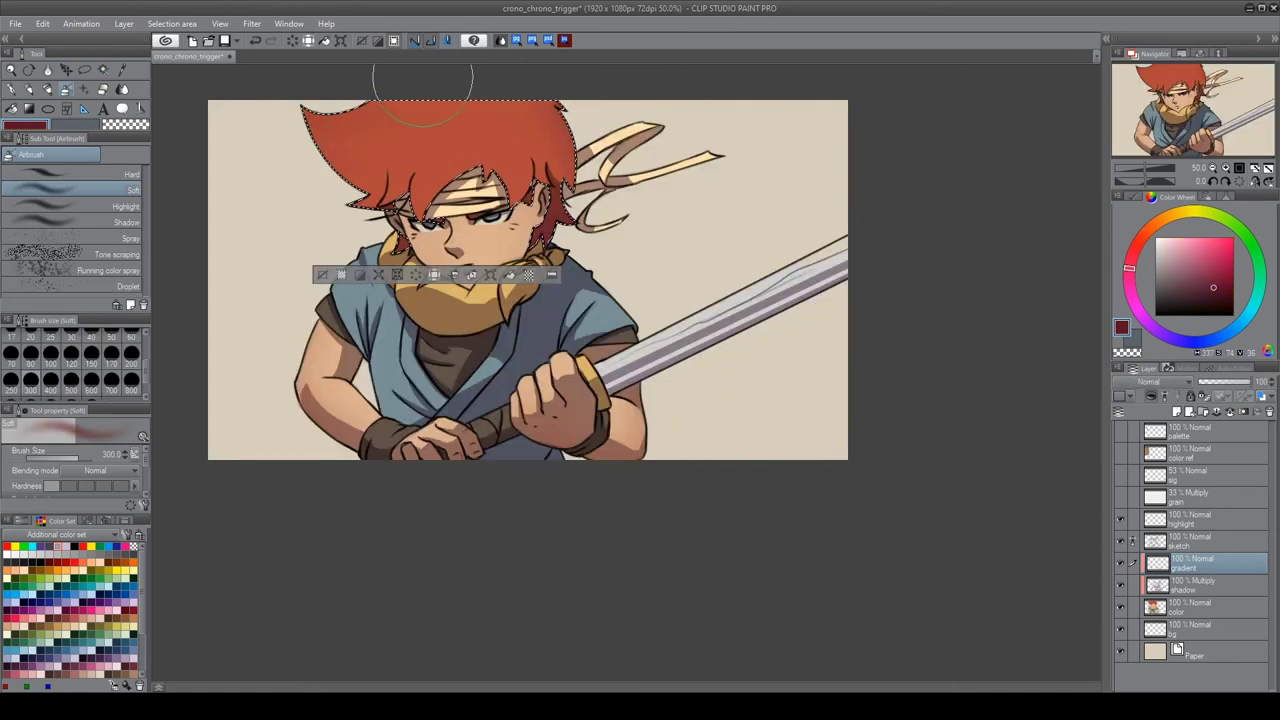
Select the shirt, airbrush grey-blue soft shading over it, and clear the selection
key("w")
left_click(1120, 607, "alt")
left_click(400, 300)
left_click(1120, 607, "alt")
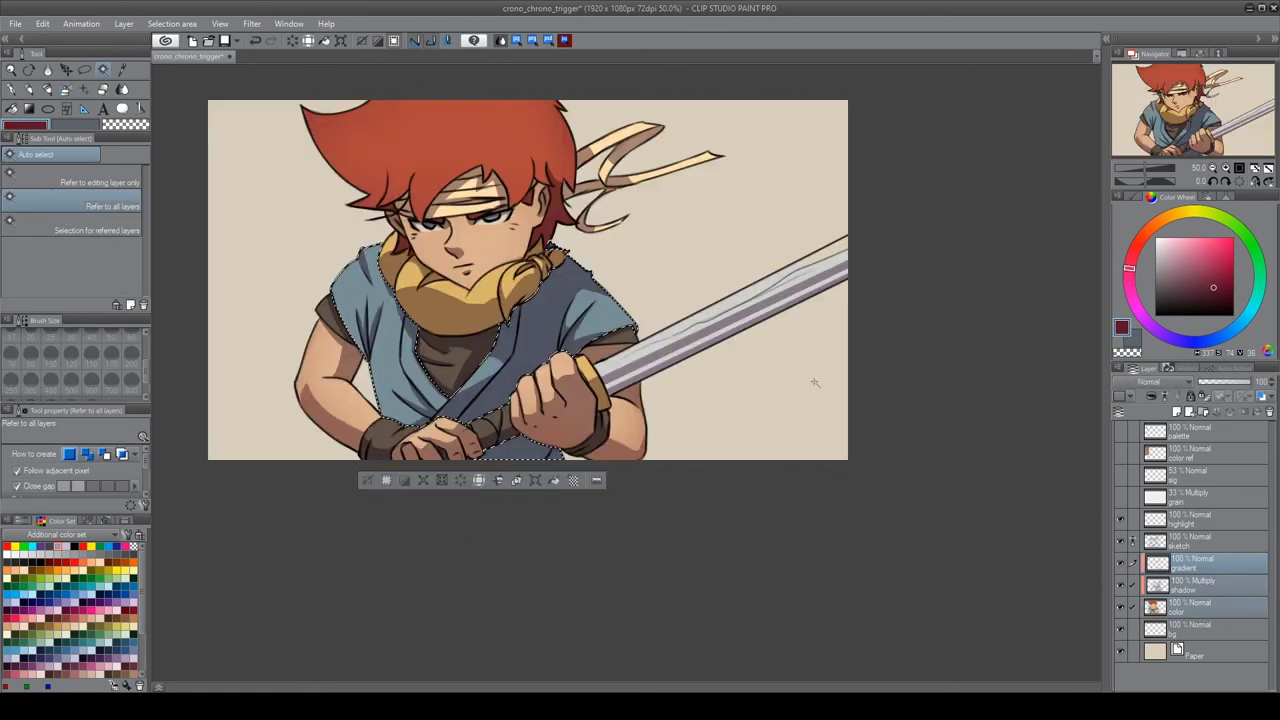
key("b")
left_click(600, 320, "alt")
left_click_drag(608, 214, 360, 420)
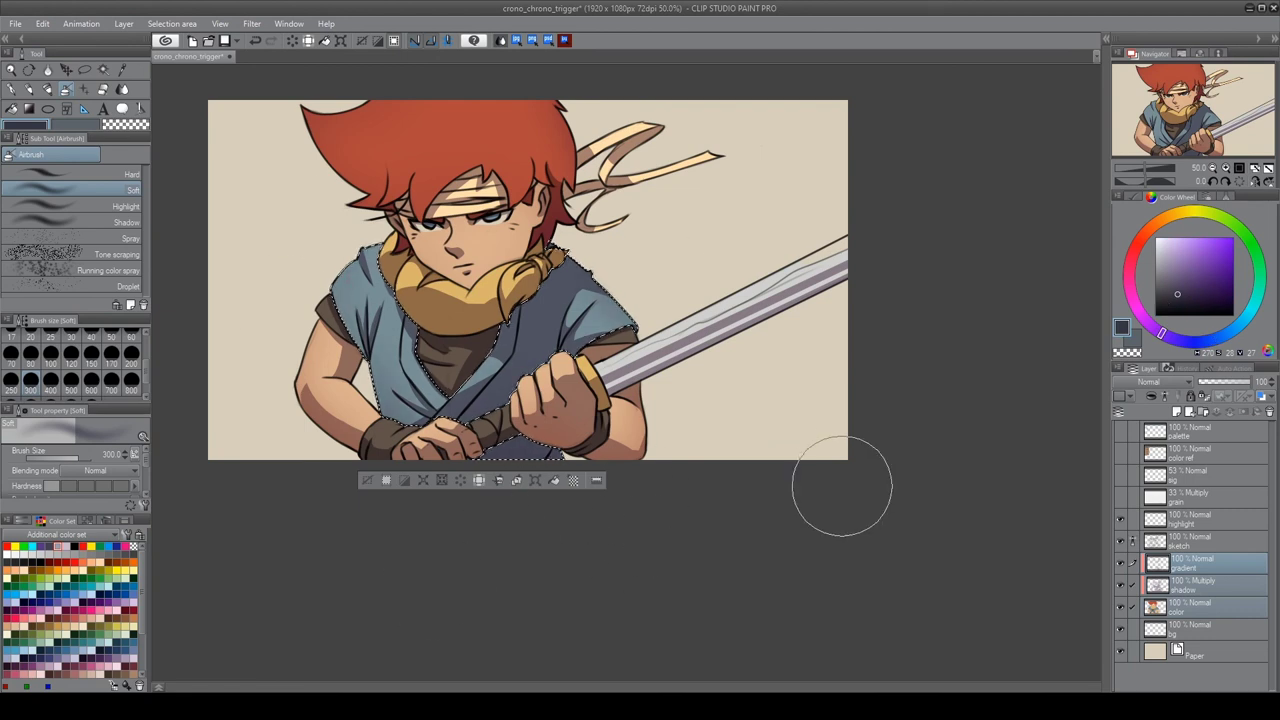
key("ctrl+d")
Paint thin white rim highlights along the hair on the highlight layer
left_click(1190, 519)
key("b")
key("x")
scroll(444, 271, "up", 3)
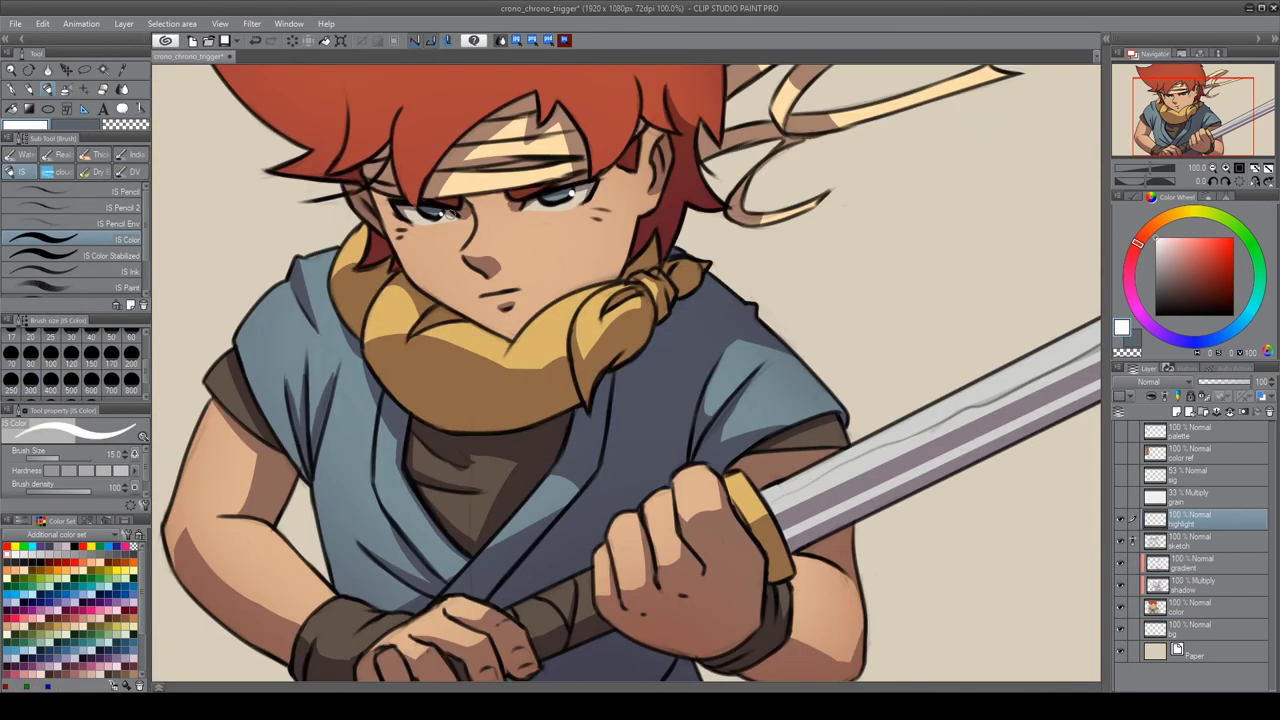
scroll(420, 216, "down", 3)
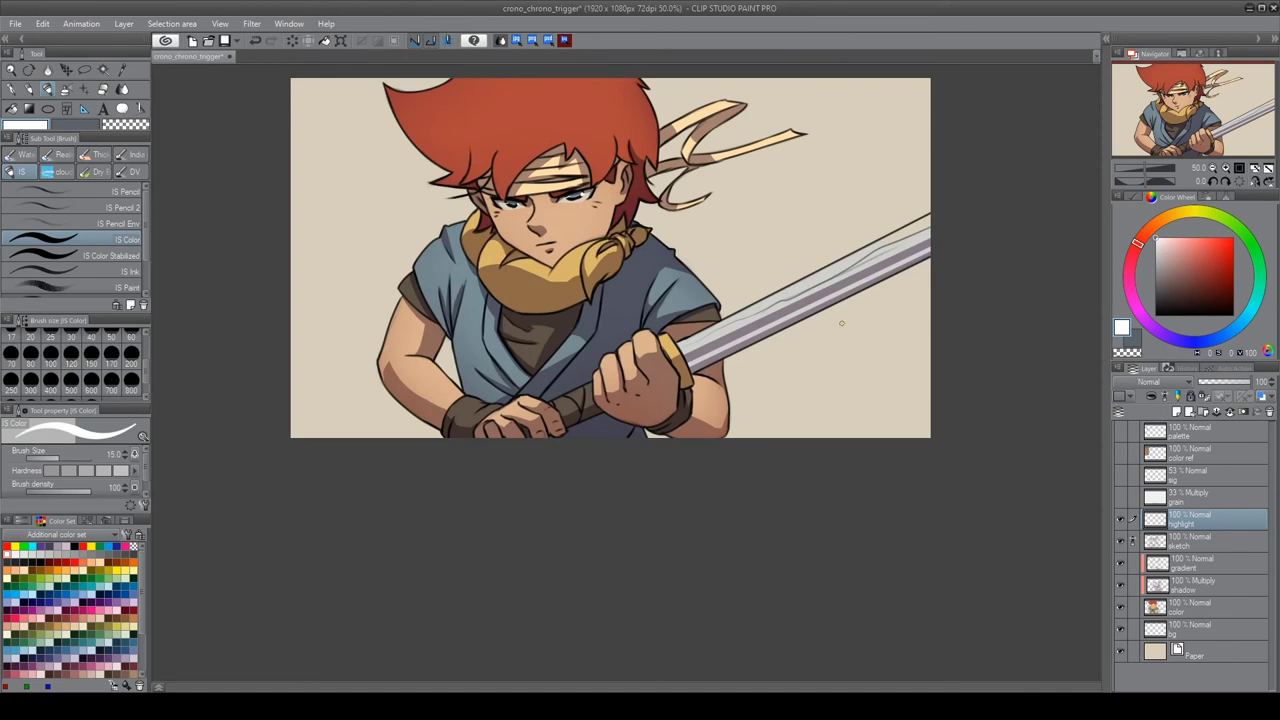
left_click_drag(841, 322, 823, 428)
scroll(640, 425, "up", 3)
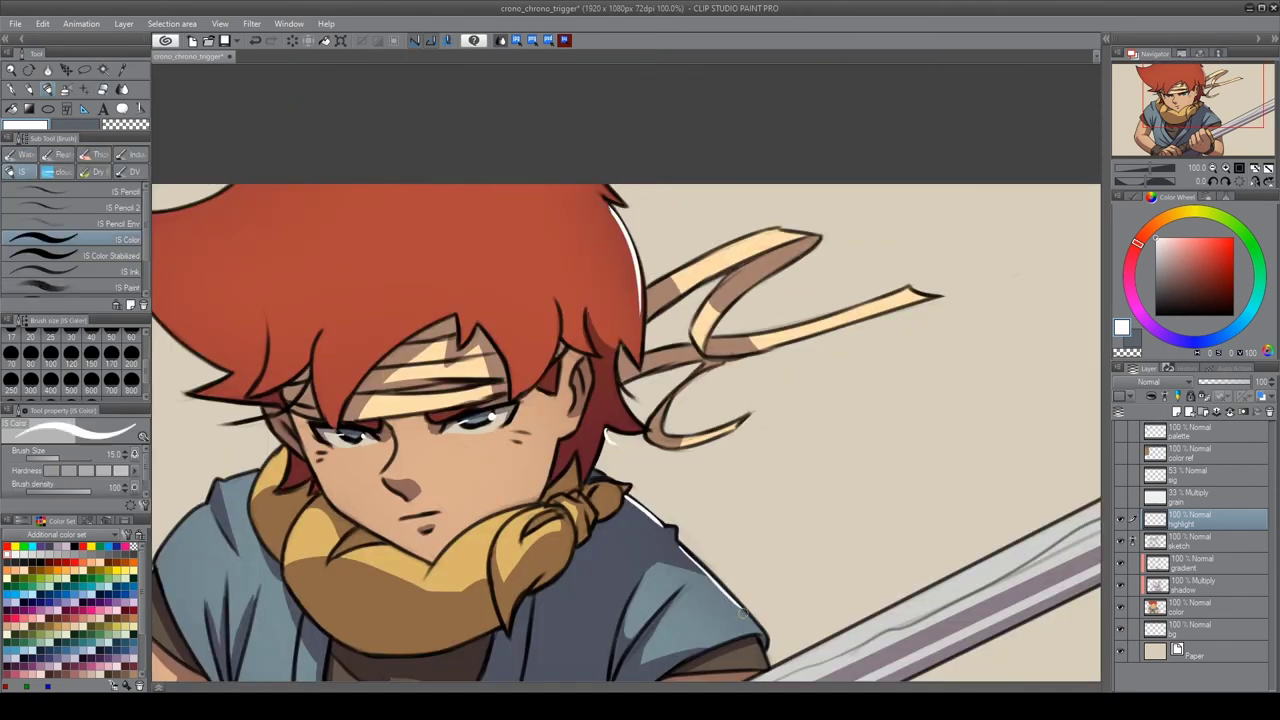
key("e")
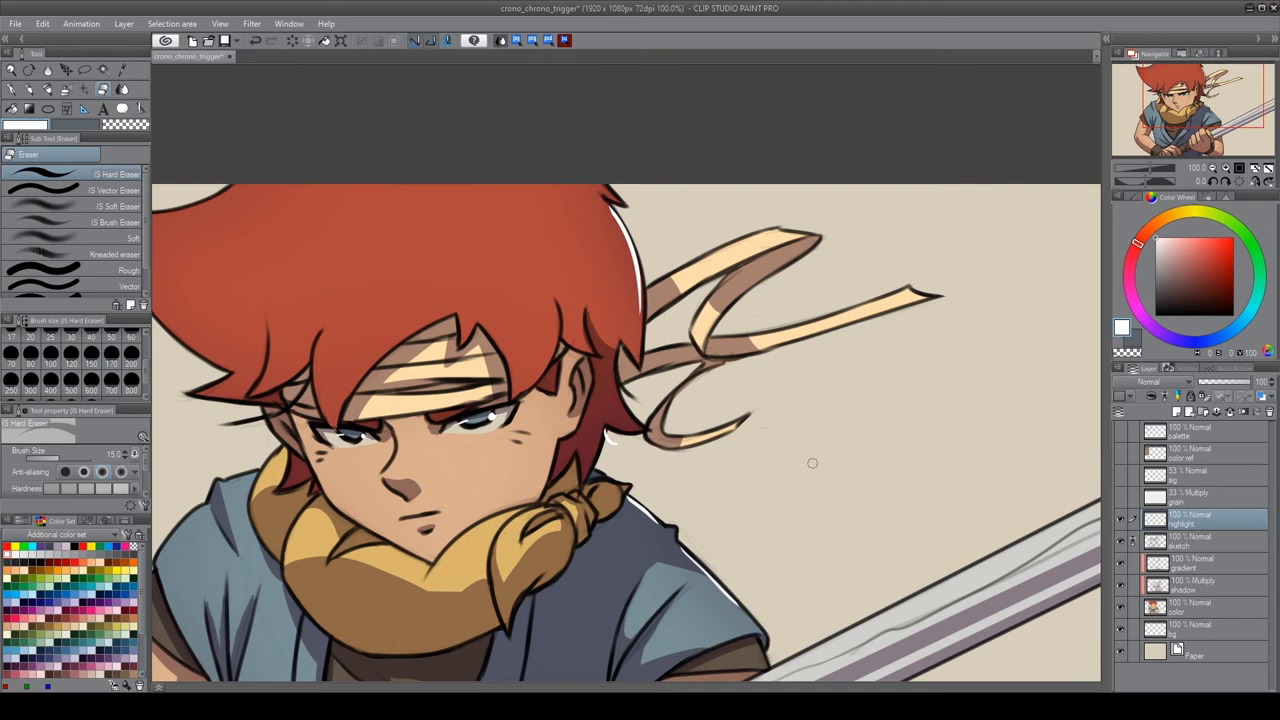
scroll(812, 463, "down", 3)
Fill the background layer with olive green
key("b")
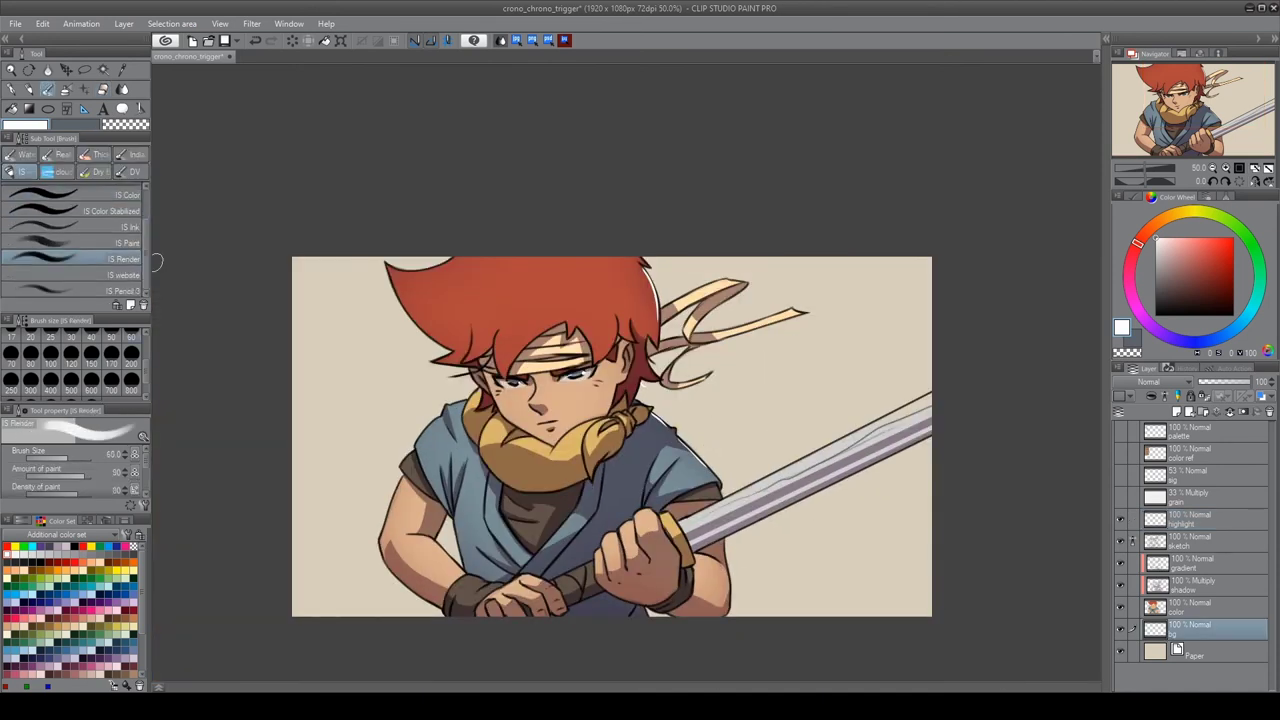
key("alt+BackSpace")
left_click(1180, 262)
key("alt+BackSpace")
left_click(1177, 265)
key("alt+BackSpace")
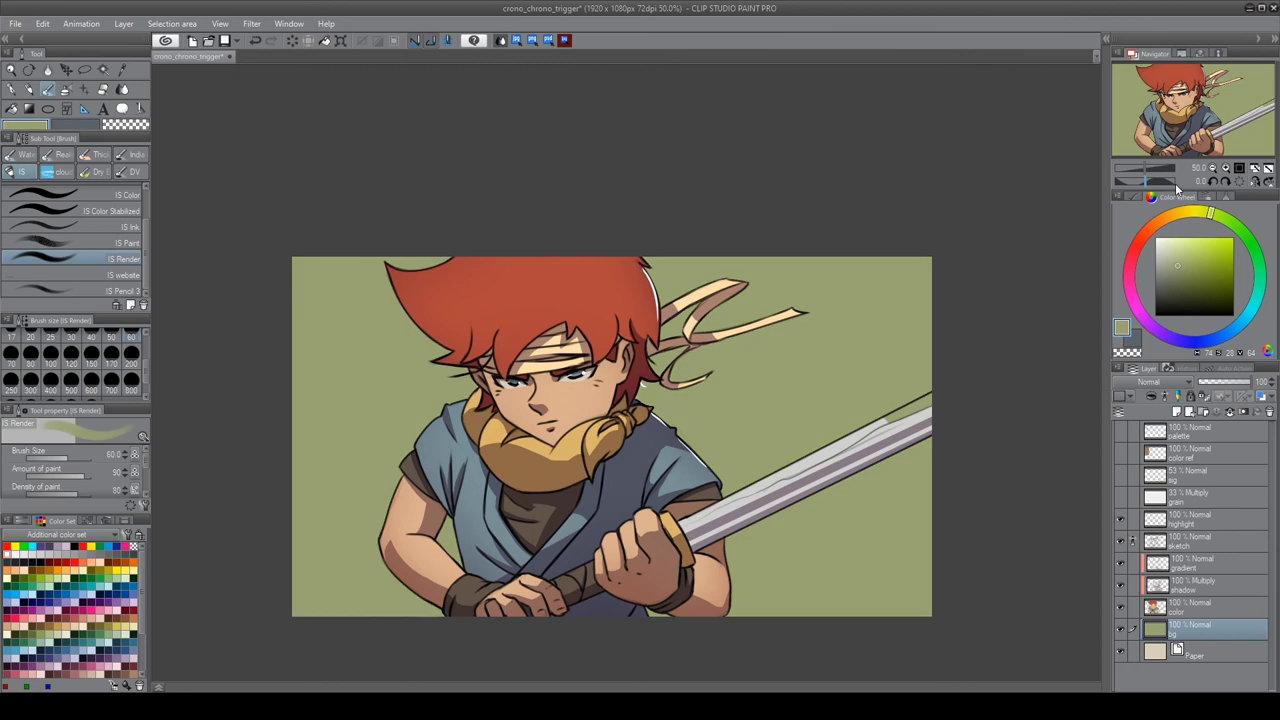
Paint dark green tree trunks on the left and right of the character and sword
left_click(51, 357)
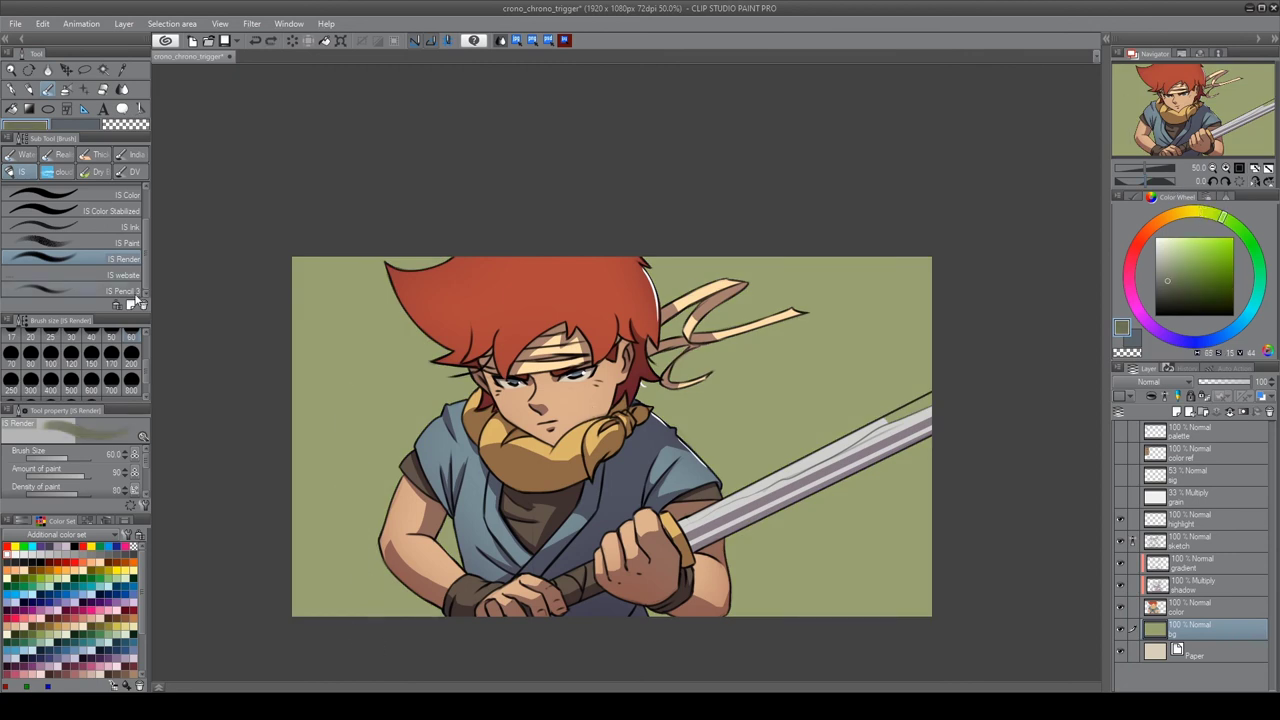
mouse_move(330, 600)
left_mouse_down()
mouse_move(341, 317)
mouse_move(372, 258)
left_mouse_up()
left_click_drag(800, 316, 849, 640)
left_click_drag(790, 225, 880, 618)
mouse_move(725, 300)
left_mouse_down()
mouse_move(737, 480)
mouse_move(707, 572)
mouse_move(785, 615)
left_mouse_up()
left_click_drag(835, 260, 868, 352)
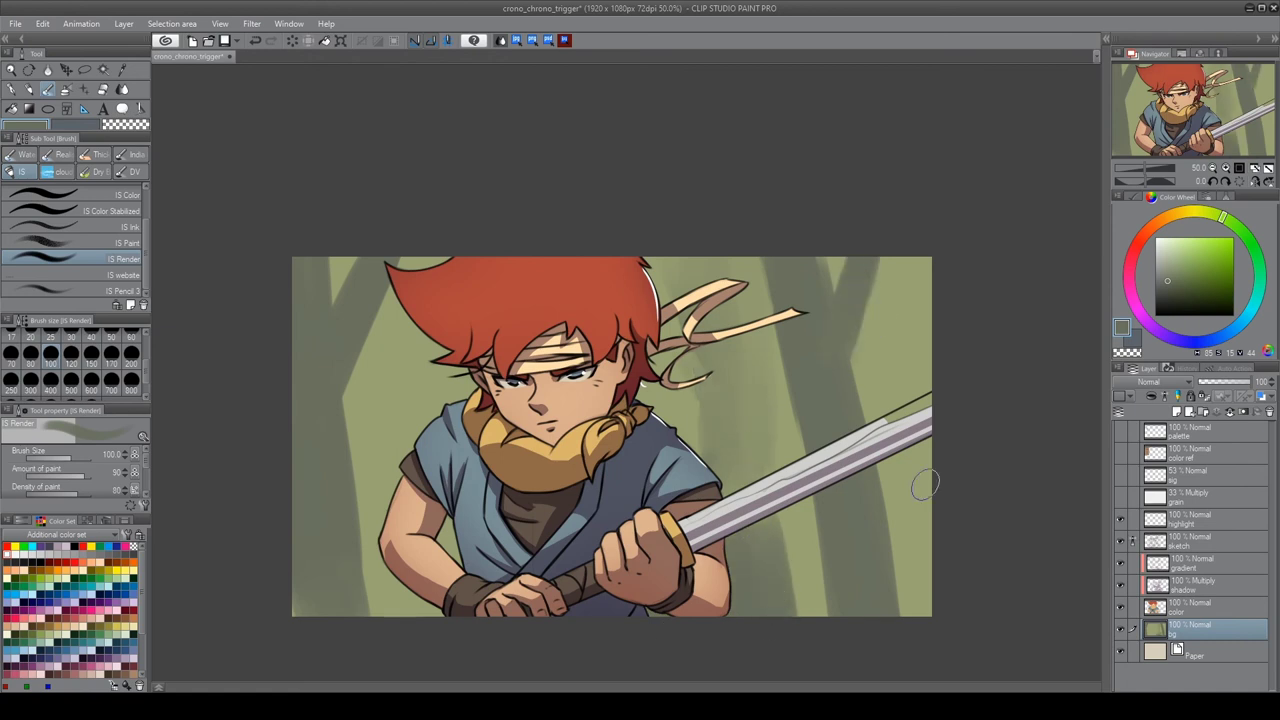
left_click_drag(900, 295, 915, 605)
mouse_move(404, 558)
left_mouse_down()
mouse_move(389, 349)
mouse_move(410, 615)
left_mouse_up()
mouse_move(430, 400)
left_mouse_down()
mouse_move(375, 305)
mouse_move(375, 230)
left_mouse_up()
Set white as the colour on the highlight layer and restore brush size 15
key("alt+bracketright")
key("b")
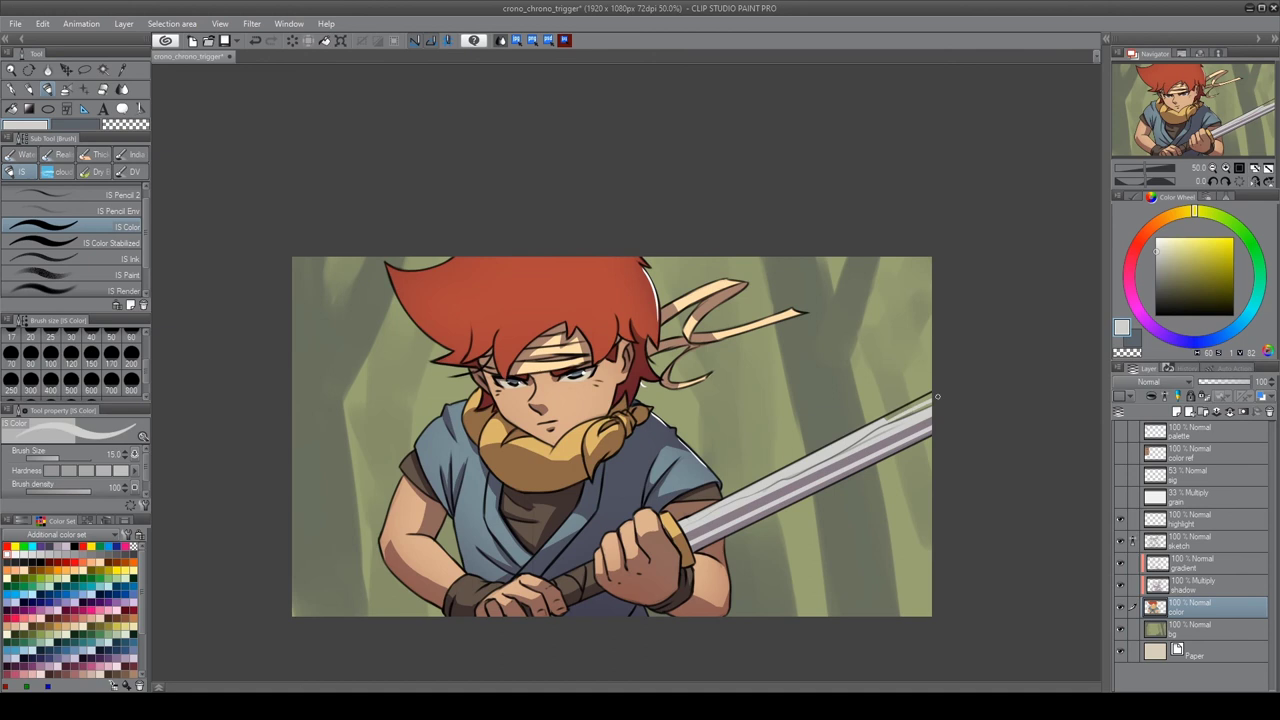
key("alt+bracketright")
key("alt+bracketright")
key("alt+bracketright")
key("x")
key("bracketleft")
key("bracketleft")
key("bracketleft")
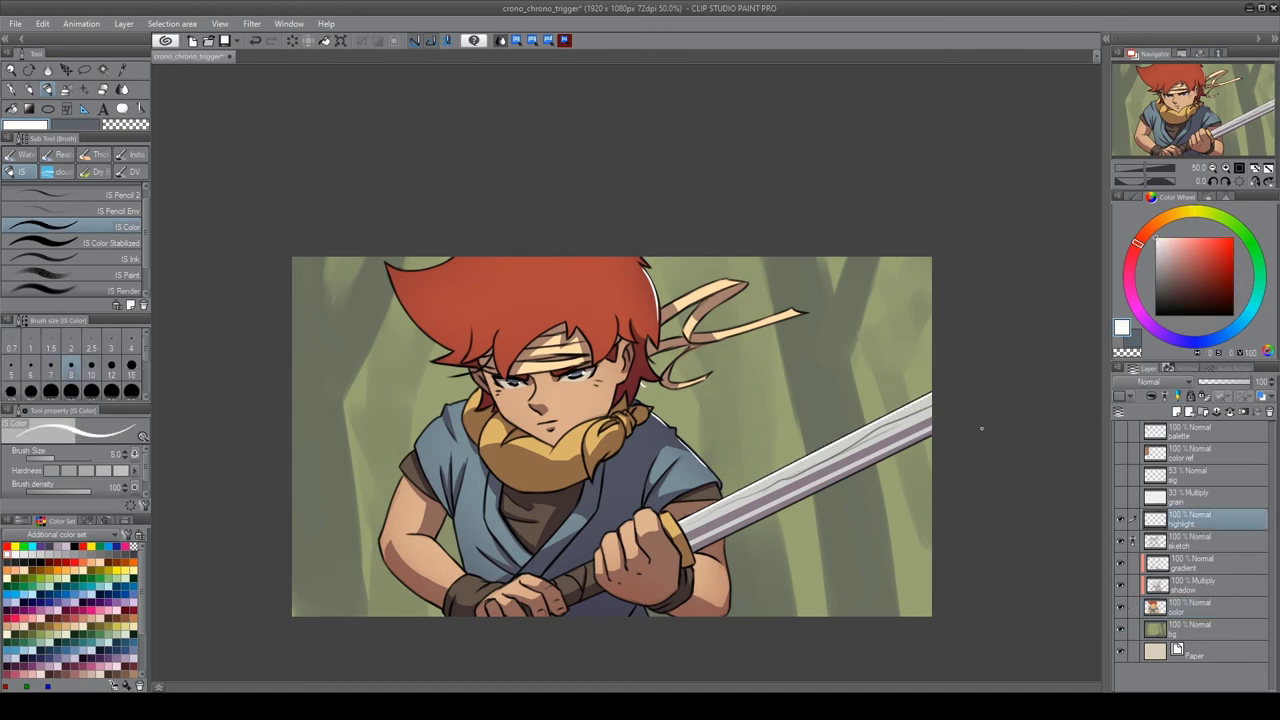
left_click(131, 364)
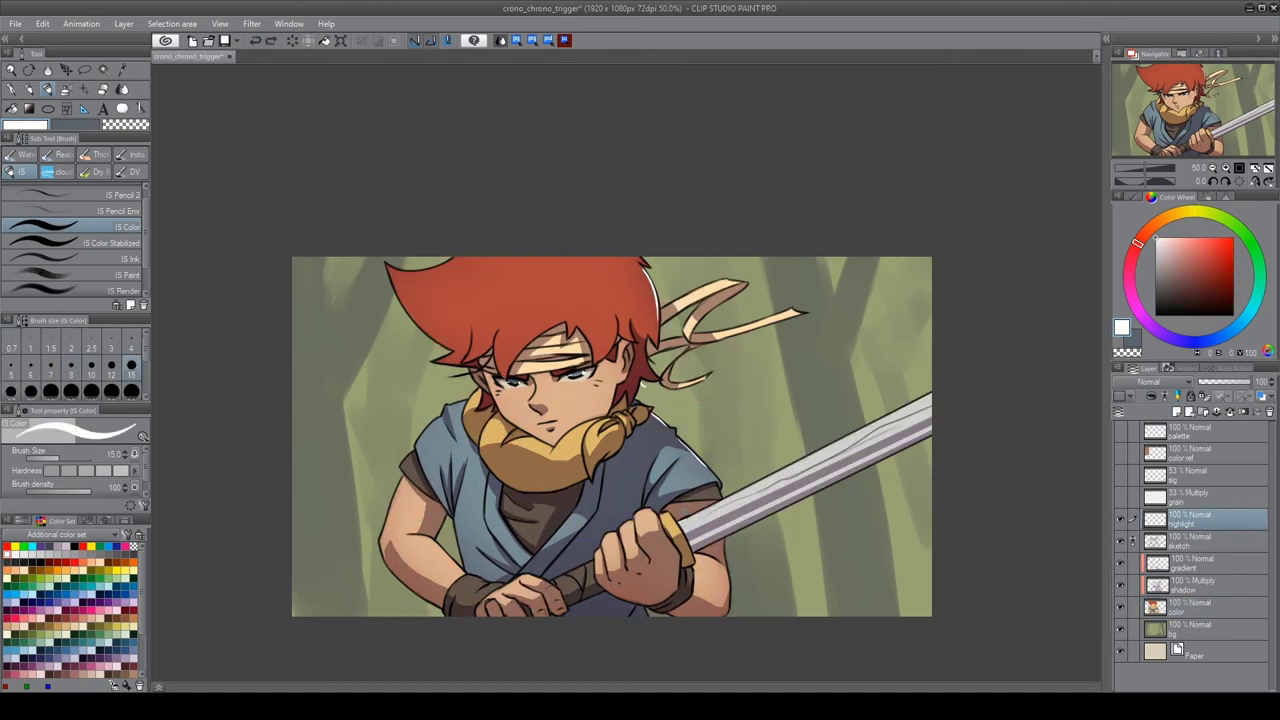
Back on the background layer, darken the lower right with a sampled green-grey
key("alt+bracketleft")
key("alt+bracketleft")
key("alt+bracketleft")
scroll(140, 300, "up", 1)
key("b")
left_click(326, 556, "alt")
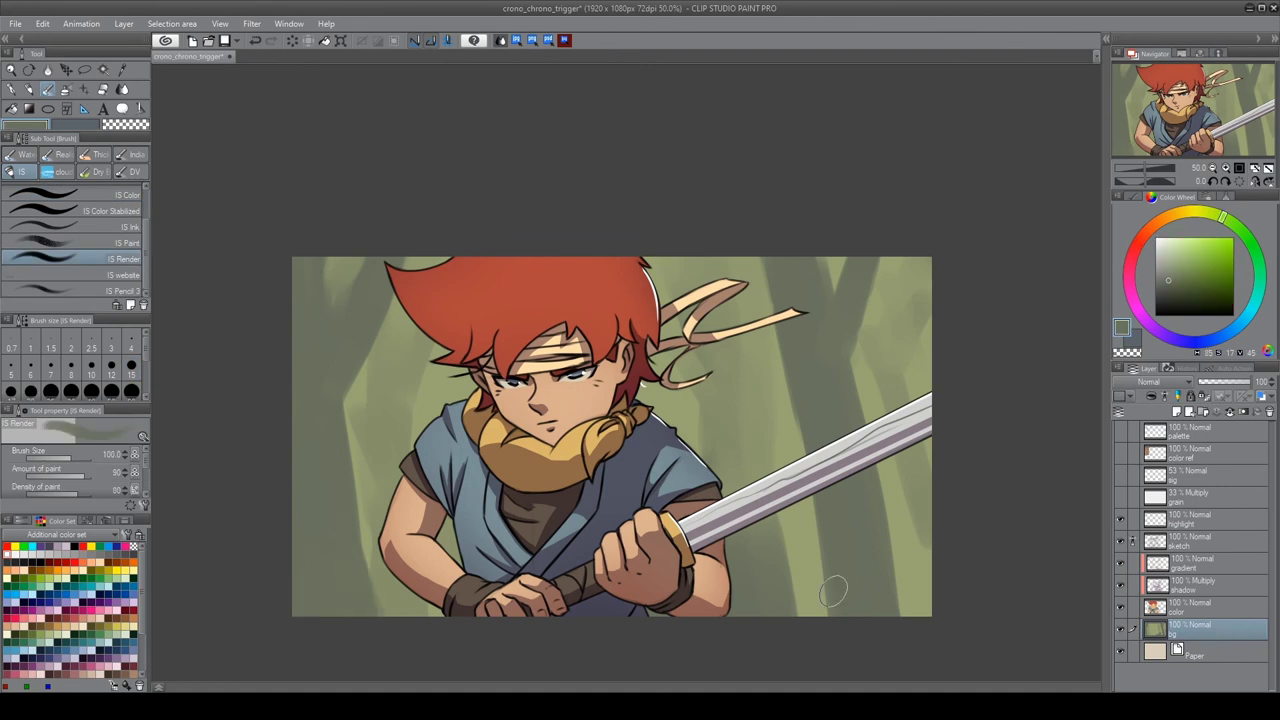
left_click_drag(834, 592, 915, 540)
Paint light cyan sky gaps near the hair tips, shoulder, left side and top edge
left_click(1250, 313)
left_click(1170, 244)
mouse_move(648, 385)
left_mouse_down()
mouse_move(690, 440)
mouse_move(690, 415)
left_mouse_up()
left_click_drag(686, 262, 720, 270)
left_click_drag(372, 345, 352, 405)
left_click_drag(835, 258, 828, 290)
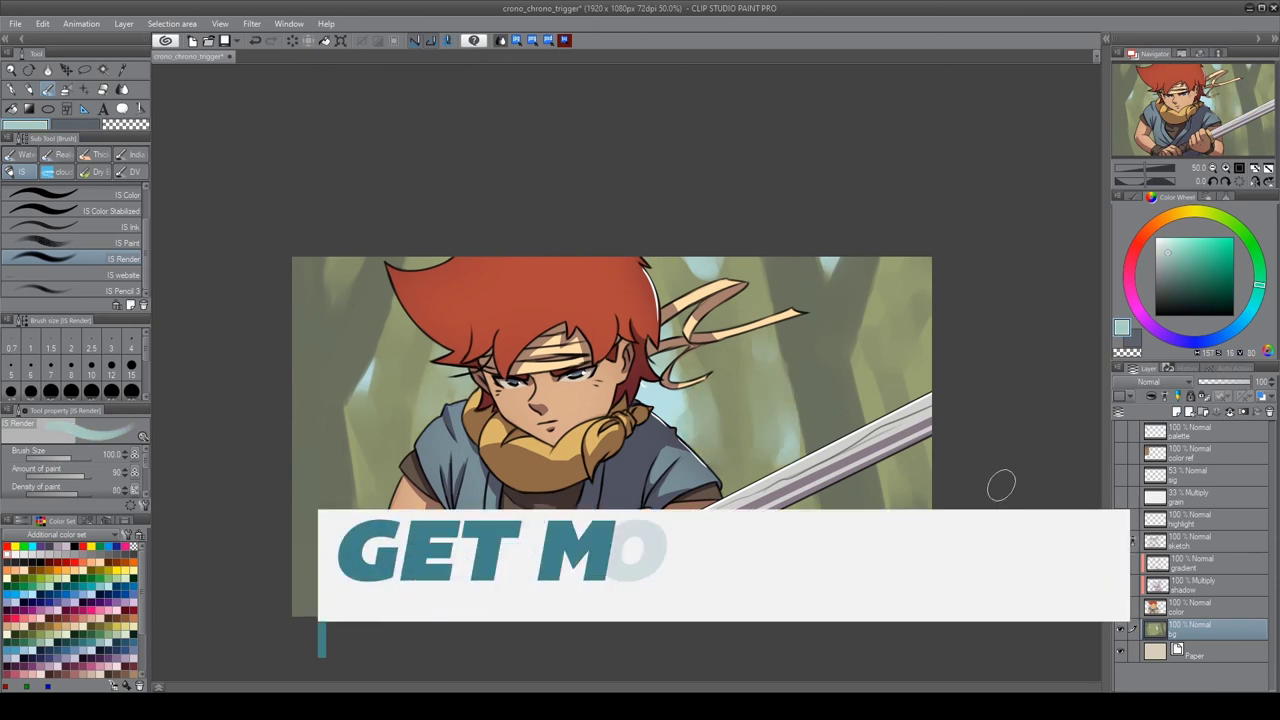
At brush size 200, brighten the background's top edge and add a lighter smear on the left
key("bracketright")
key("bracketright")
key("bracketright")
left_click_drag(686, 241, 905, 280)
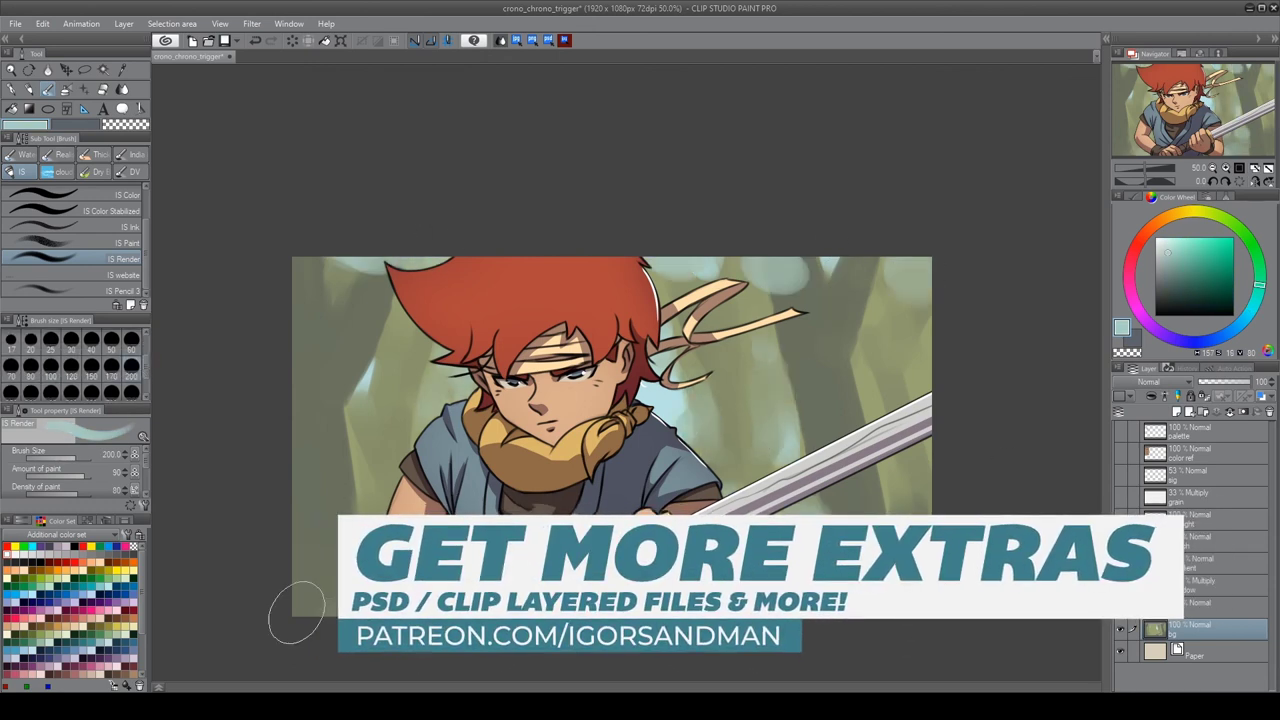
key("ctrl+z")
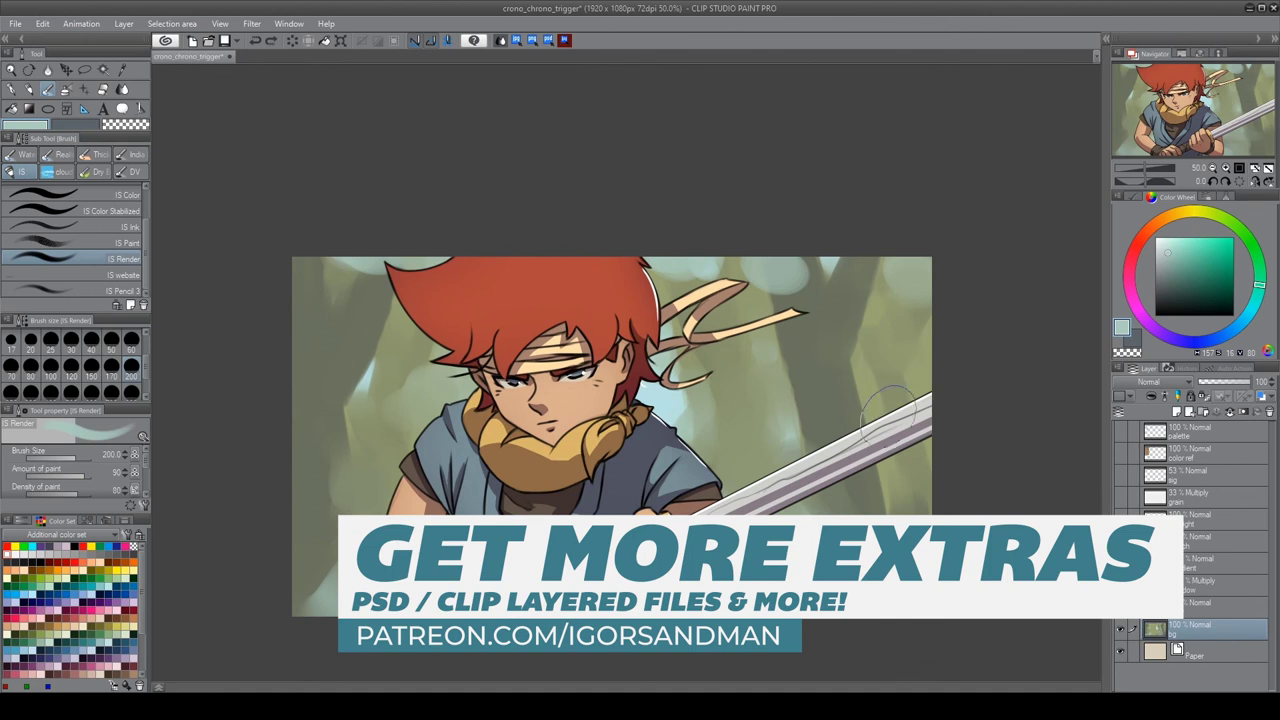
left_click_drag(392, 385, 351, 248)
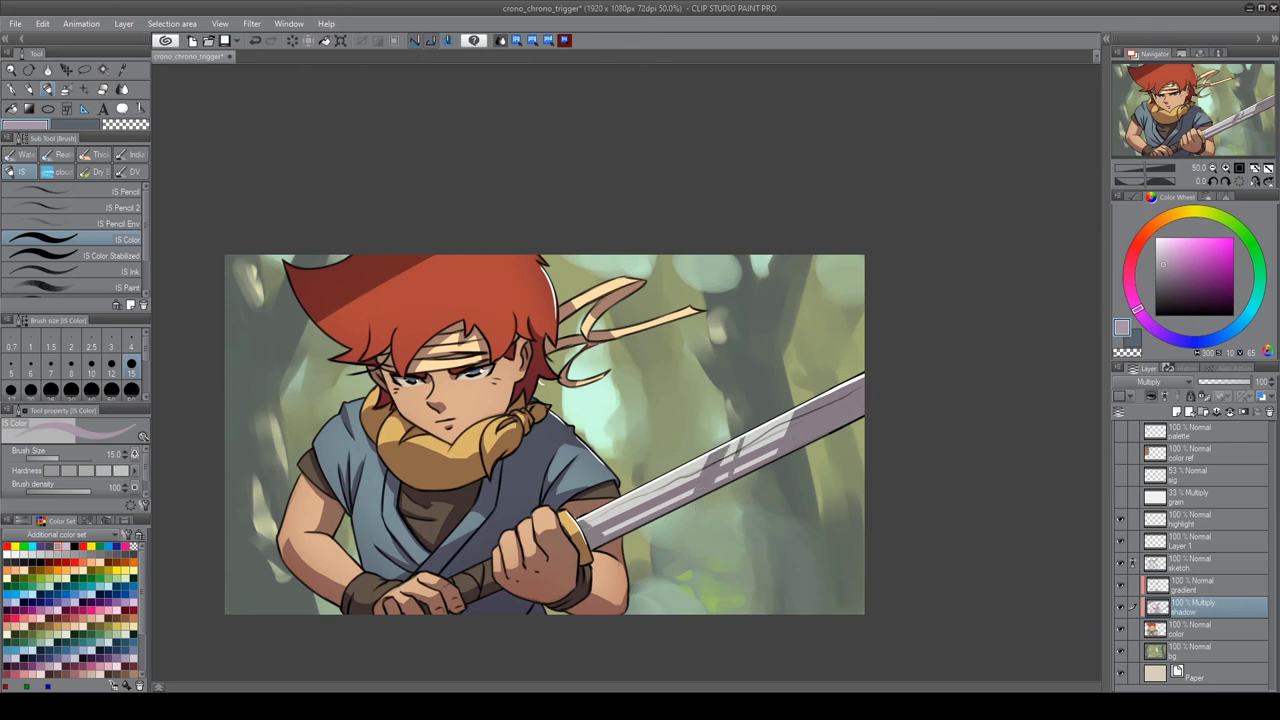
key("e")
key("b")
key("e")
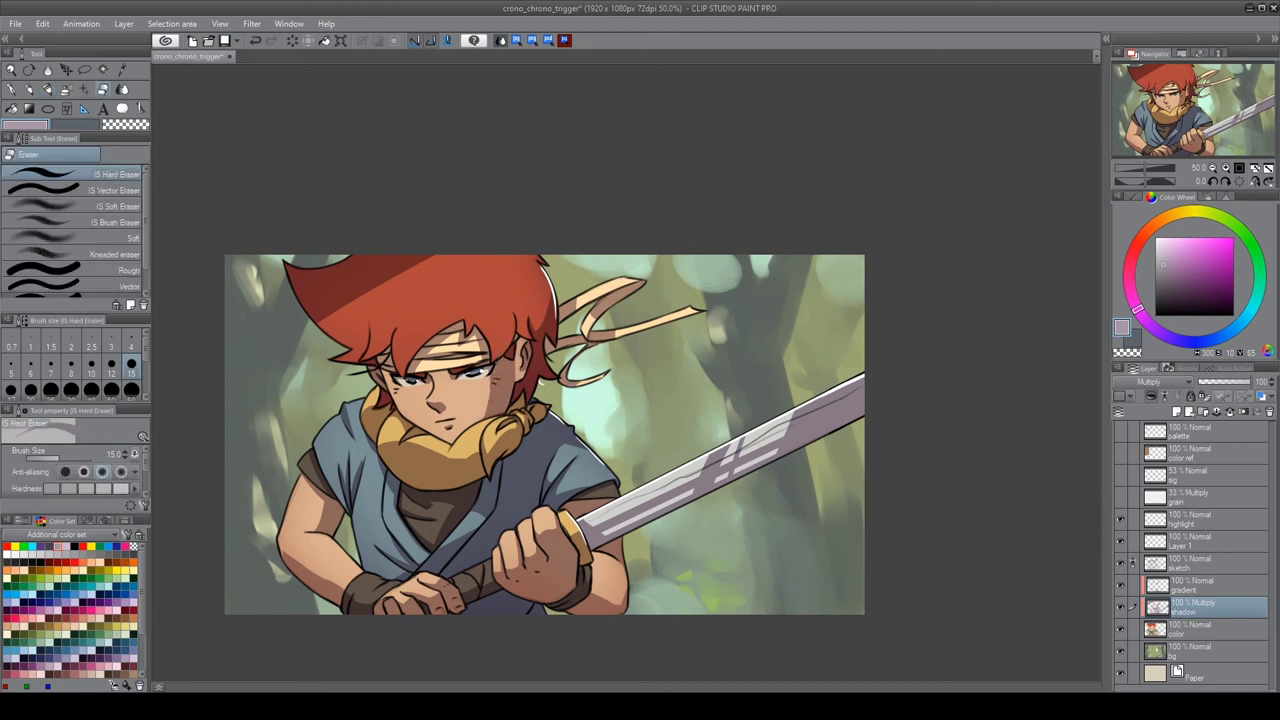
scroll(545, 380, "up", 3)
key("b")
key("e")
key("b")
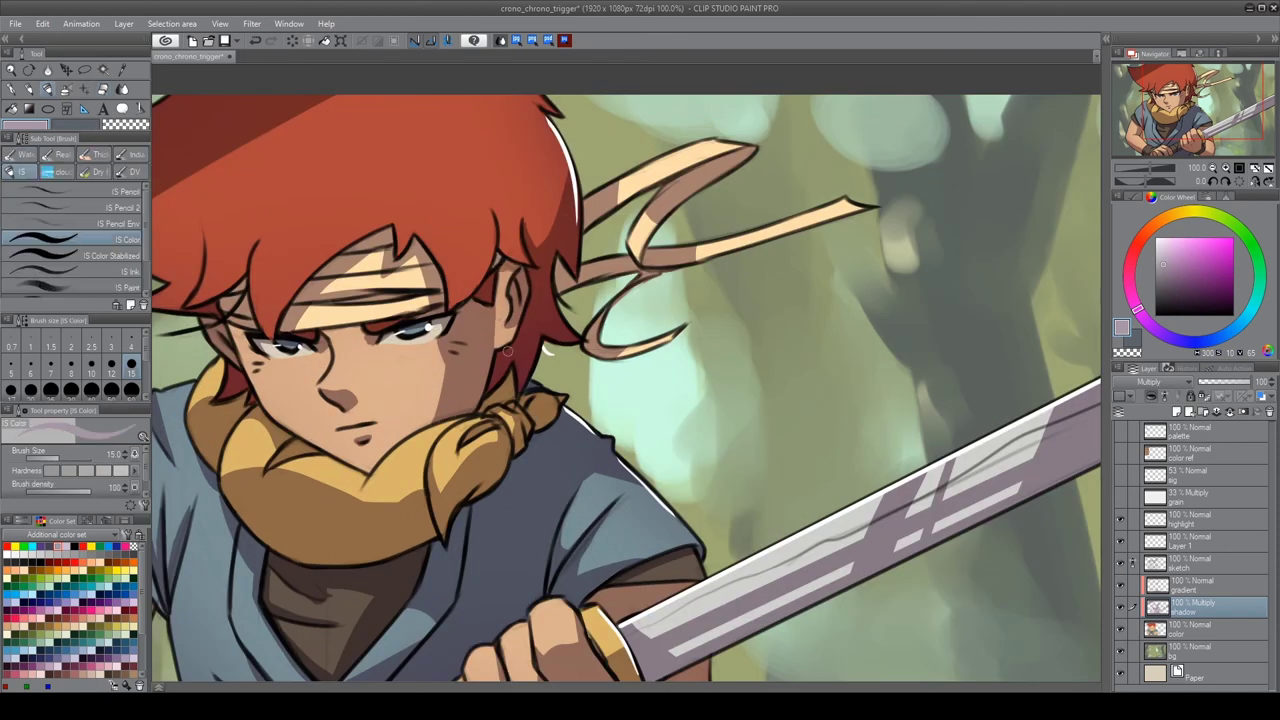
key("e")
key("b")
left_click_drag(554, 240, 681, 210)
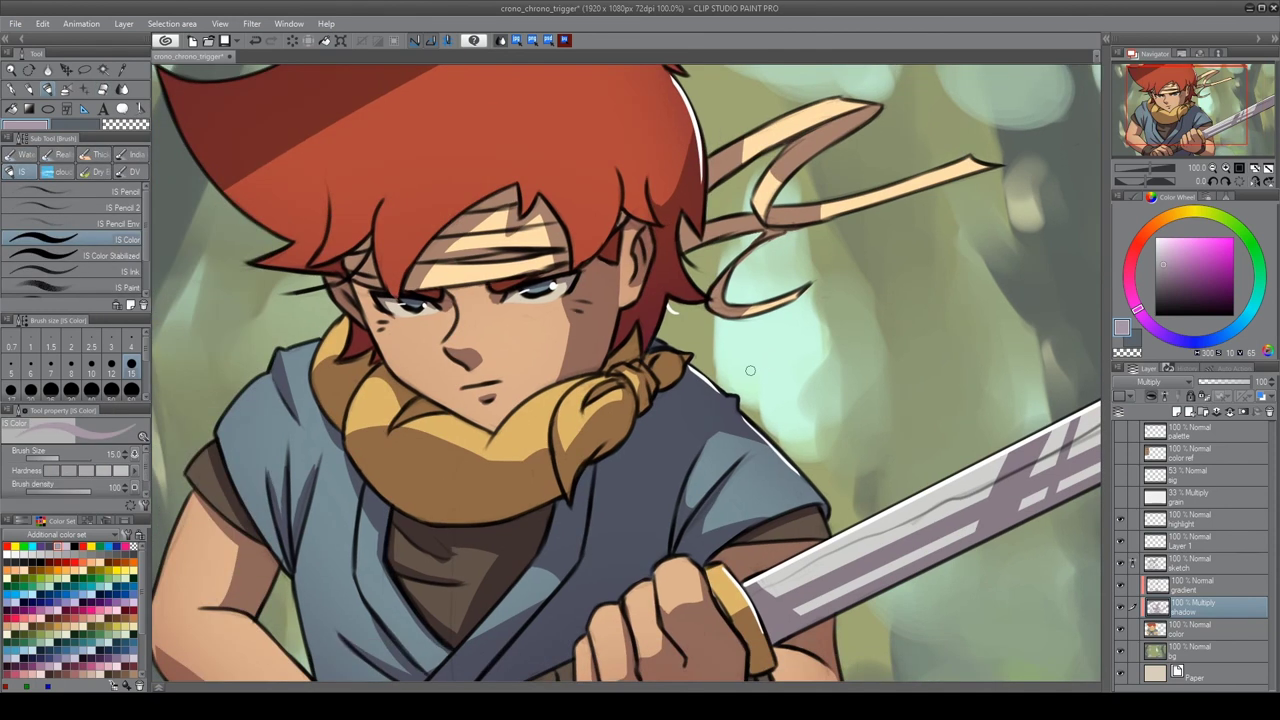
key("e")
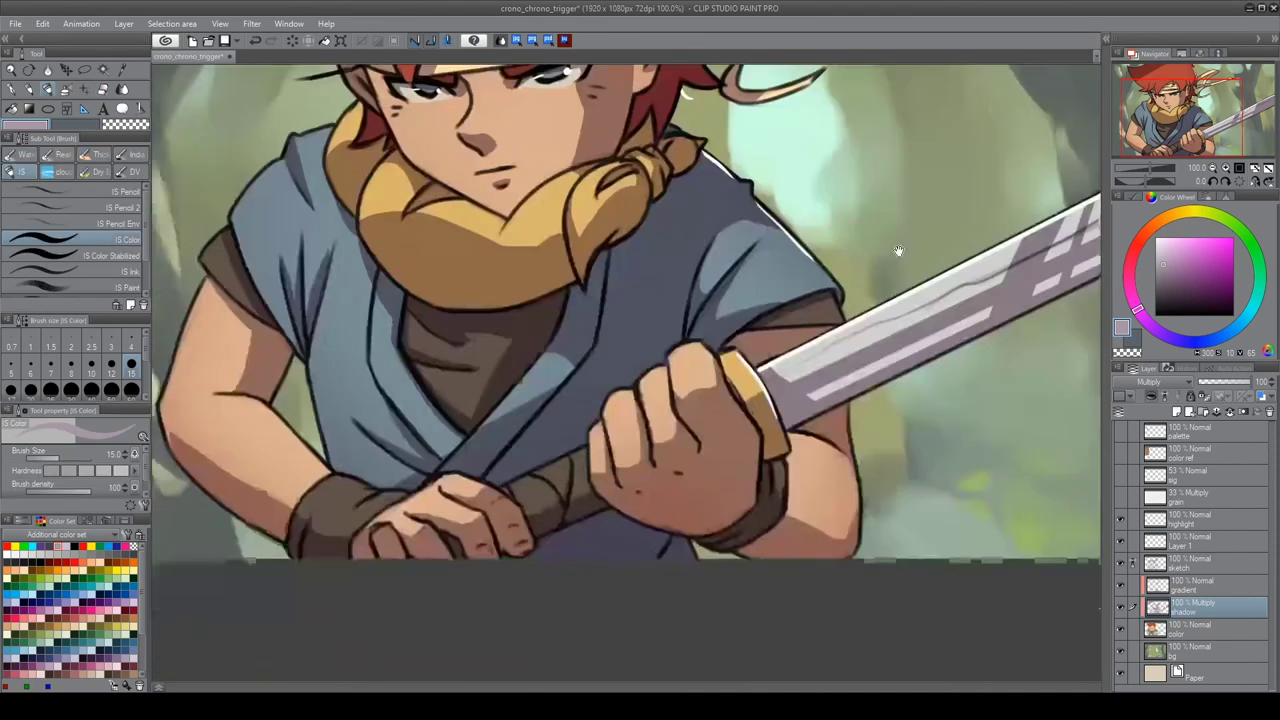